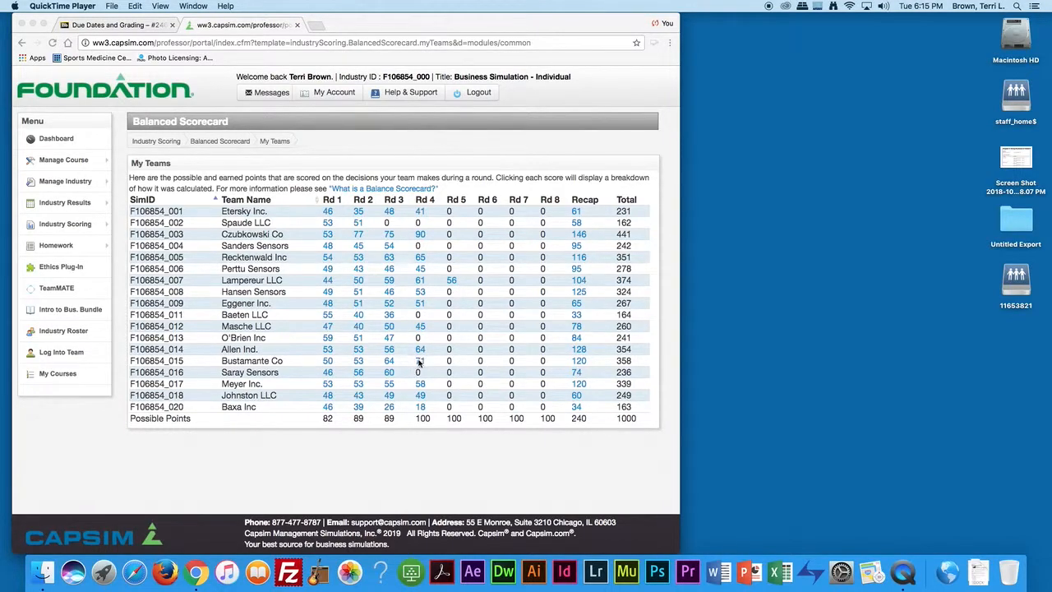
Display the Round 4 balanced scorecard breakdown for Czubkowski Co and examine its category scores.
left_click(420, 236)
left_click(421, 236)
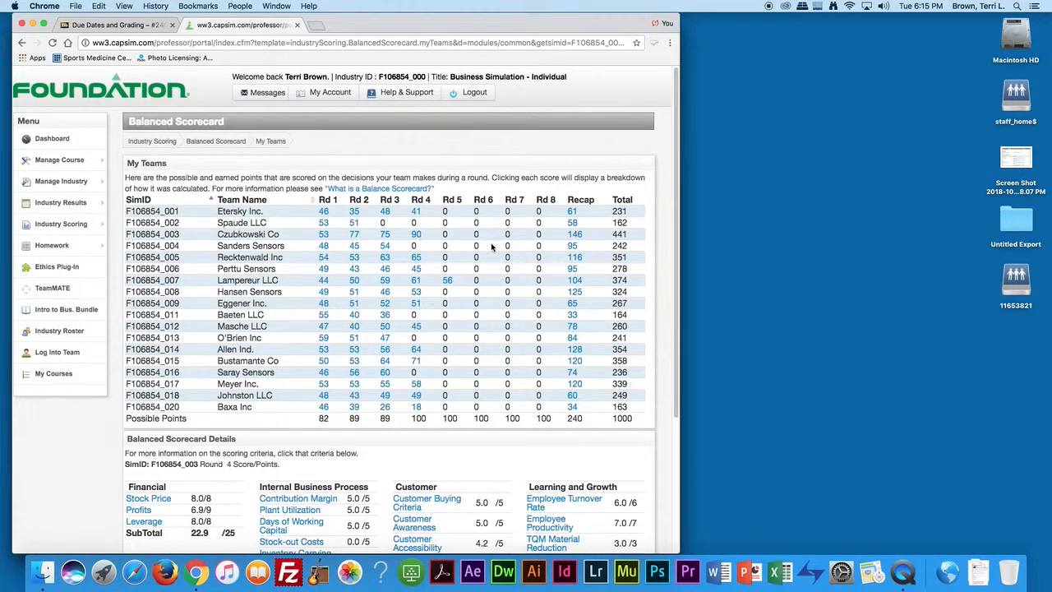
scroll(489, 251, "down", 5)
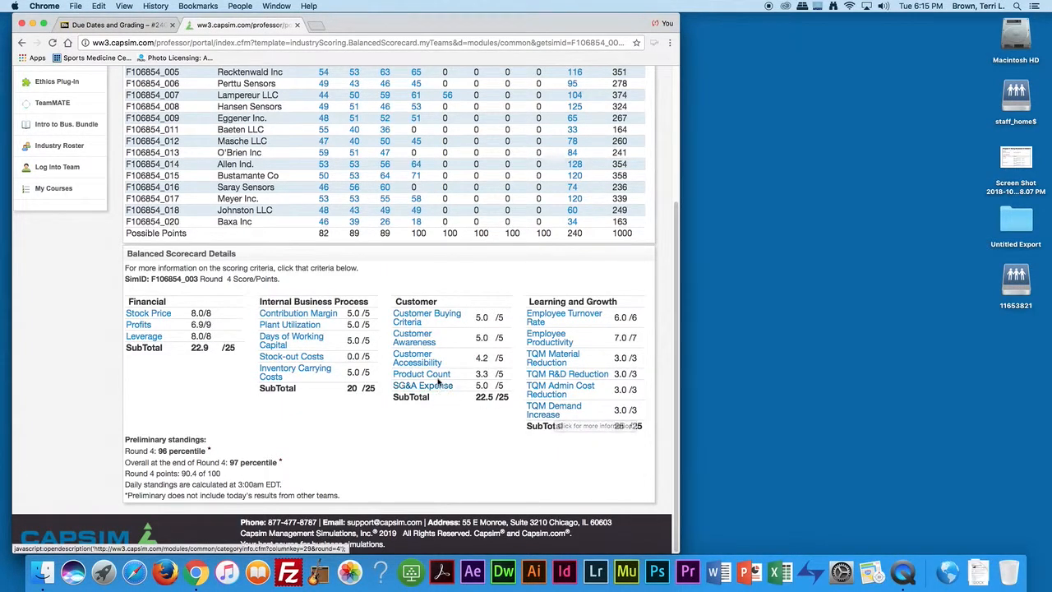
Display the Round 4 balanced scorecard breakdown for Baxa Inc and examine its category scores.
left_click(416, 225)
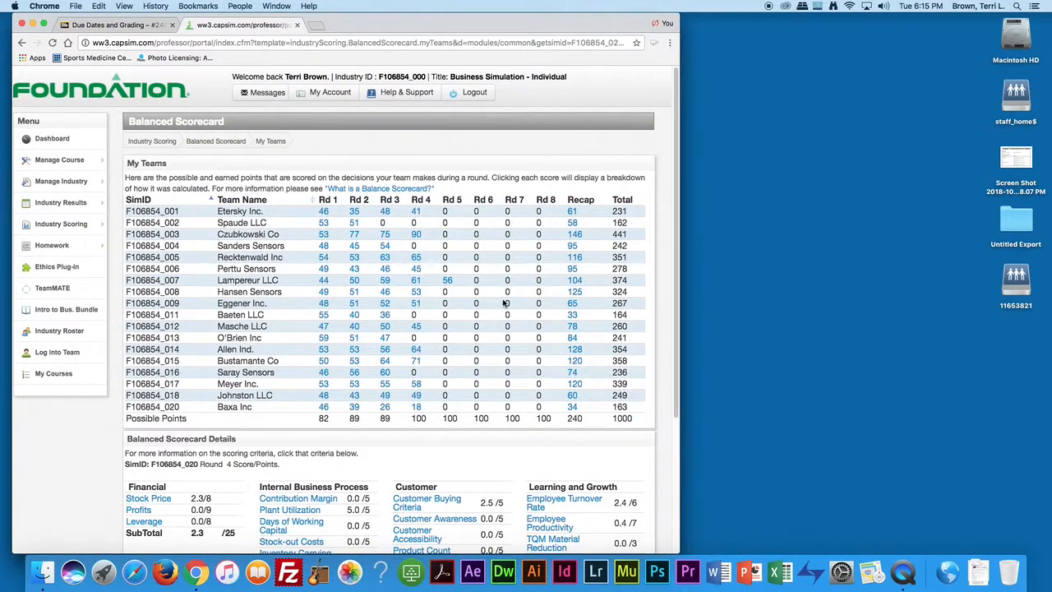
scroll(504, 304, "down", 5)
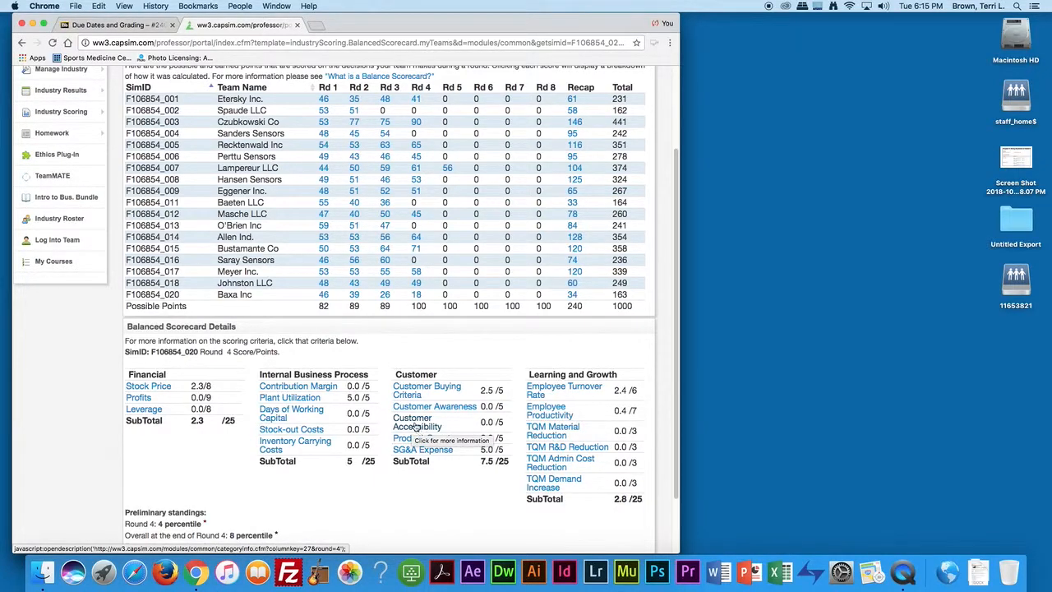
scroll(414, 429, "up", 3)
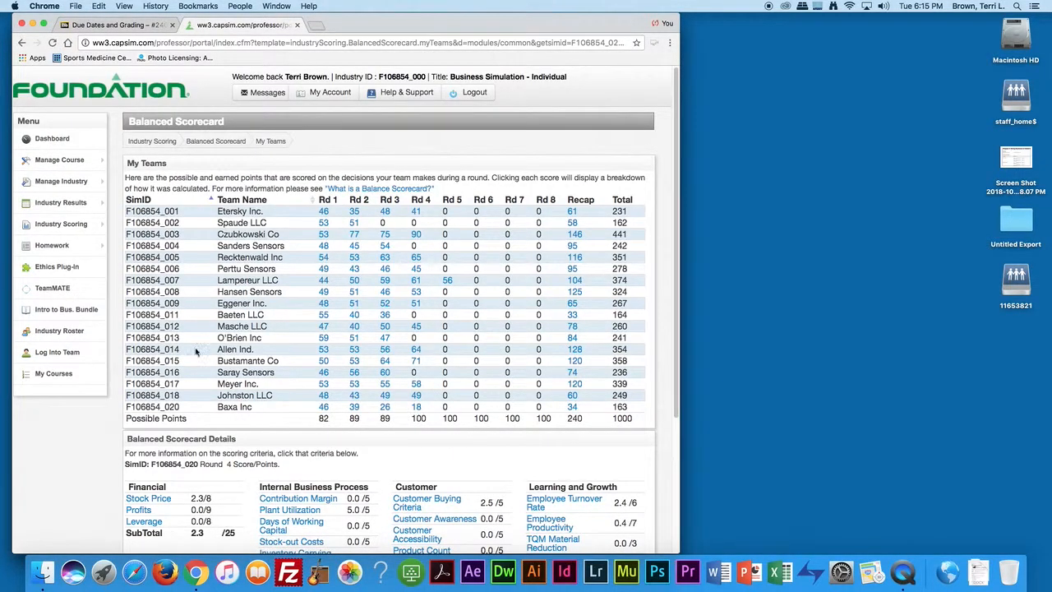
Log into the Czubkowski Co team and launch the web spreadsheet for its Round 5 decisions.
left_click(57, 352)
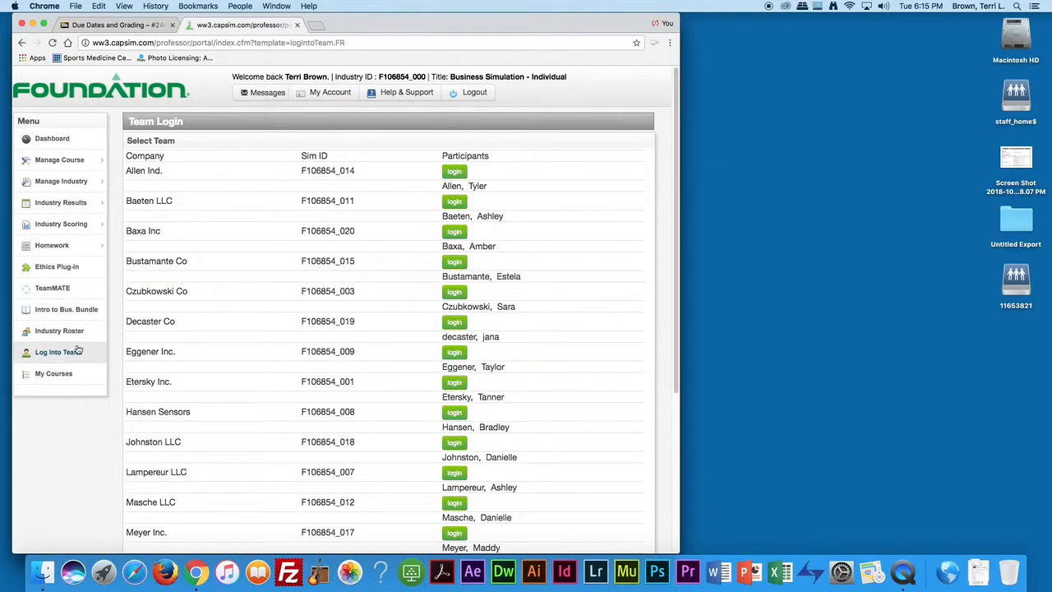
left_click(456, 292)
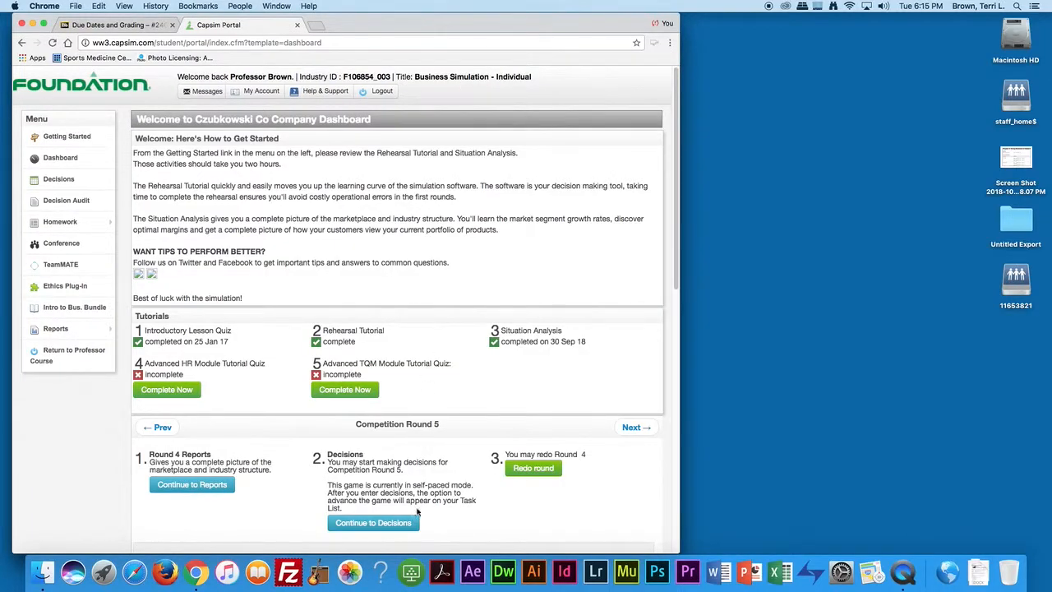
left_click(387, 526)
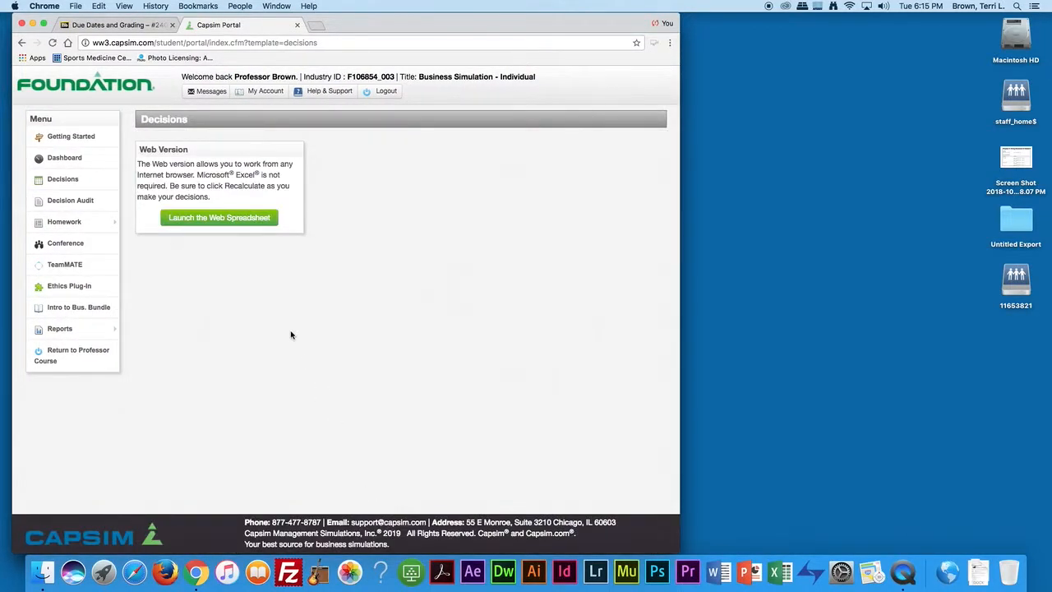
left_click(233, 219)
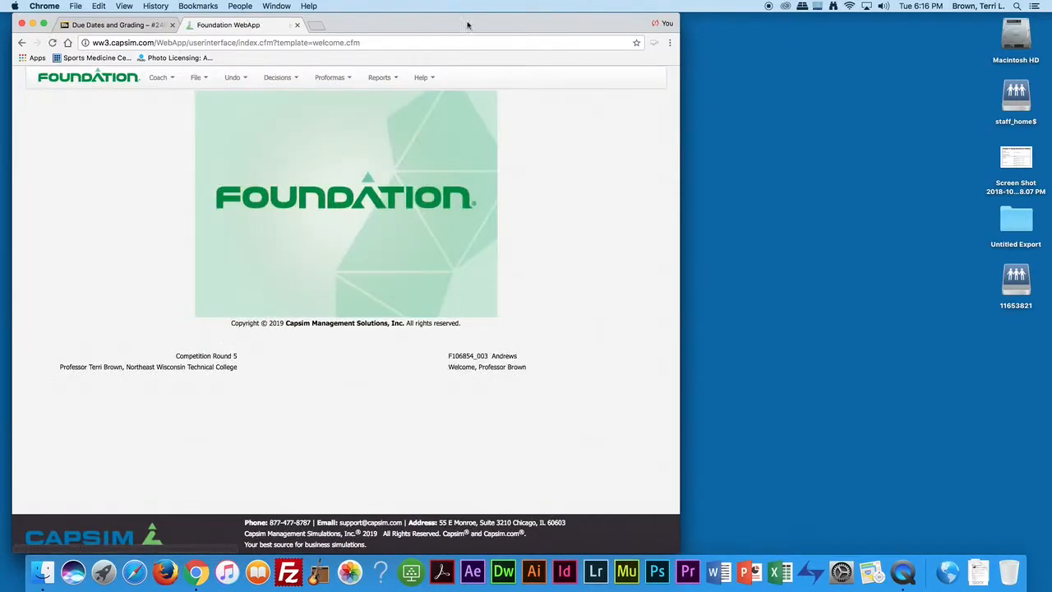
Open the FastTrack report at its front page, review it through to the ethics summary, and close it.
left_click(379, 77)
left_click(397, 104)
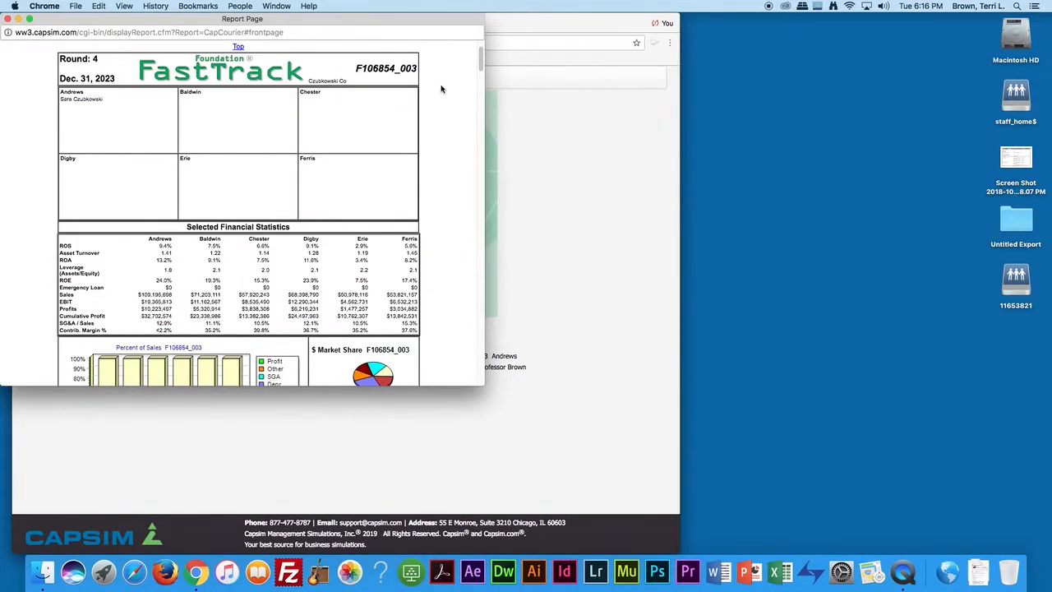
left_click_drag(481, 63, 482, 74)
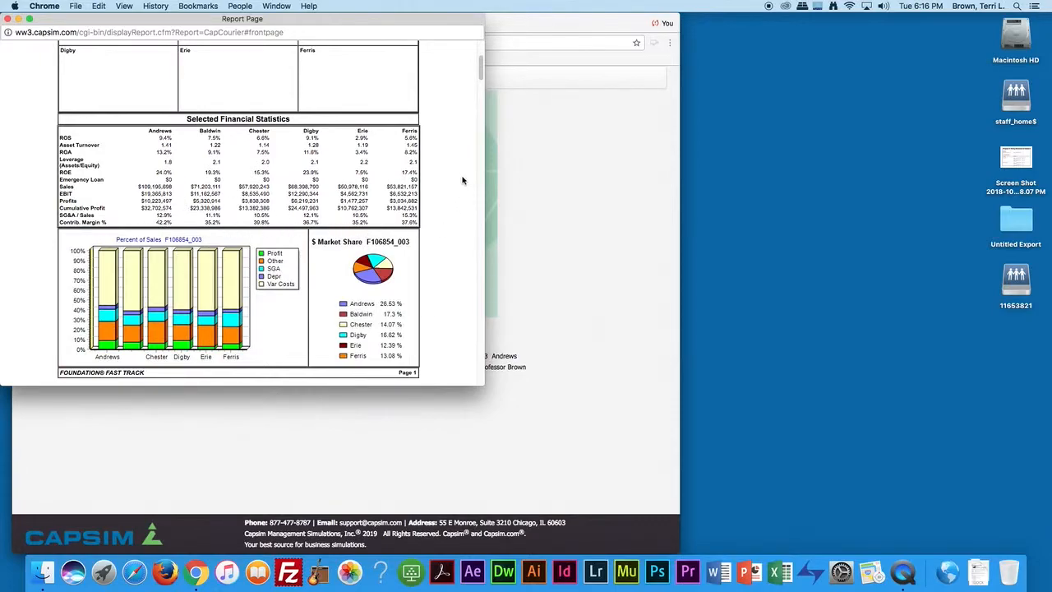
left_click_drag(480, 70, 490, 185)
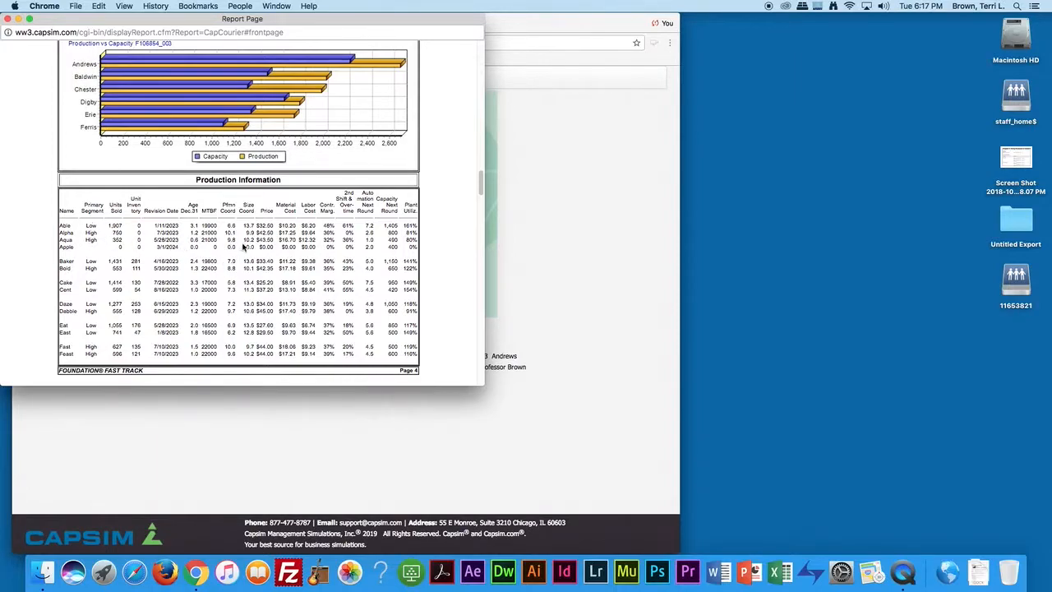
scroll(251, 236, "down", 10)
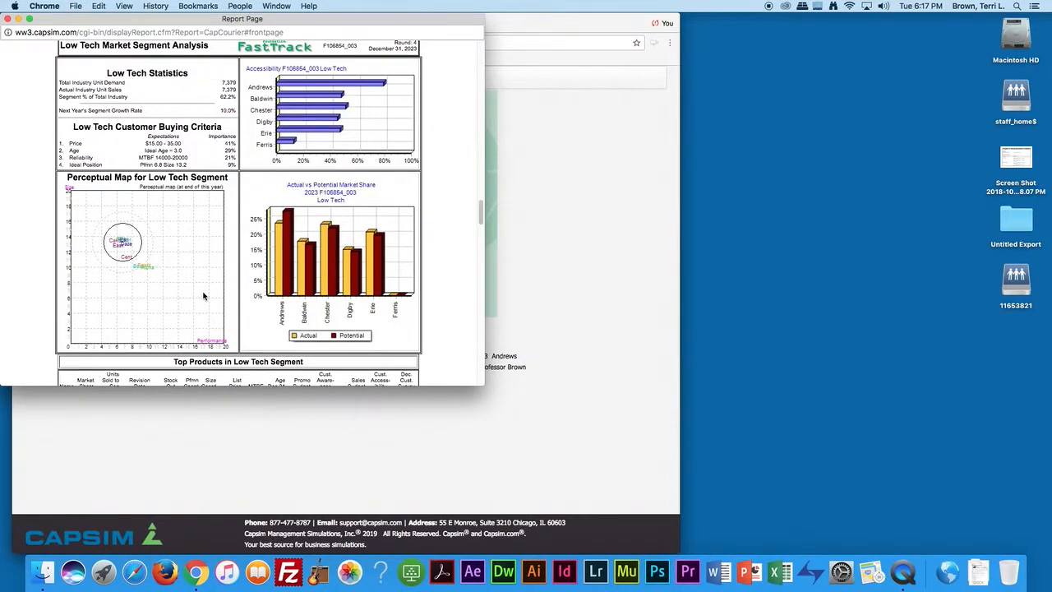
scroll(212, 289, "down", 5)
scroll(212, 289, "down", 10)
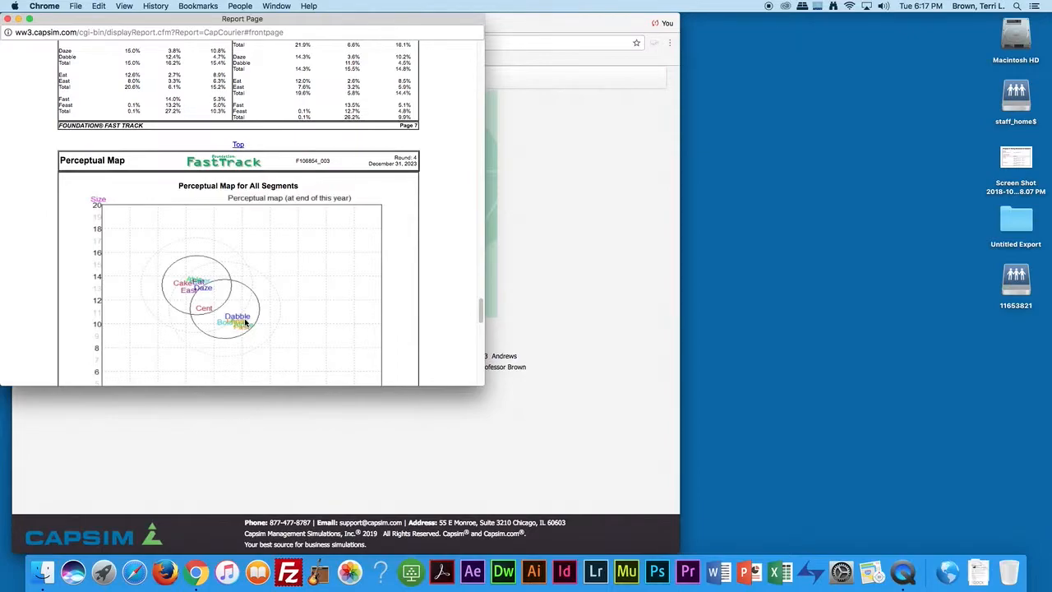
scroll(219, 311, "down", 3)
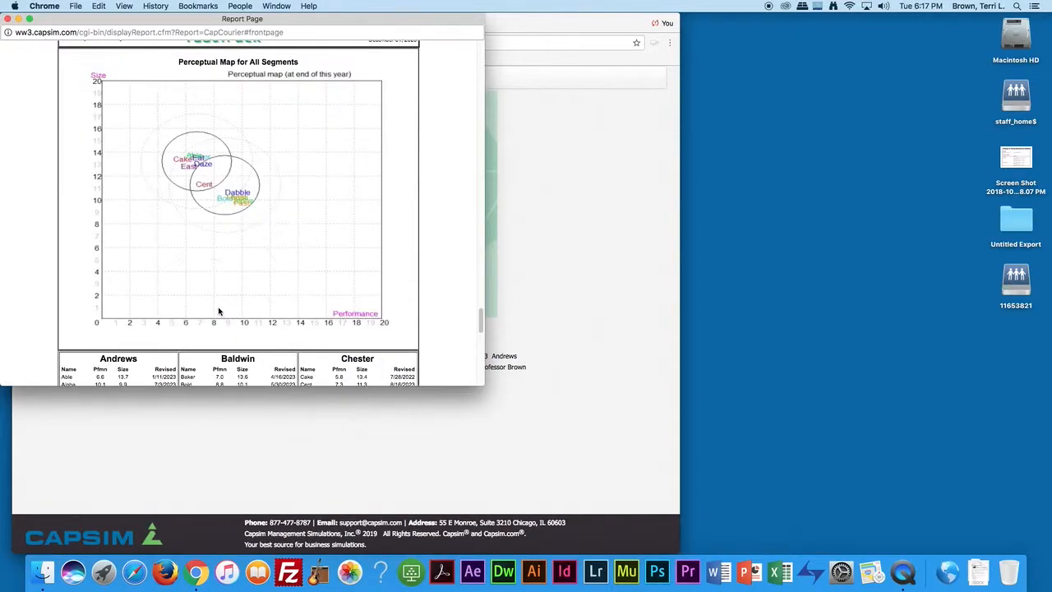
scroll(218, 311, "down", 15)
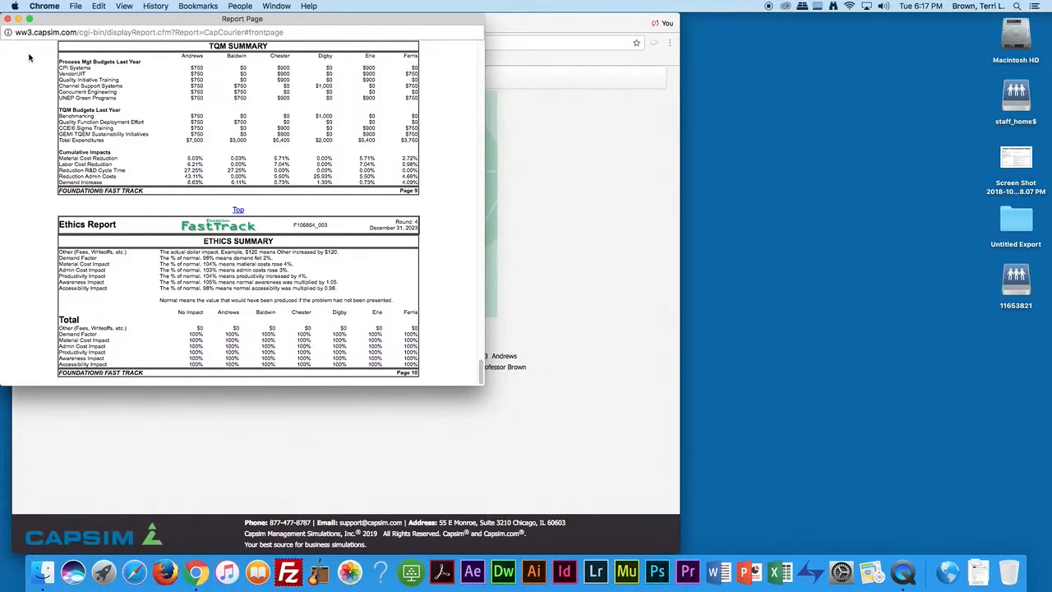
left_click(7, 18)
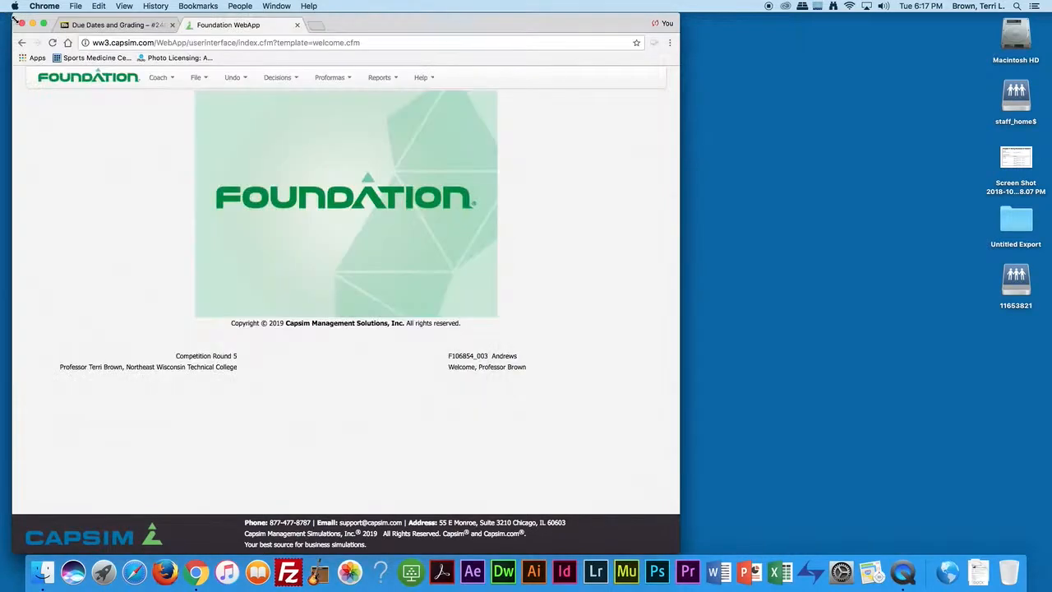
Review the team's R&D decisions and its Production & HR decisions, including the capacity and unit cost charts.
left_click(280, 81)
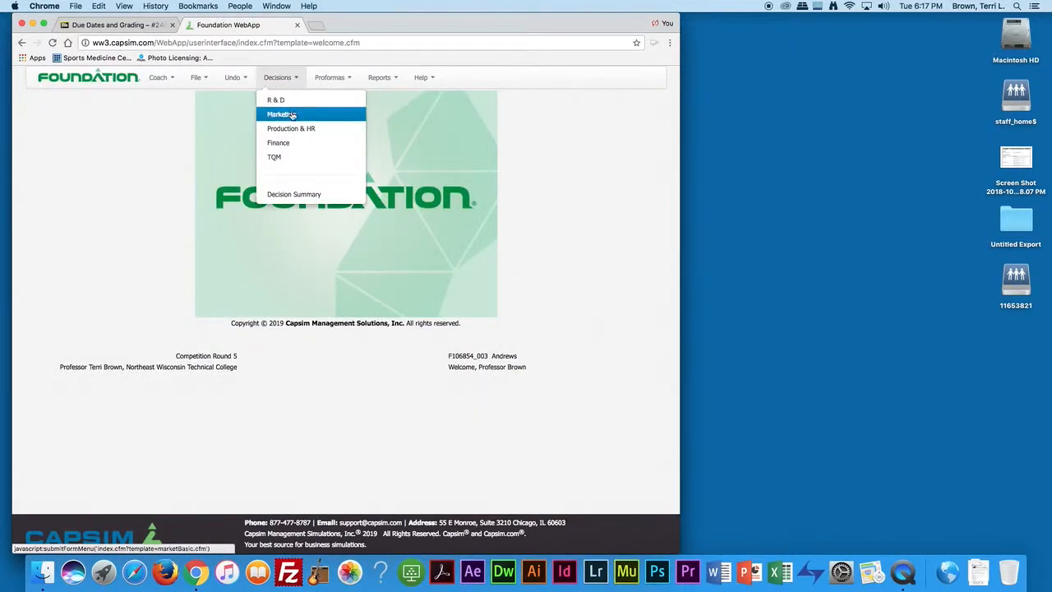
left_click(295, 102)
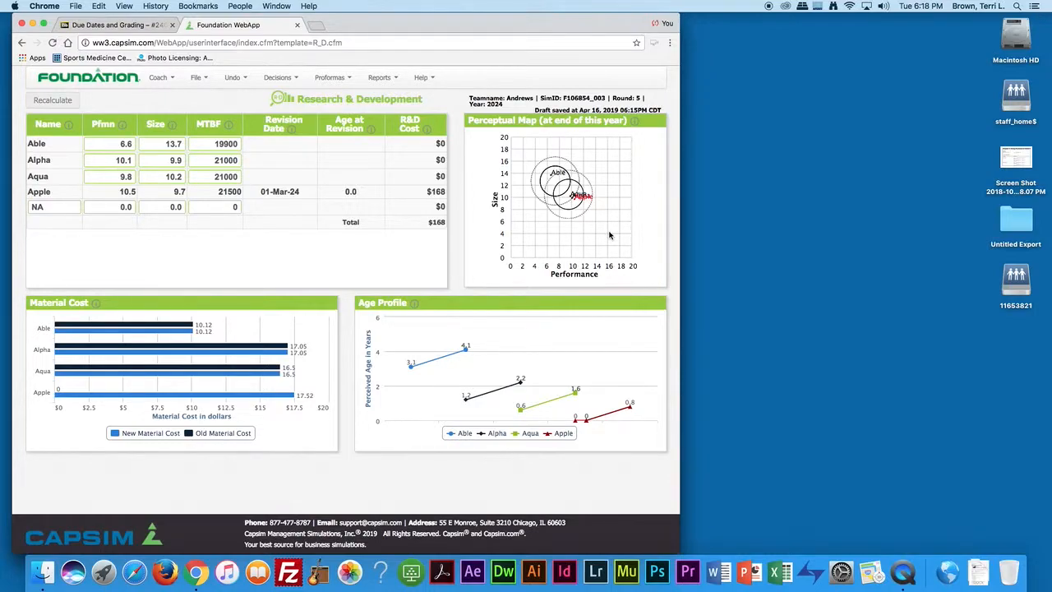
left_click(289, 82)
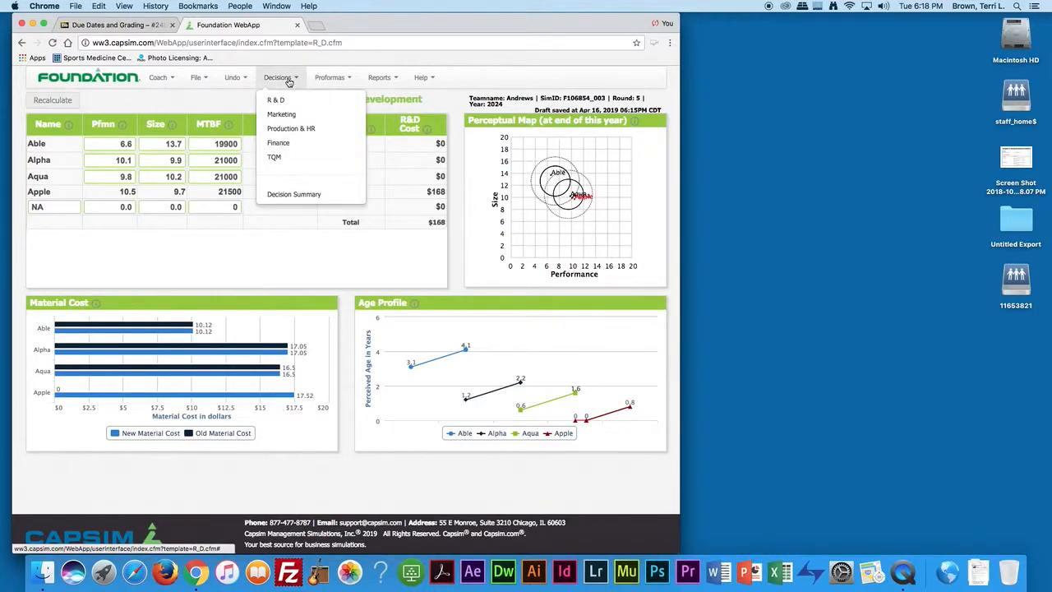
left_click(293, 130)
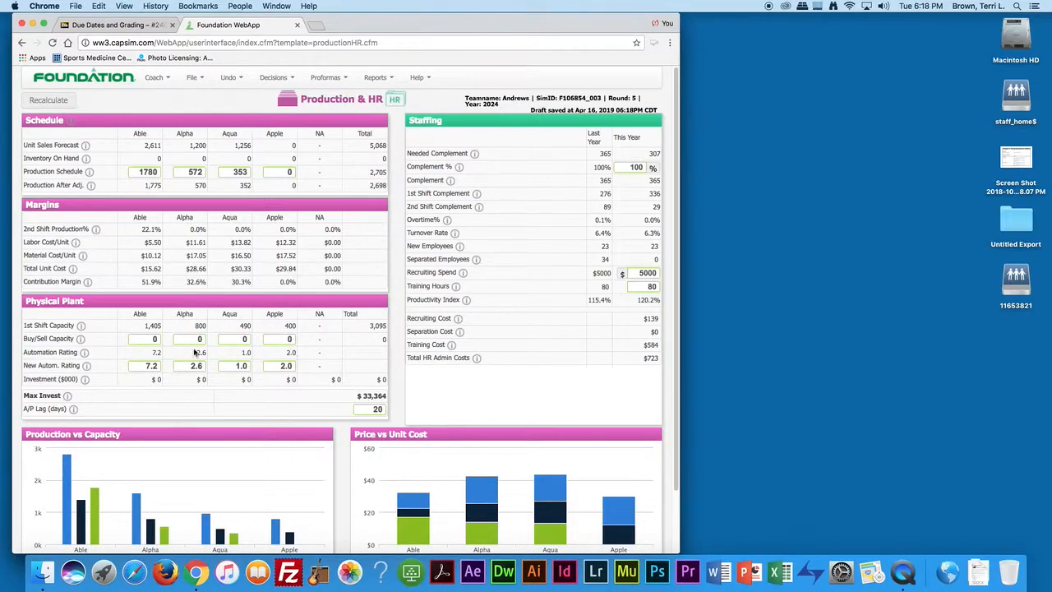
scroll(209, 331, "down", 2)
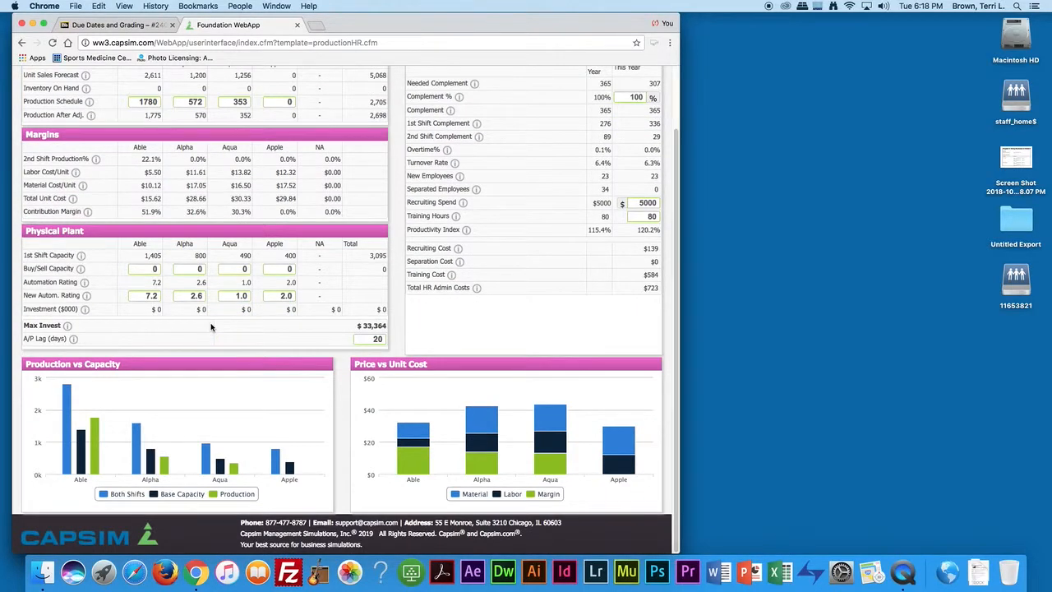
scroll(211, 326, "up", 2)
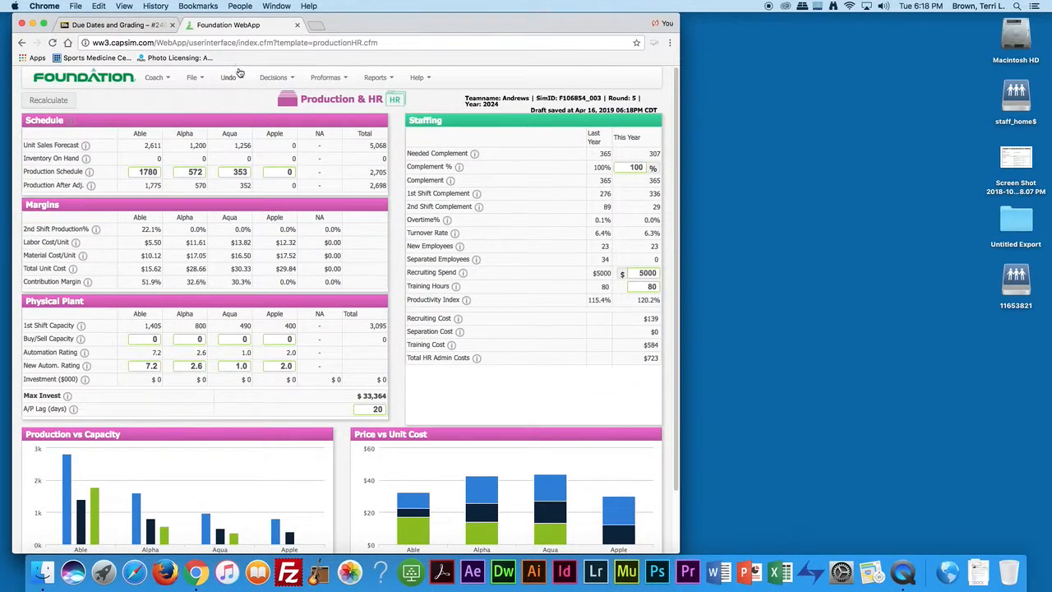
Open the High Tech Segment report, examine its customer buying criteria and perceptual map, and close it.
left_click(387, 79)
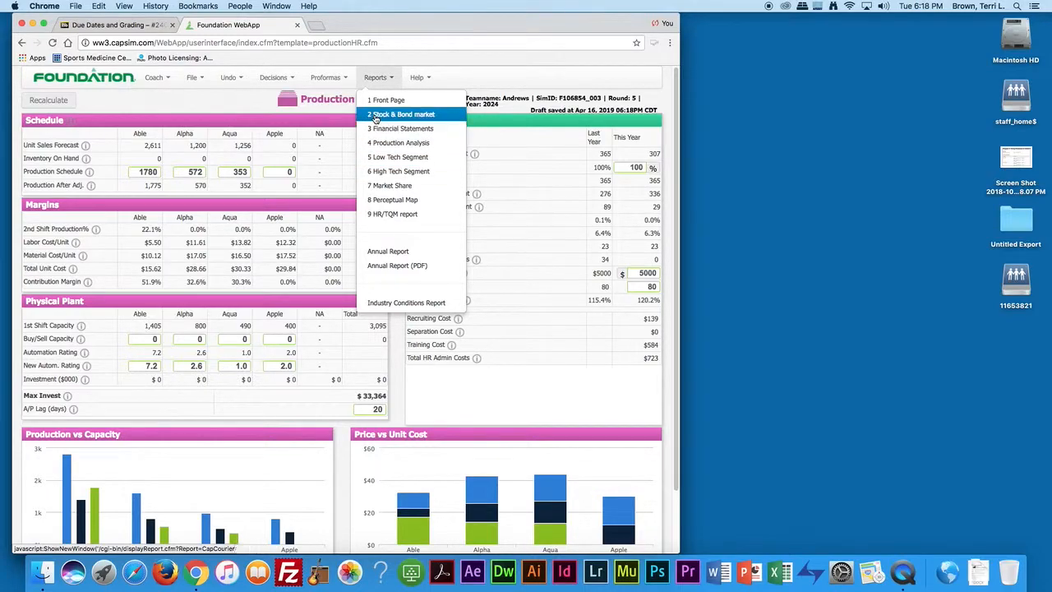
left_click(395, 170)
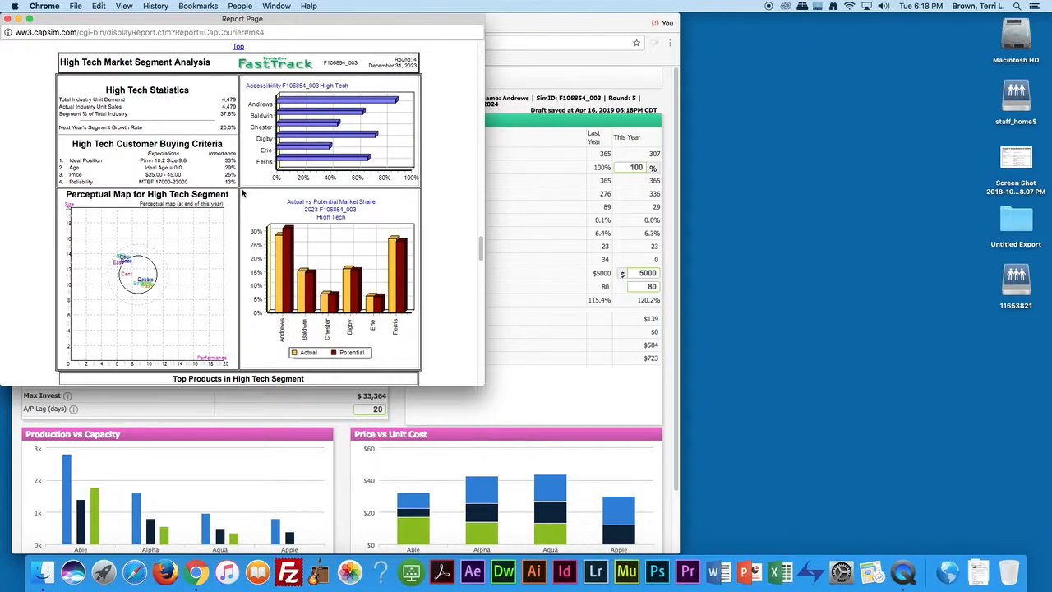
left_click(8, 18)
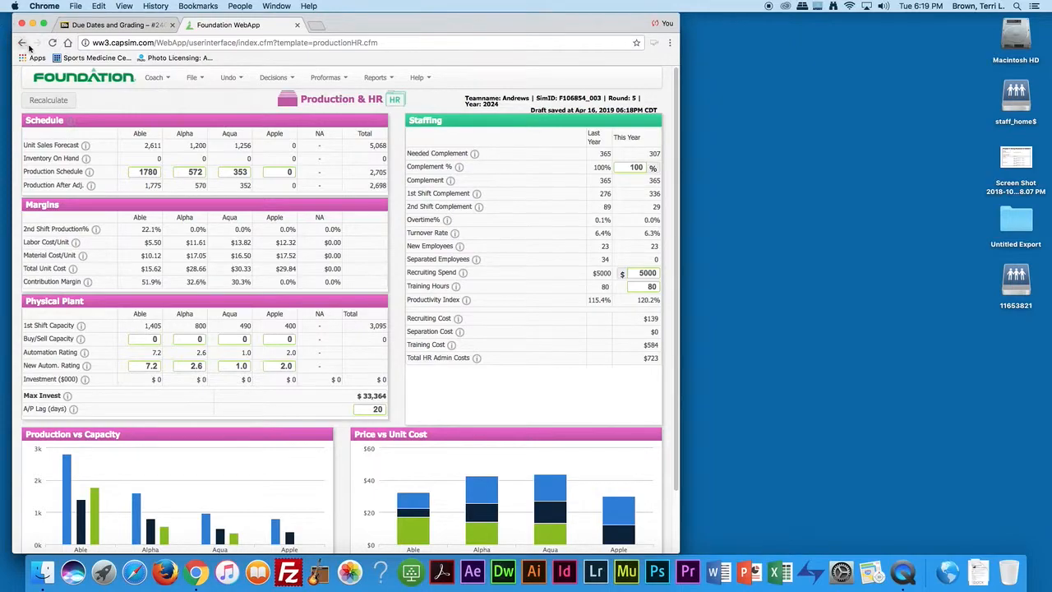
Exit the decision spreadsheet without updating the official decisions and return to the professor course.
left_click(180, 78)
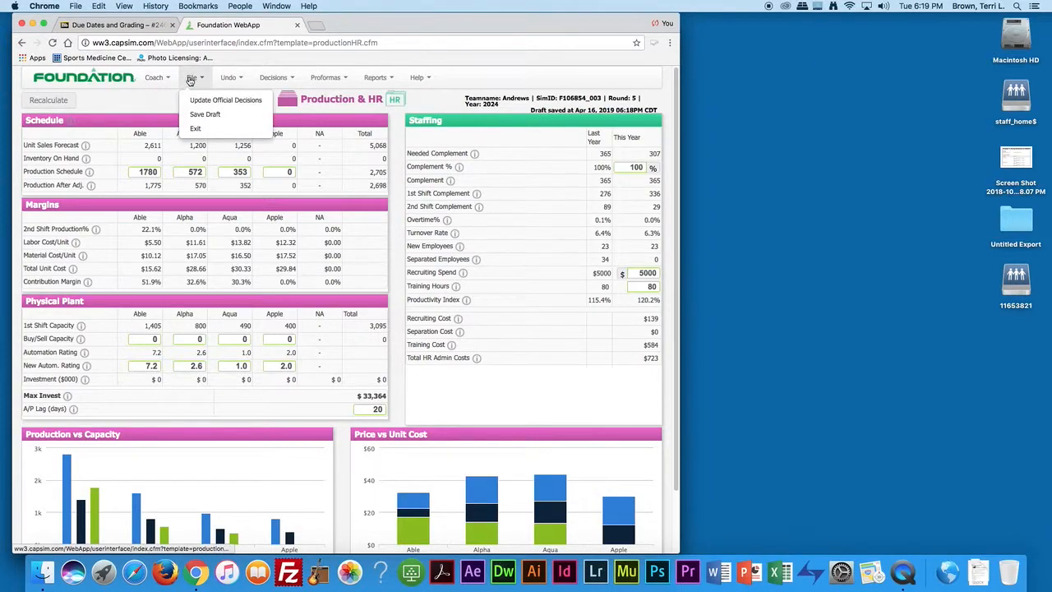
left_click(207, 129)
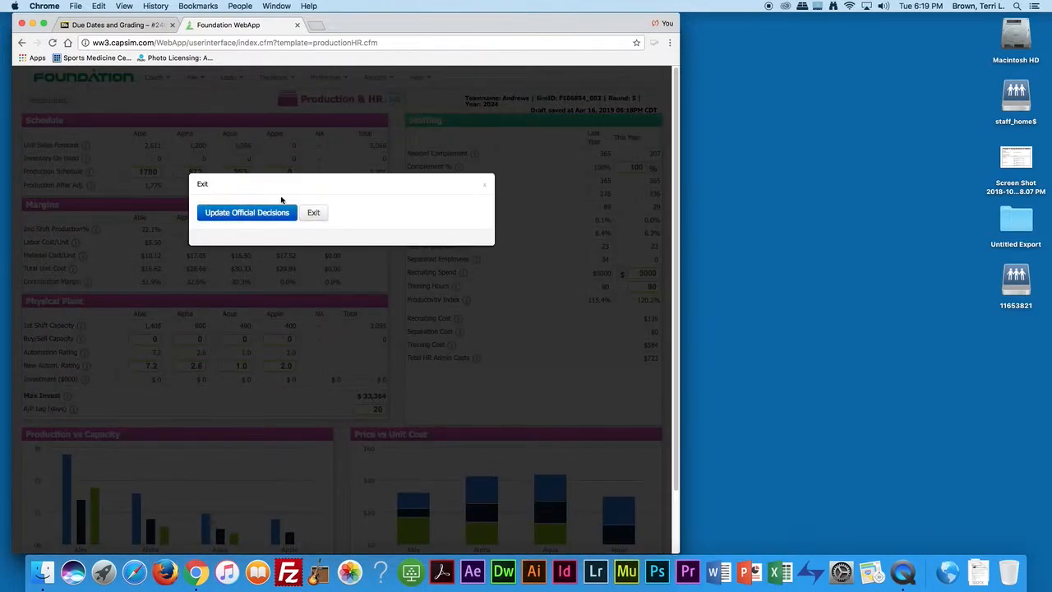
left_click(313, 214)
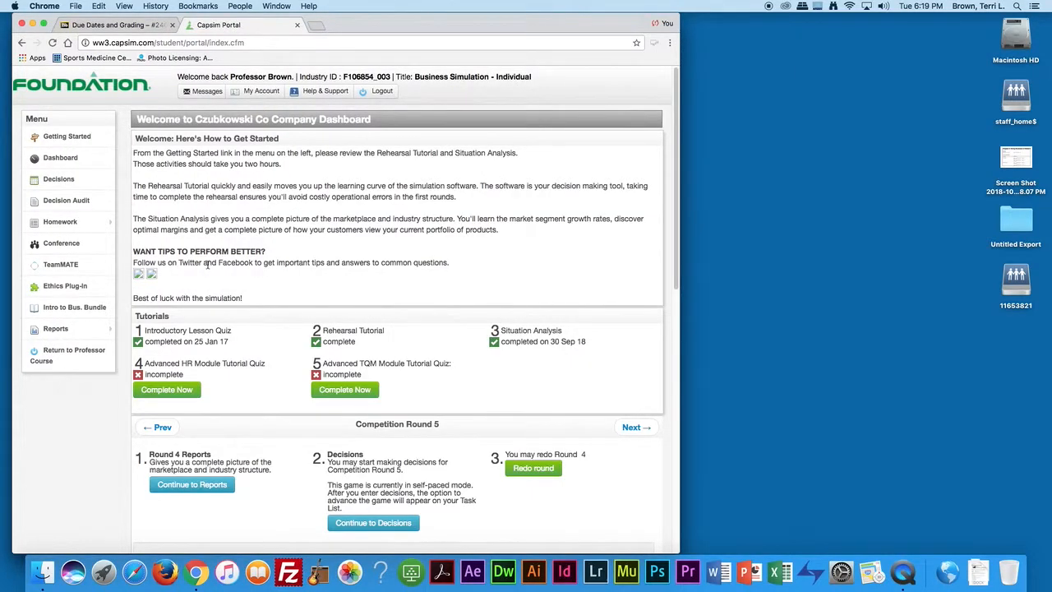
left_click(74, 356)
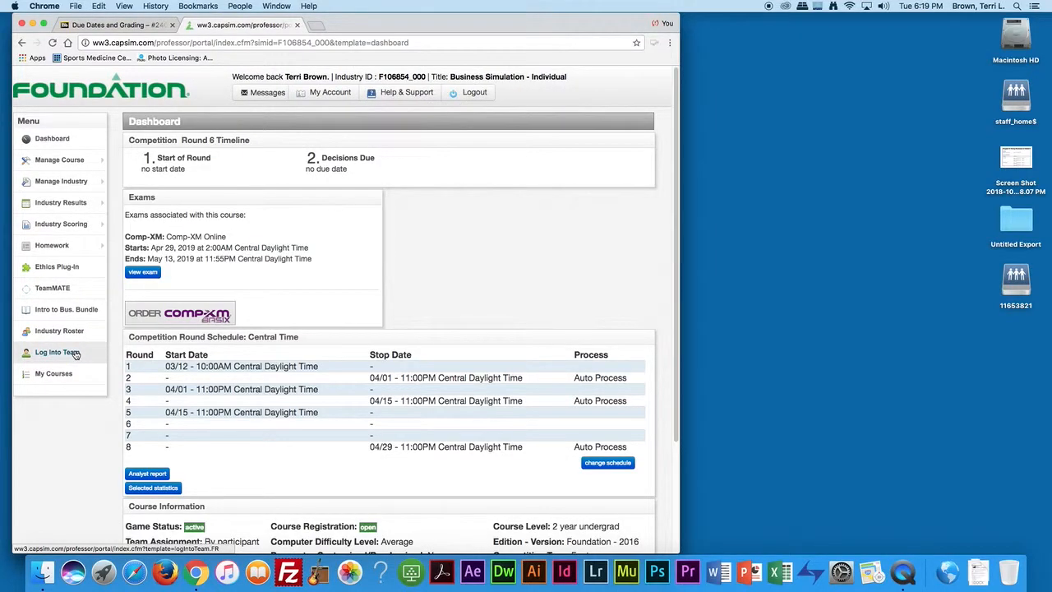
Log into the Spaude LLC team and check its dashboard for tutorial, competition round and team activity status.
left_click(76, 354)
scroll(271, 354, "down", 5)
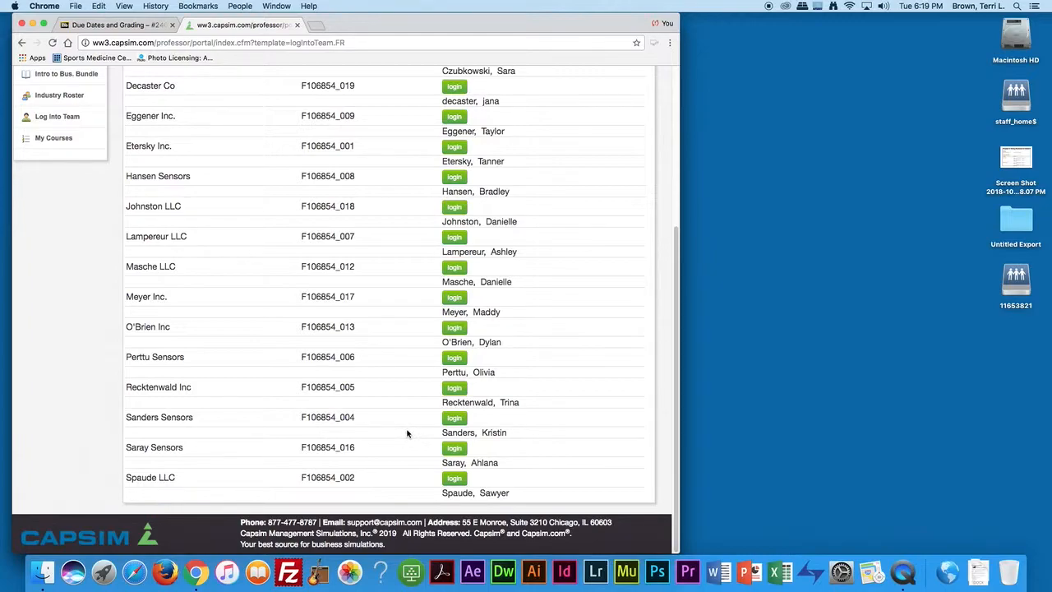
left_click(456, 479)
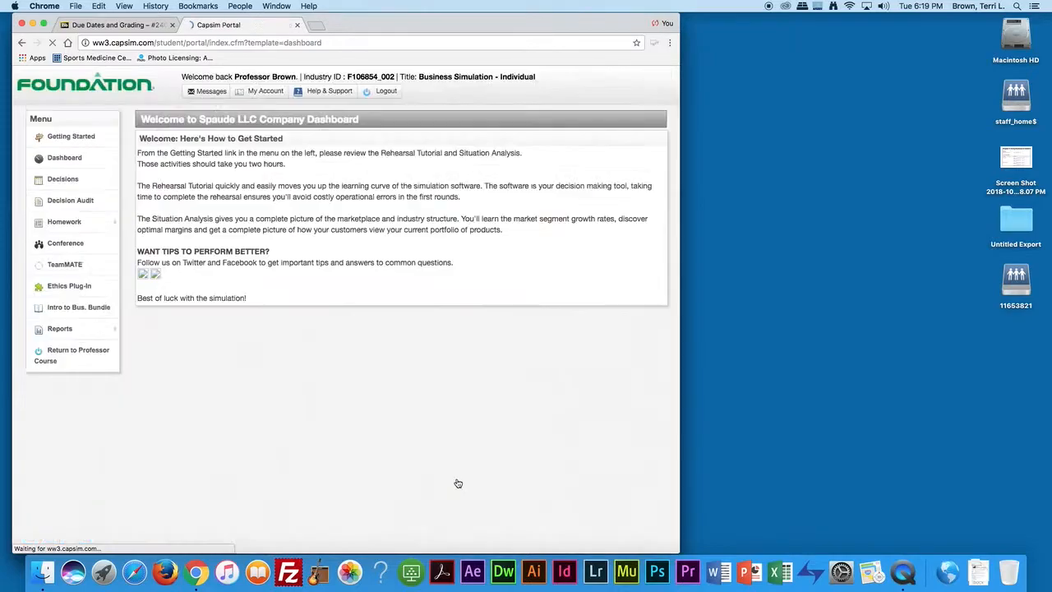
scroll(413, 473, "down", 3)
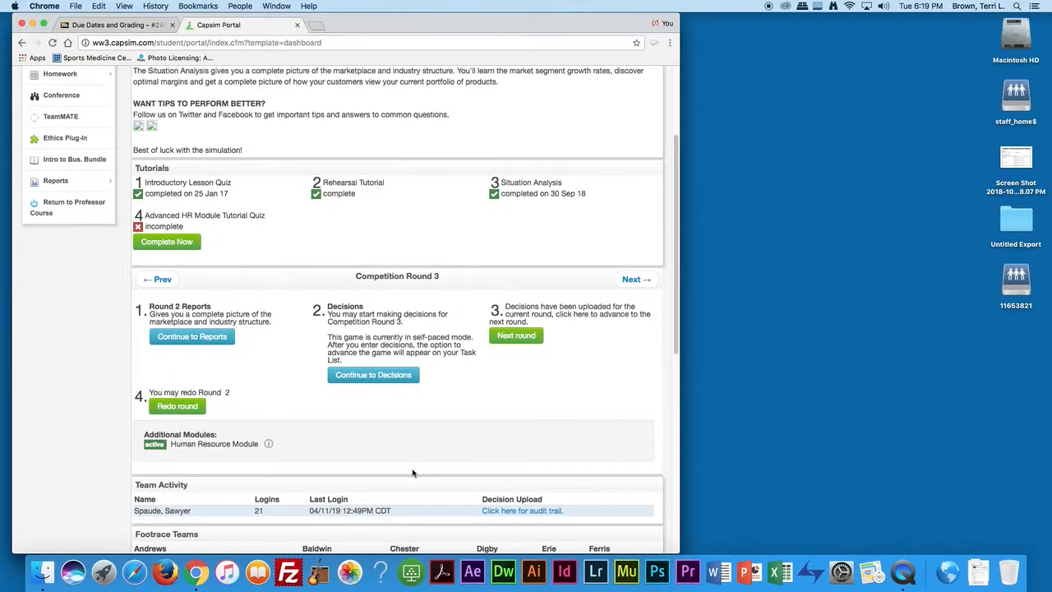
scroll(414, 471, "up", 3)
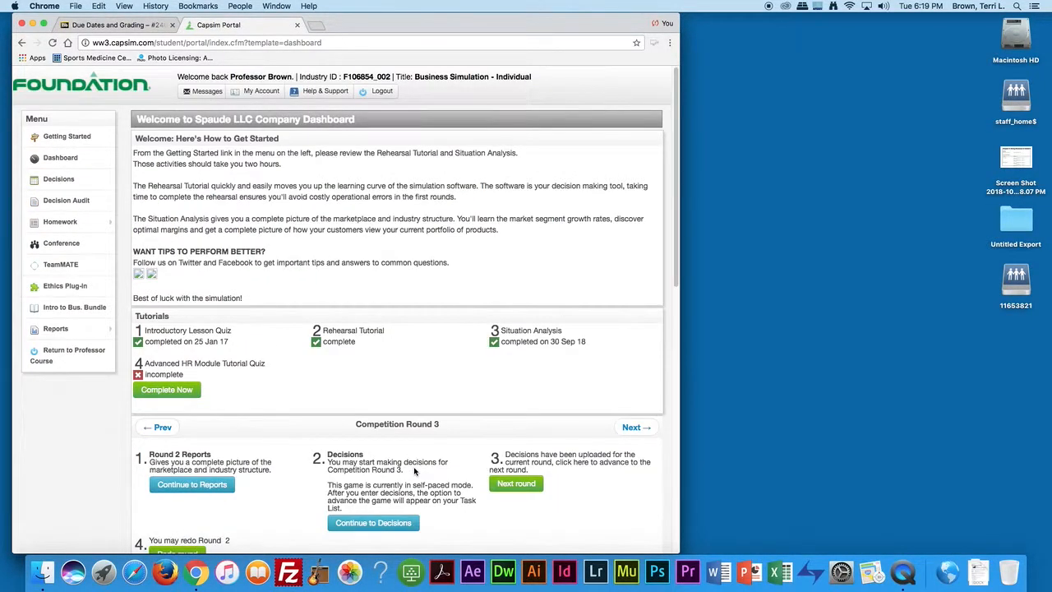
mouse_move(68, 222)
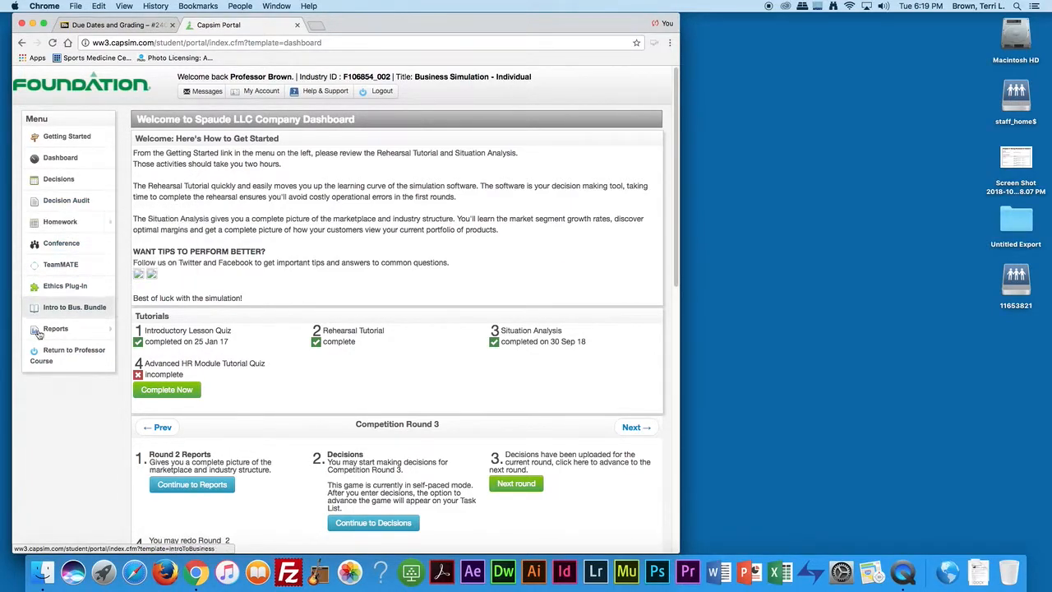
Return to the professor course and open the Balanced Scorecard showing all teams' points by round.
left_click(64, 352)
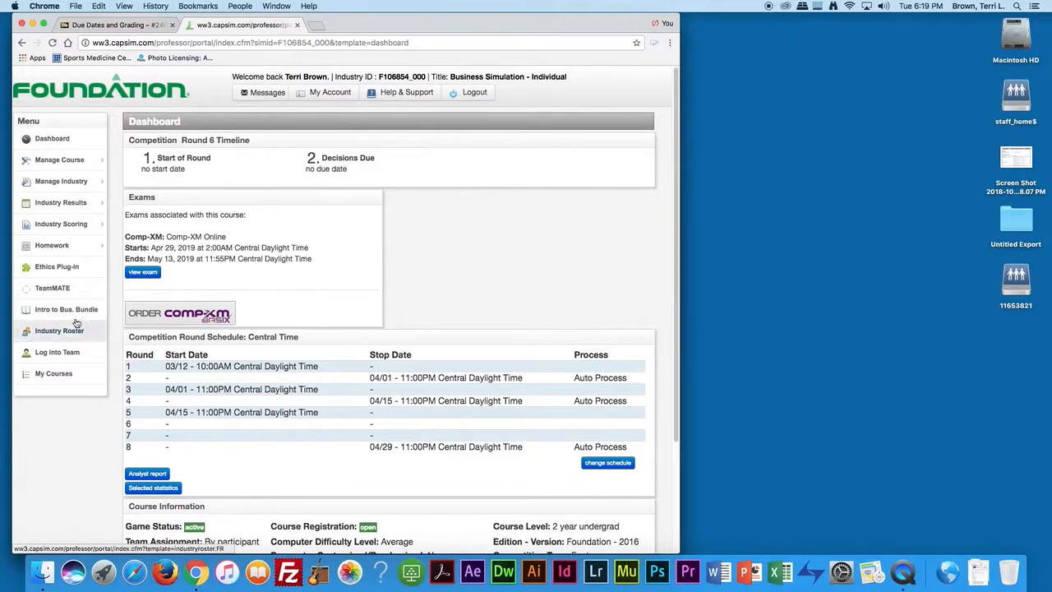
mouse_move(72, 224)
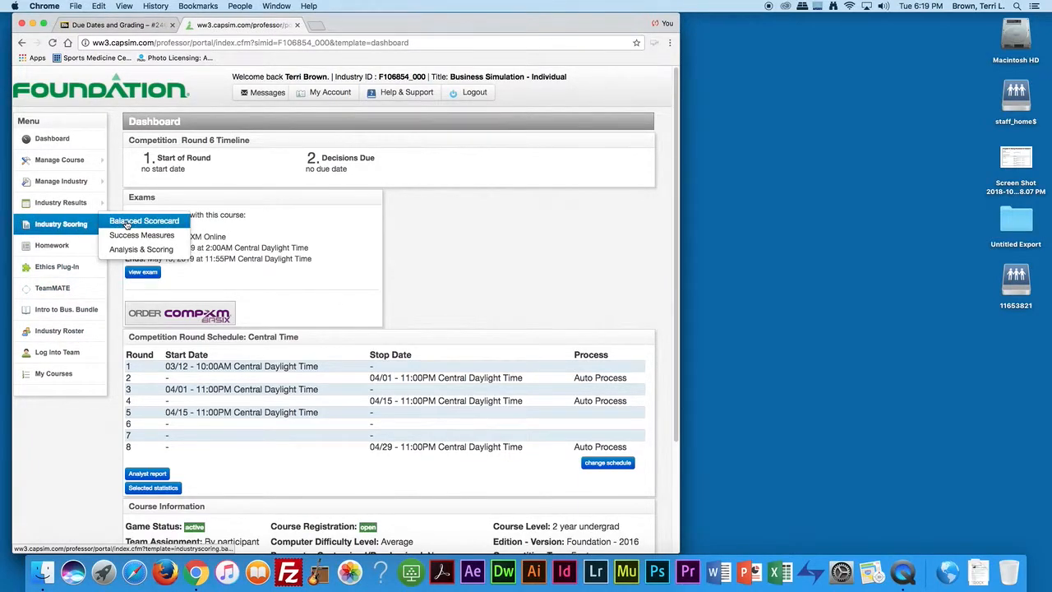
left_click(128, 221)
left_click(148, 205)
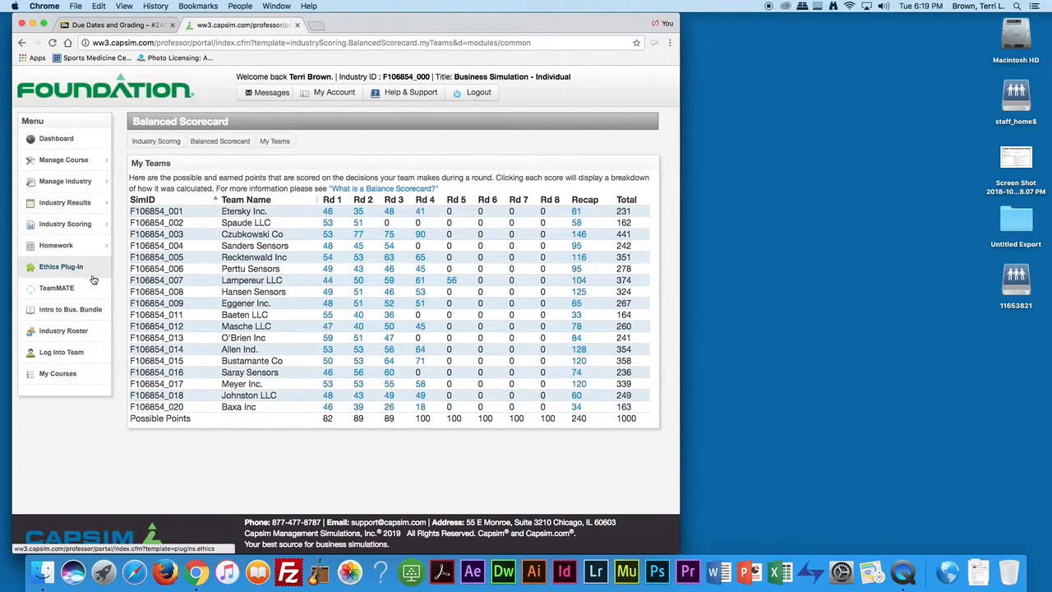
Log into the Baxa Inc team and launch the web spreadsheet for its Round 5 decisions.
left_click(59, 354)
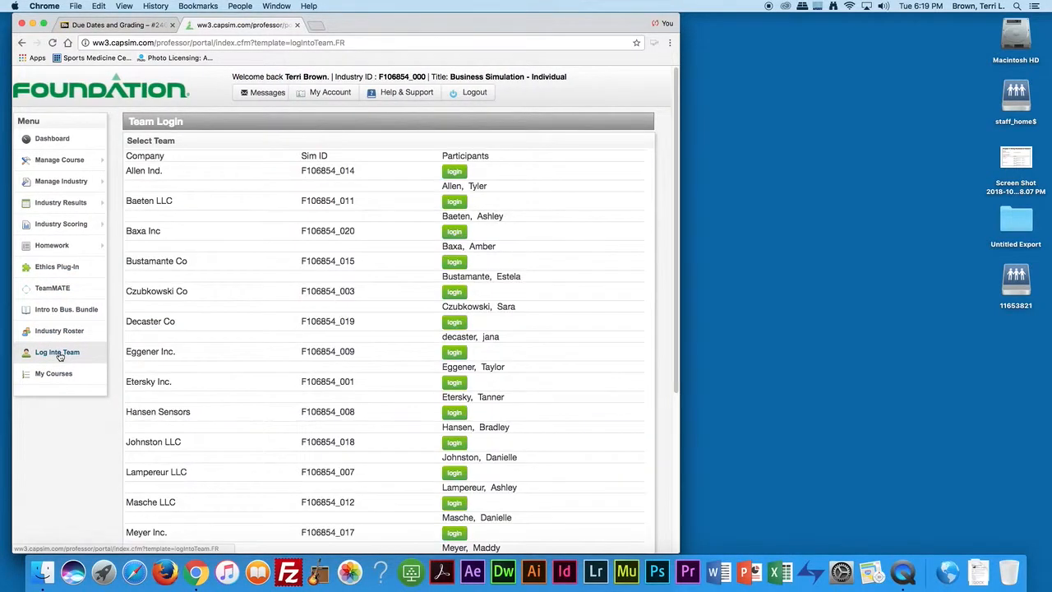
left_click(457, 233)
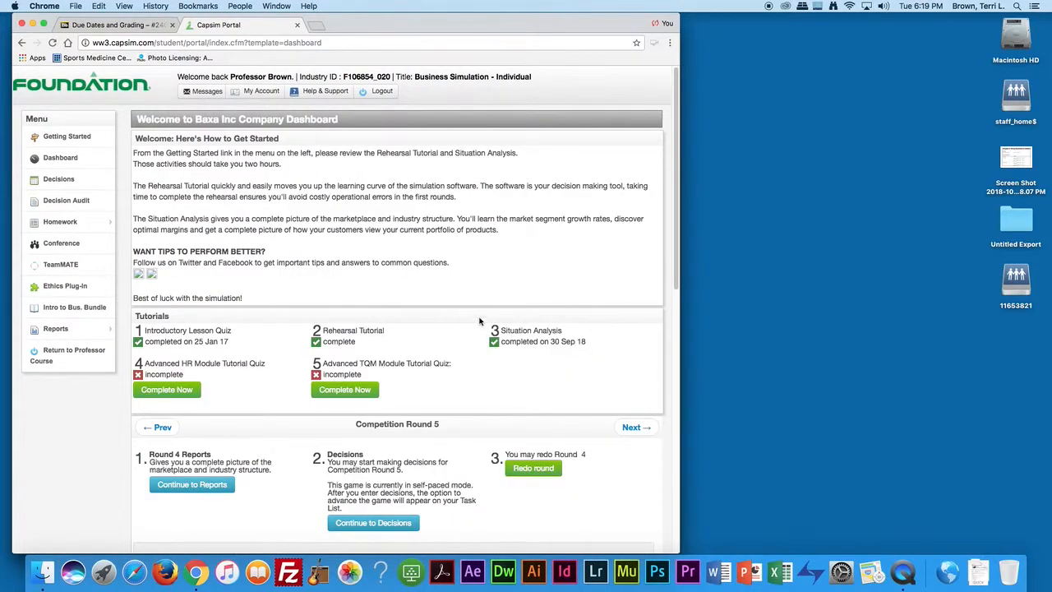
left_click(397, 523)
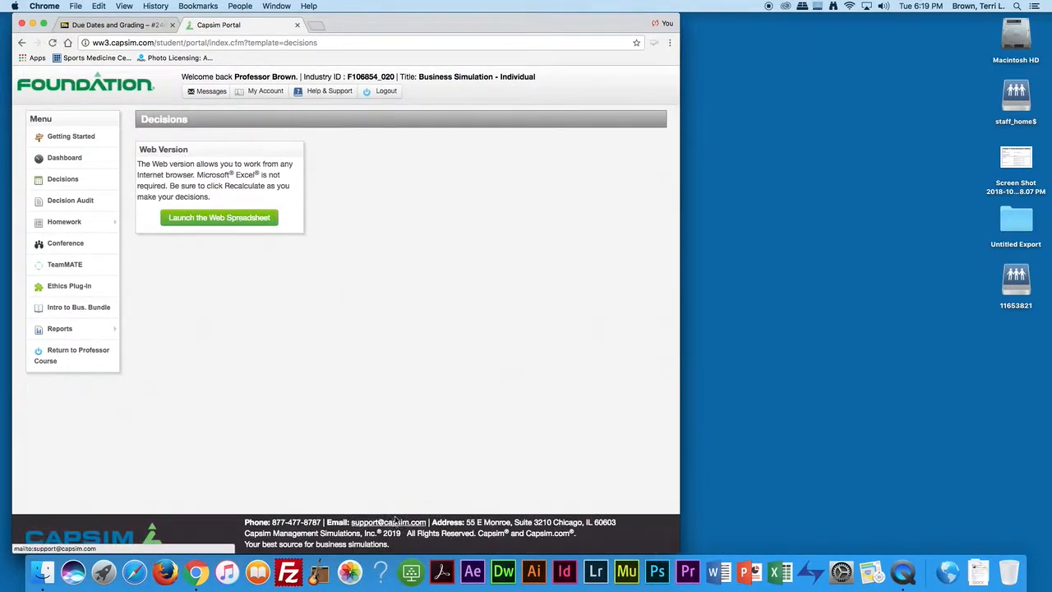
left_click(236, 217)
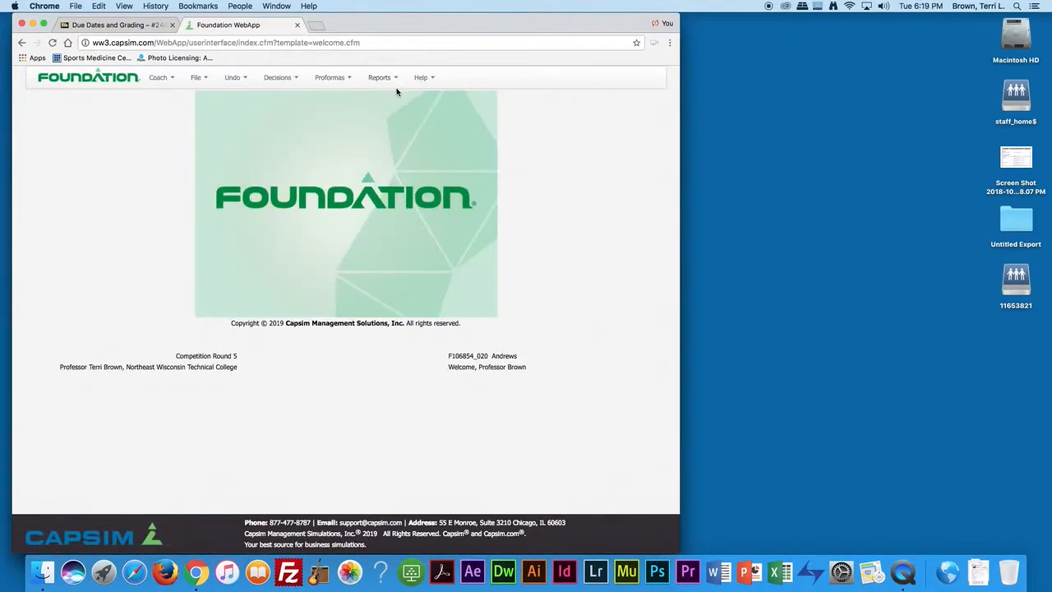
Open the Round 4 FastTrack report and review its Selected Financial Statistics and Production Information.
left_click(382, 78)
left_click(389, 100)
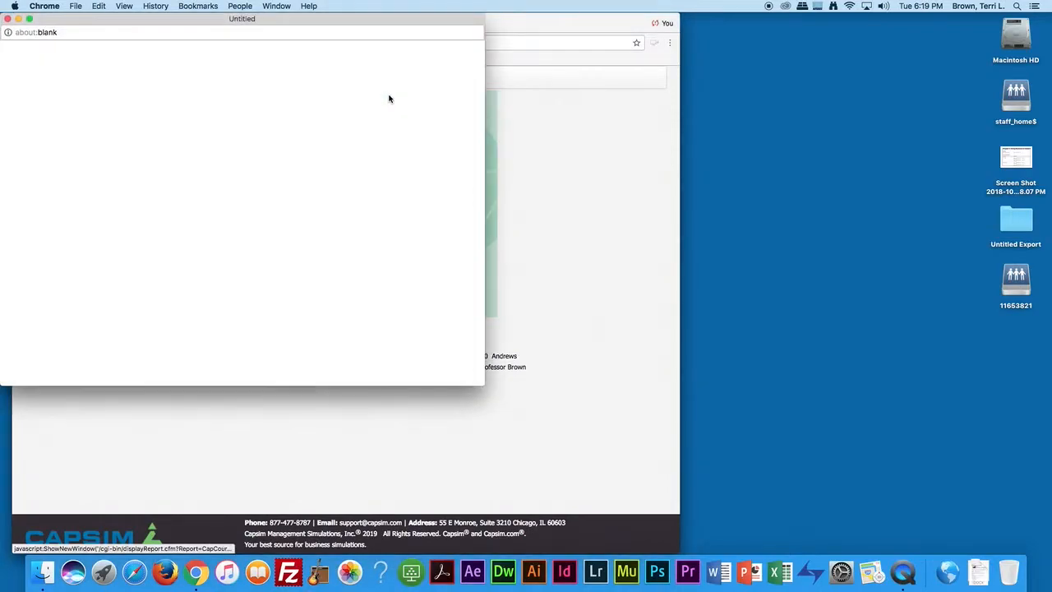
scroll(321, 209, "down", 2)
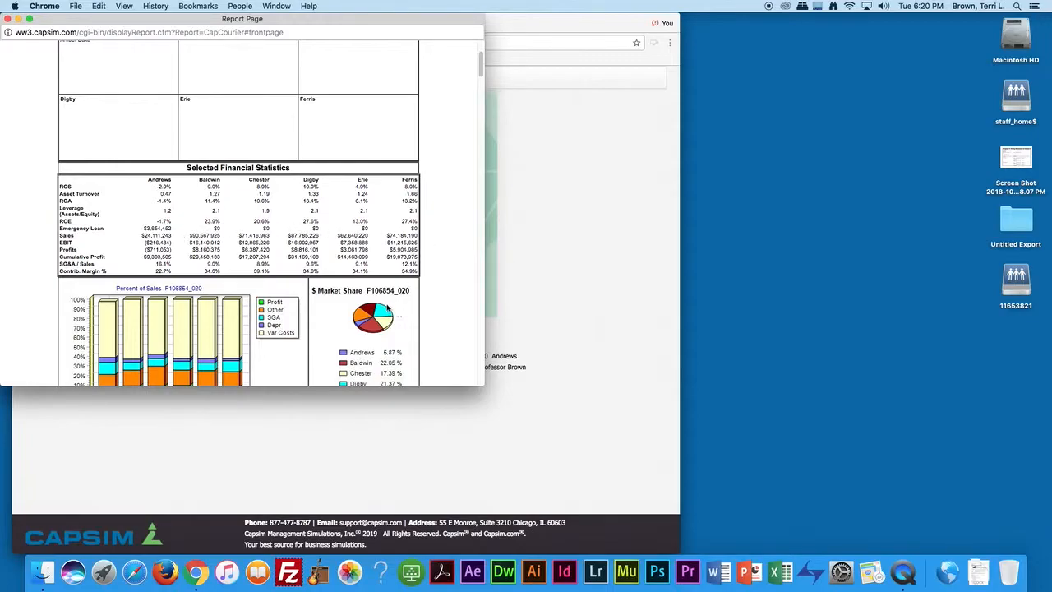
scroll(389, 309, "down", 20)
scroll(386, 307, "down", 10)
scroll(386, 307, "up", 5)
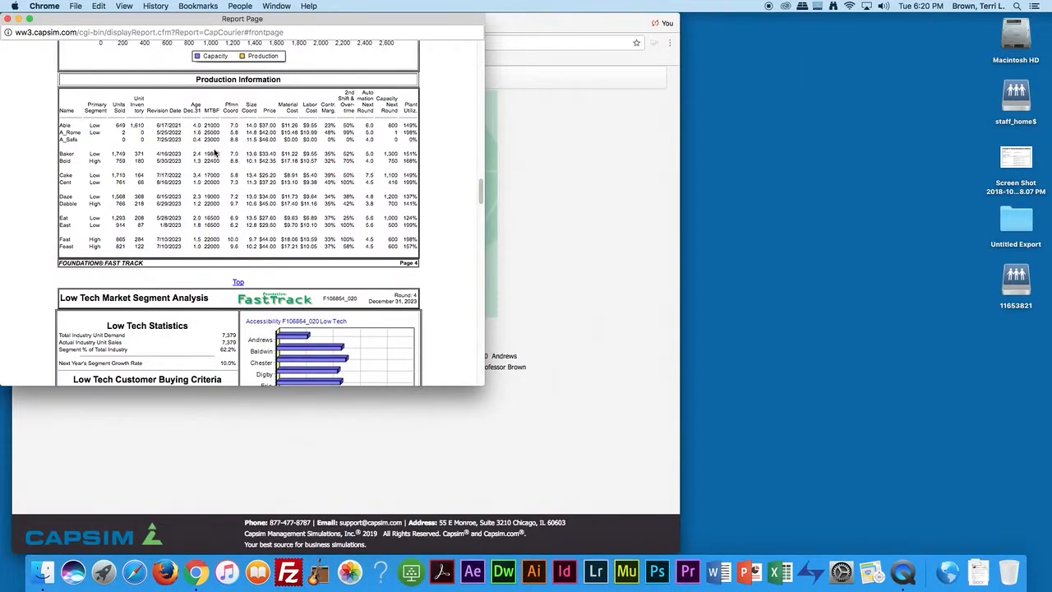
Compare the Low Tech and High Tech segment analyses, covering customer buying criteria, perceptual maps and top products.
left_click_drag(480, 189, 482, 236)
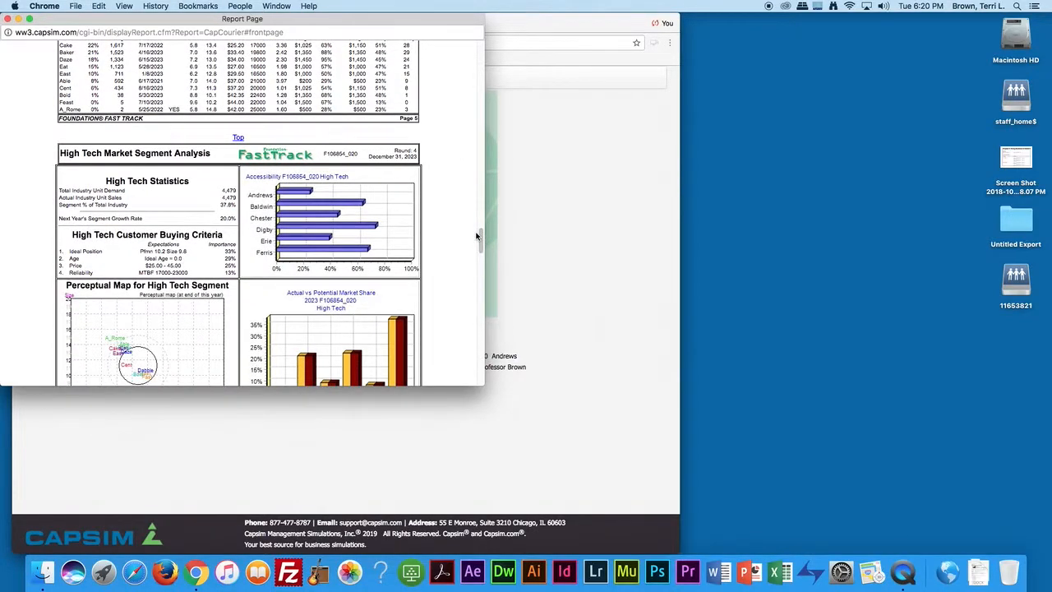
left_click_drag(481, 235, 482, 247)
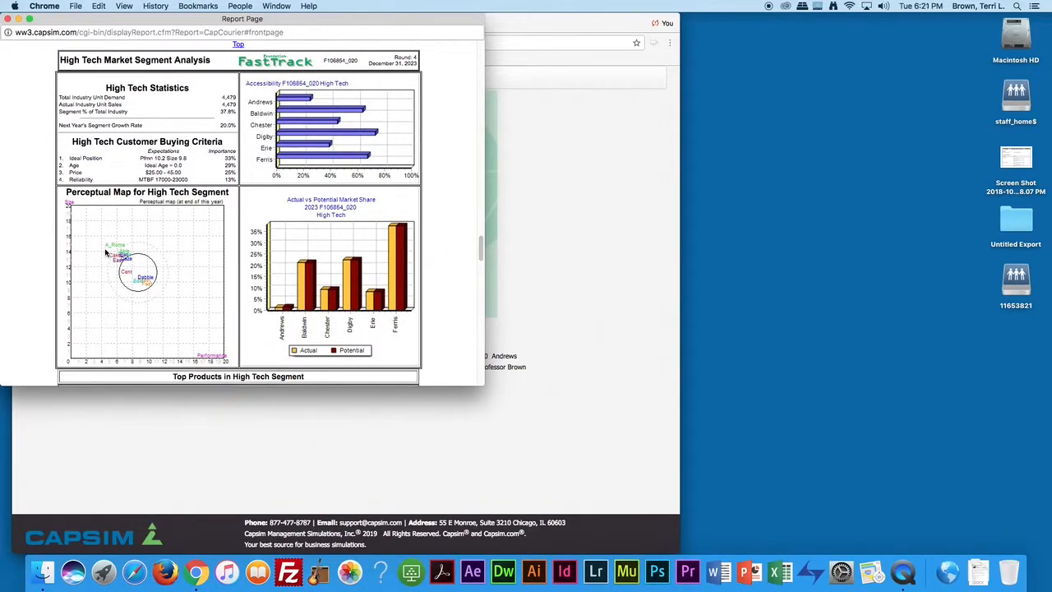
left_click_drag(482, 248, 482, 206)
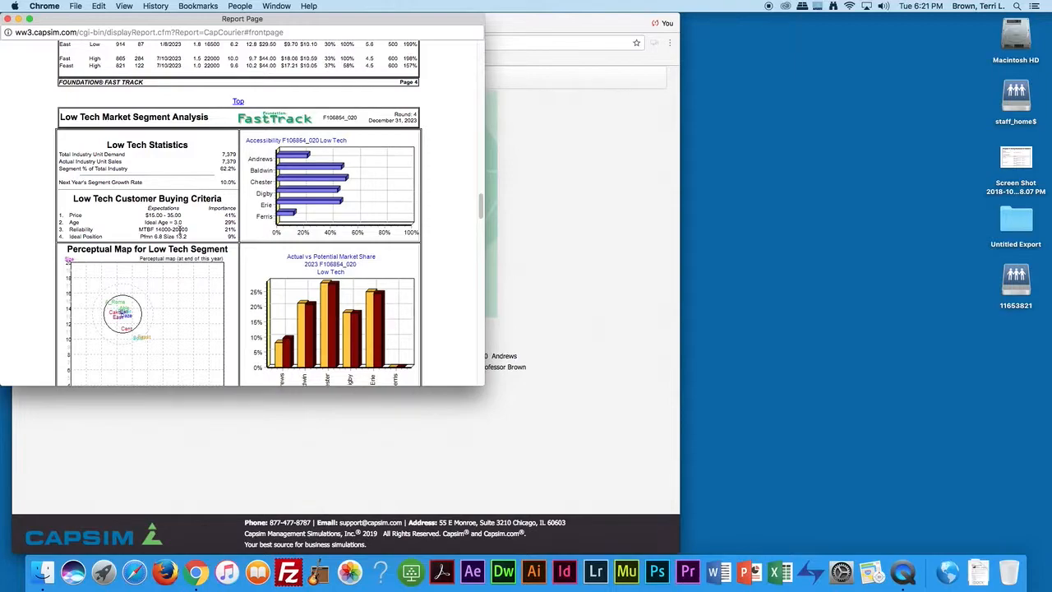
scroll(180, 229, "down", 8)
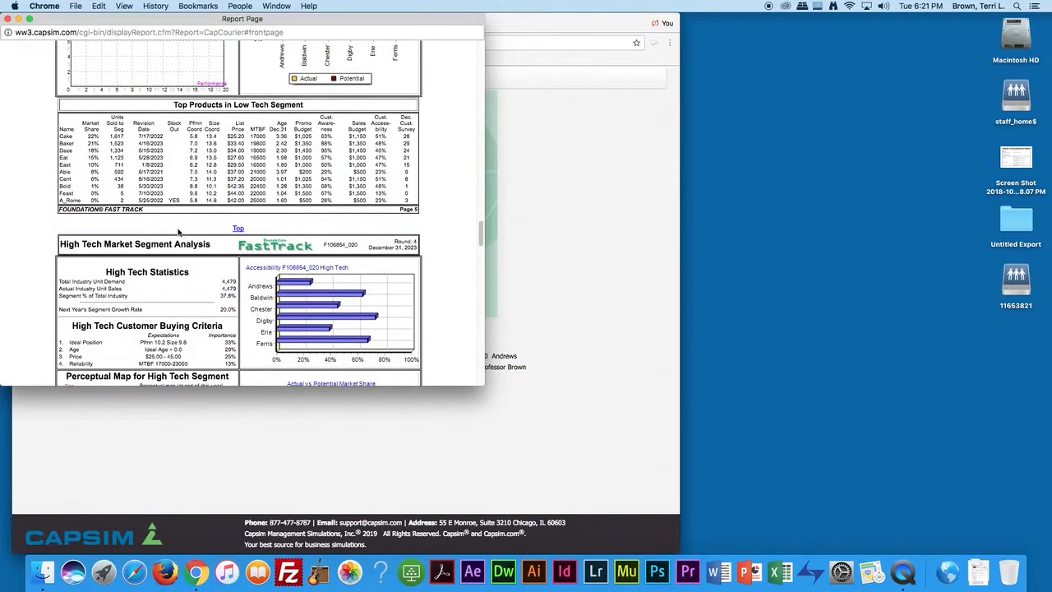
scroll(153, 193, "up", 1)
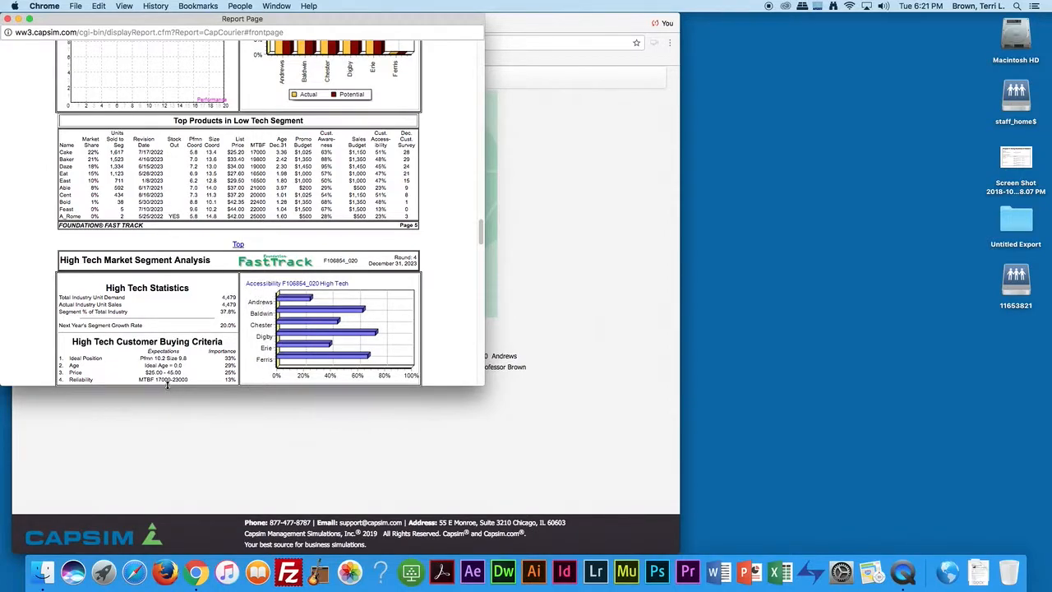
scroll(208, 322, "down", 5)
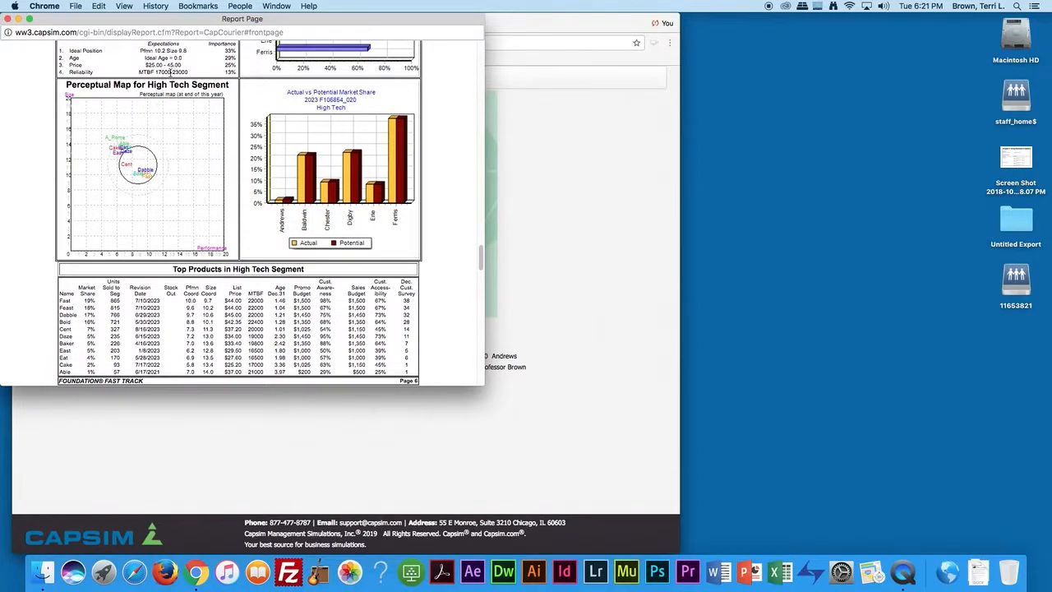
scroll(177, 87, "up", 1)
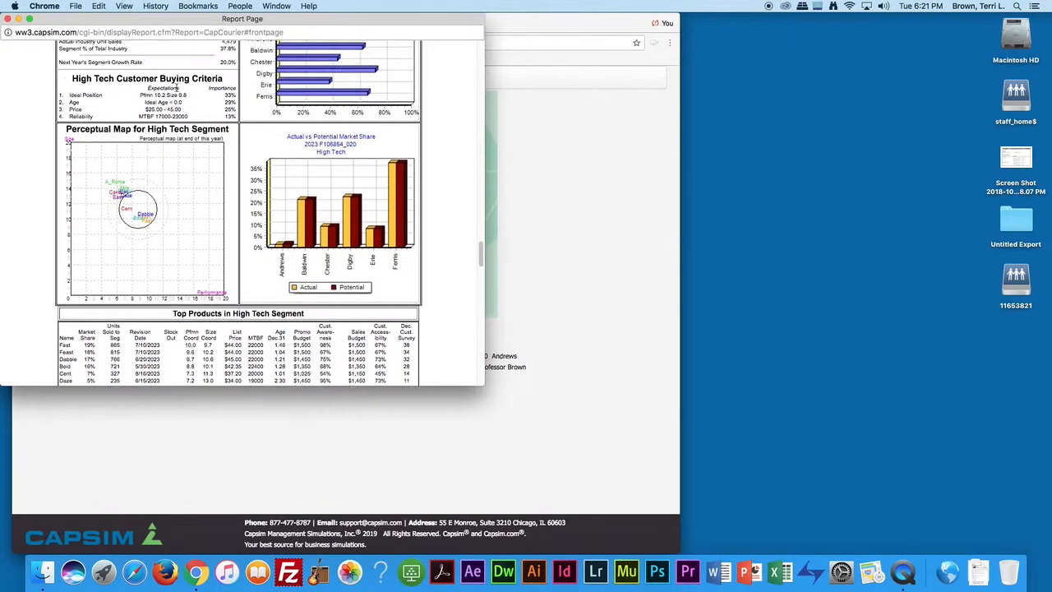
scroll(176, 87, "up", 10)
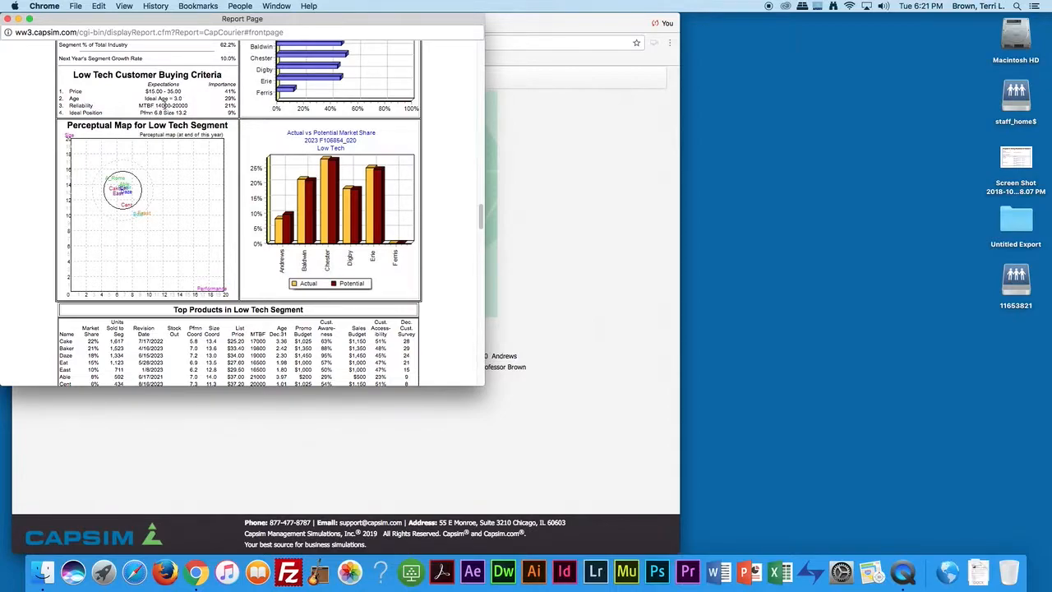
left_click_drag(483, 212, 483, 232)
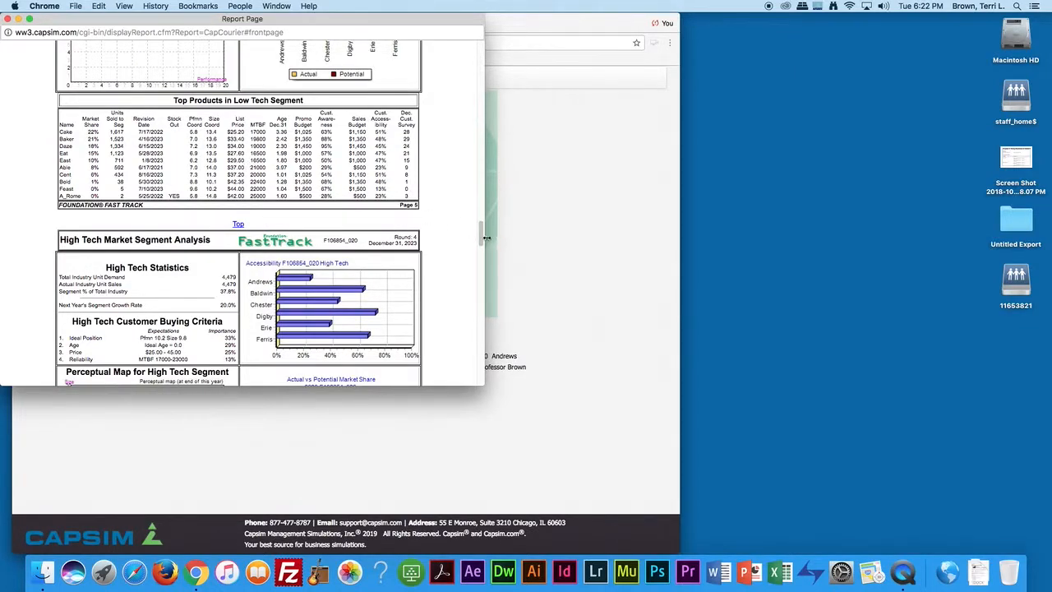
Bring the decision spreadsheet back, open the R&D decisions, set Able's MTBF to 16000 and recalculate.
left_click(560, 239)
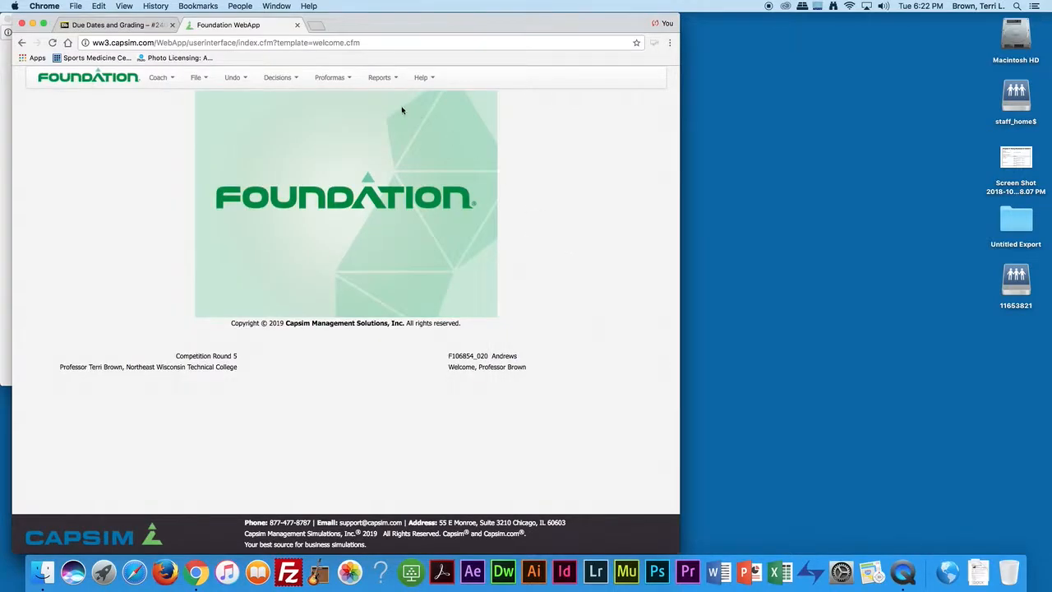
left_click(280, 77)
left_click(286, 97)
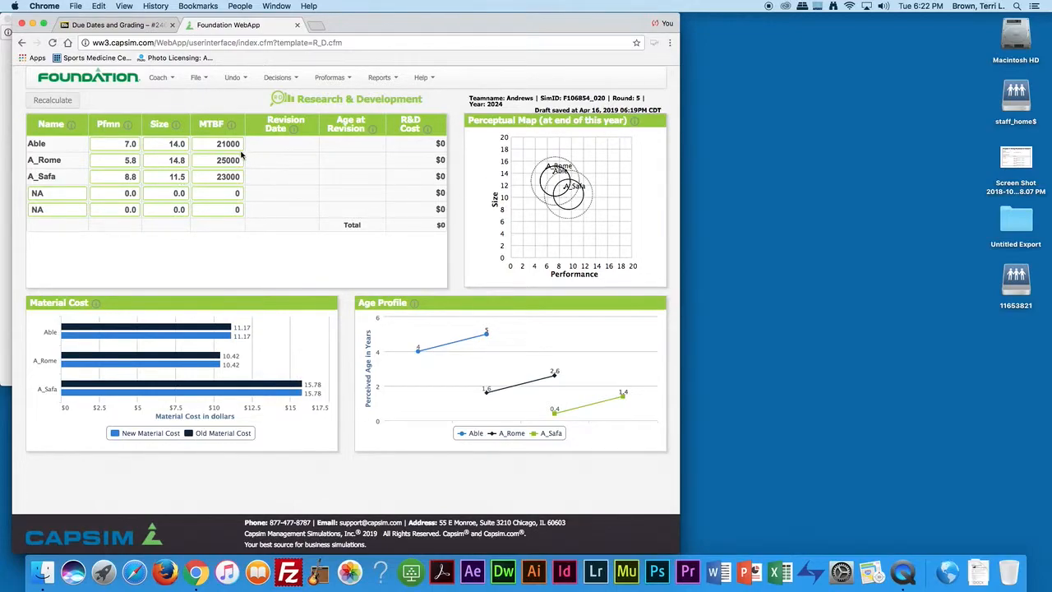
left_click_drag(206, 144, 258, 148)
type("16000")
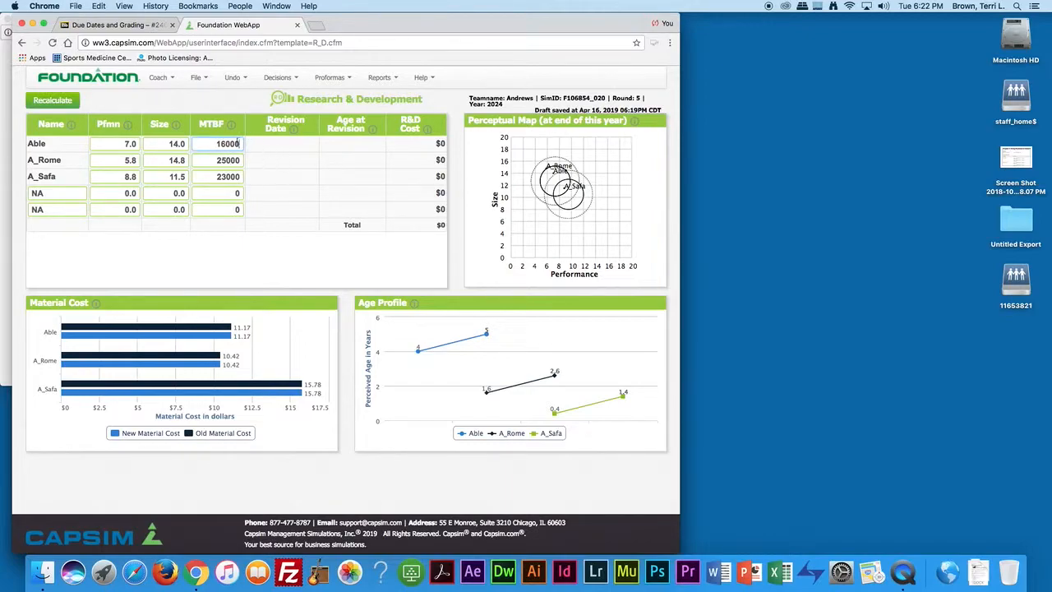
left_click(69, 101)
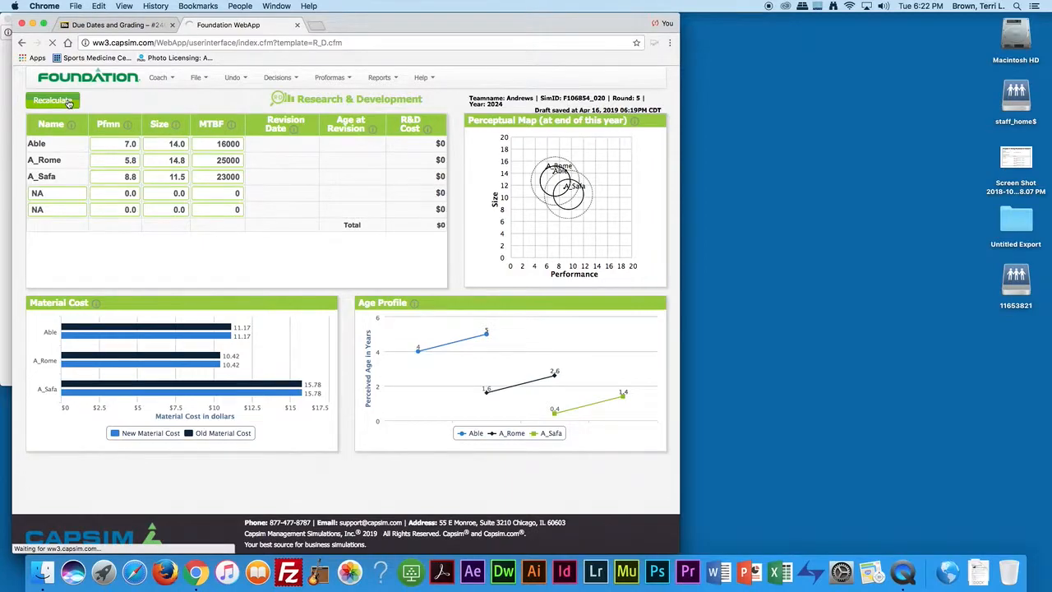
Set the MTBF of A_Rome to 16000 and of A_Safa to 20000, recalculating after each change.
left_click_drag(210, 161, 275, 169)
type("16000")
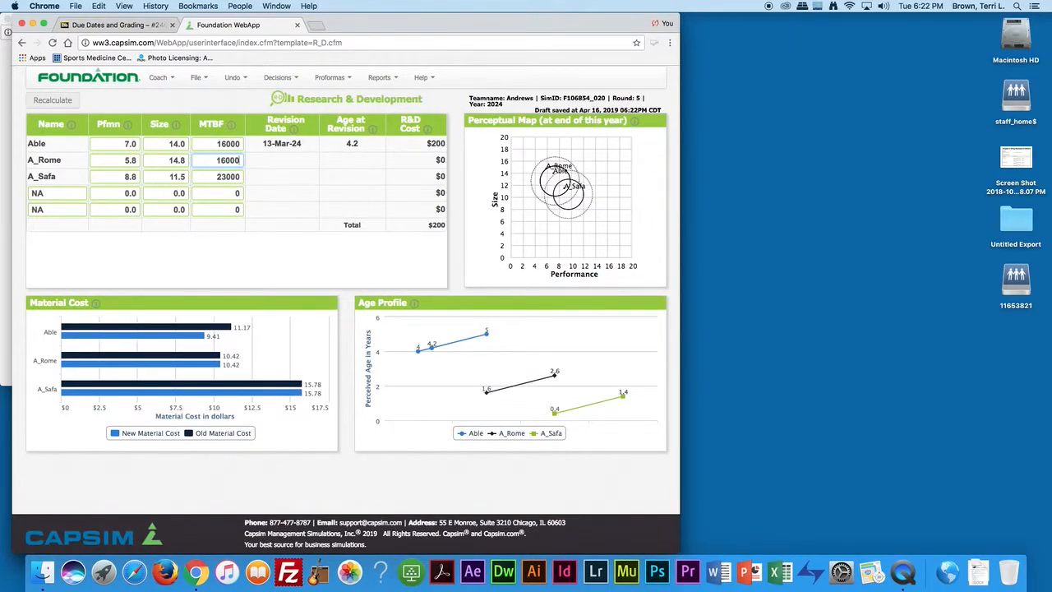
left_click(58, 100)
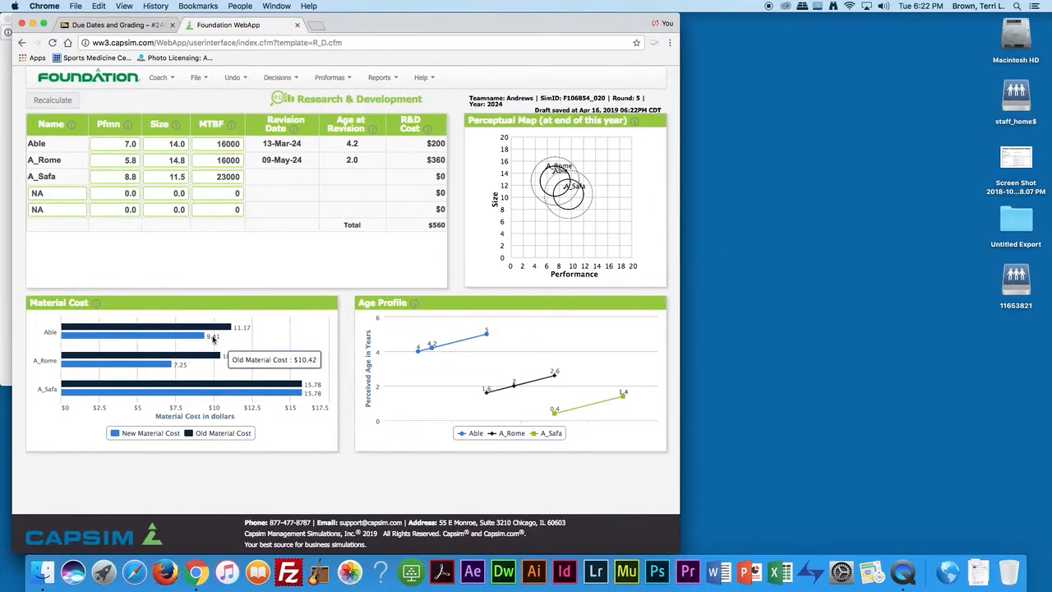
left_click_drag(211, 176, 269, 178)
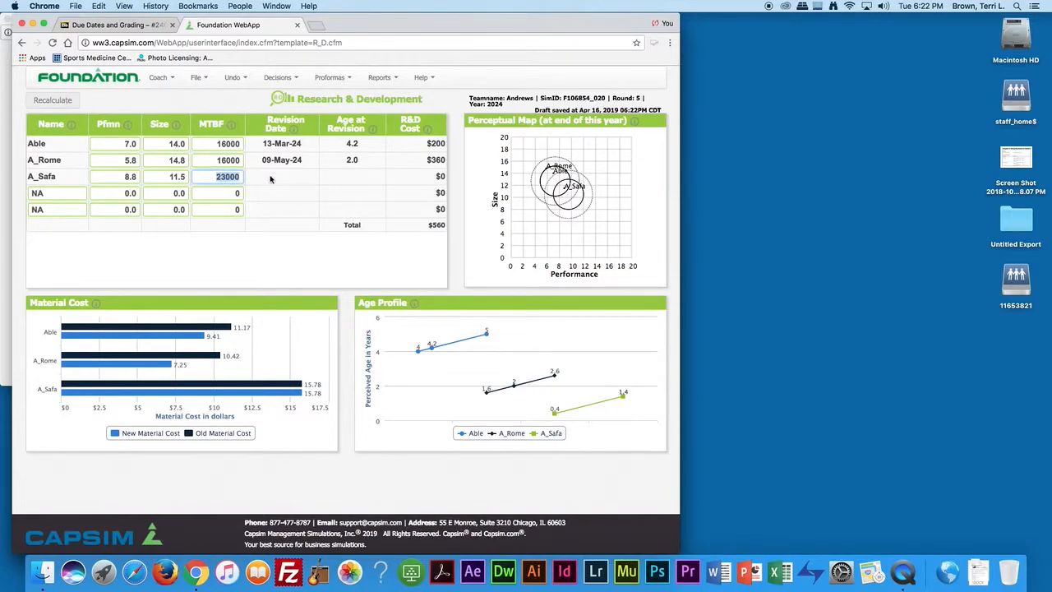
type("2000")
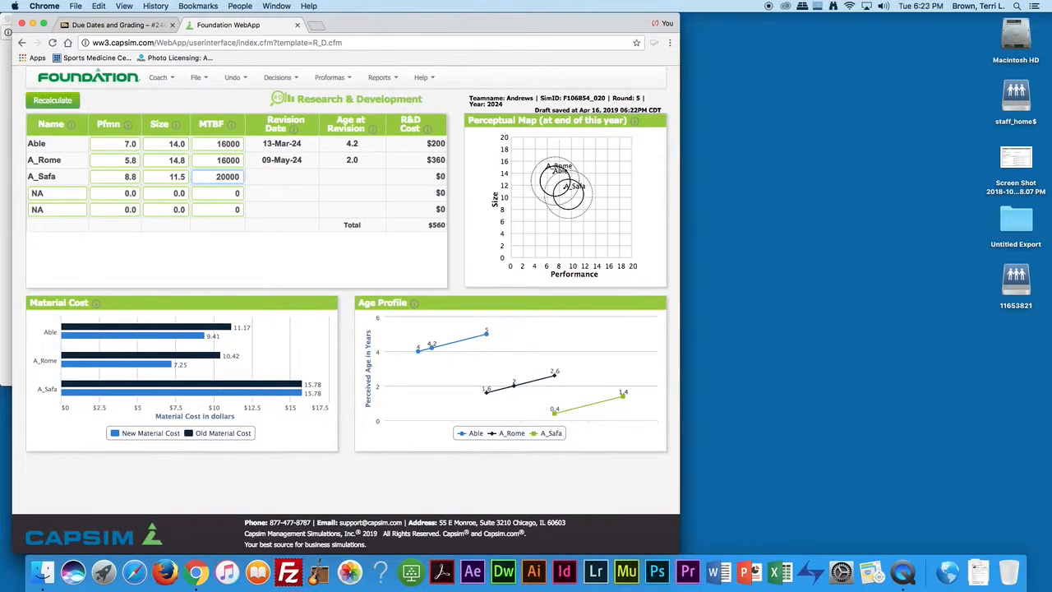
left_click(65, 102)
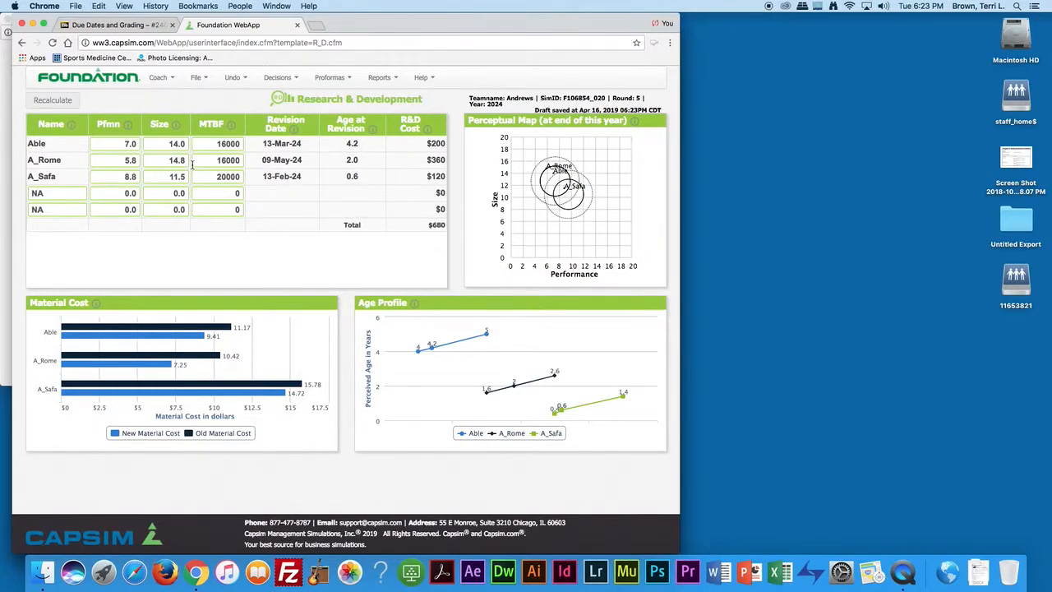
Set Able's size to 13.0 and recalculate the R&D decisions.
left_click_drag(165, 145, 195, 147)
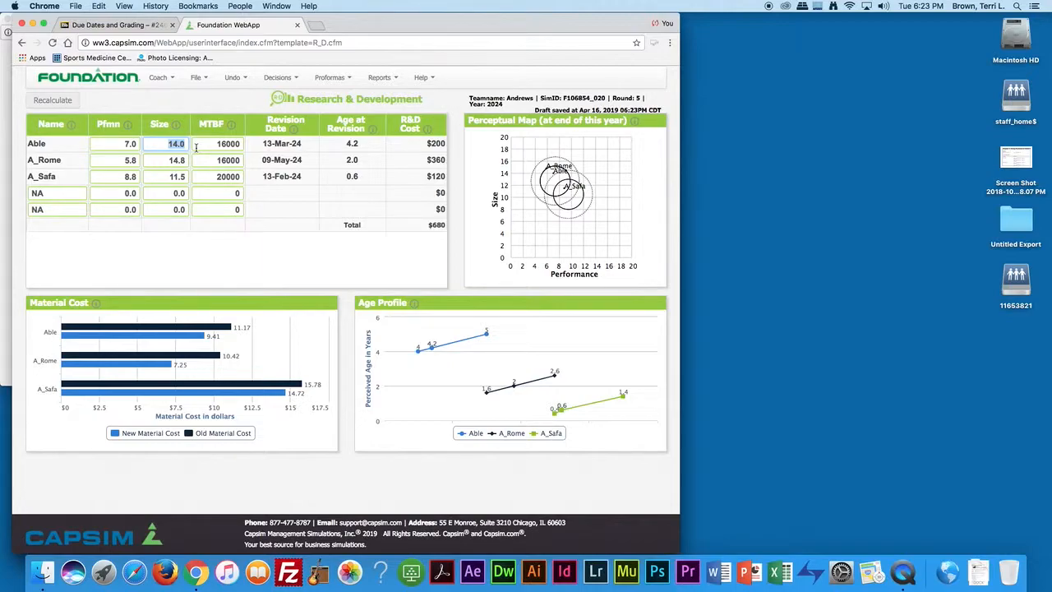
type("16")
key("BackSpace")
key("BackSpace")
type("1300")
left_click(61, 105)
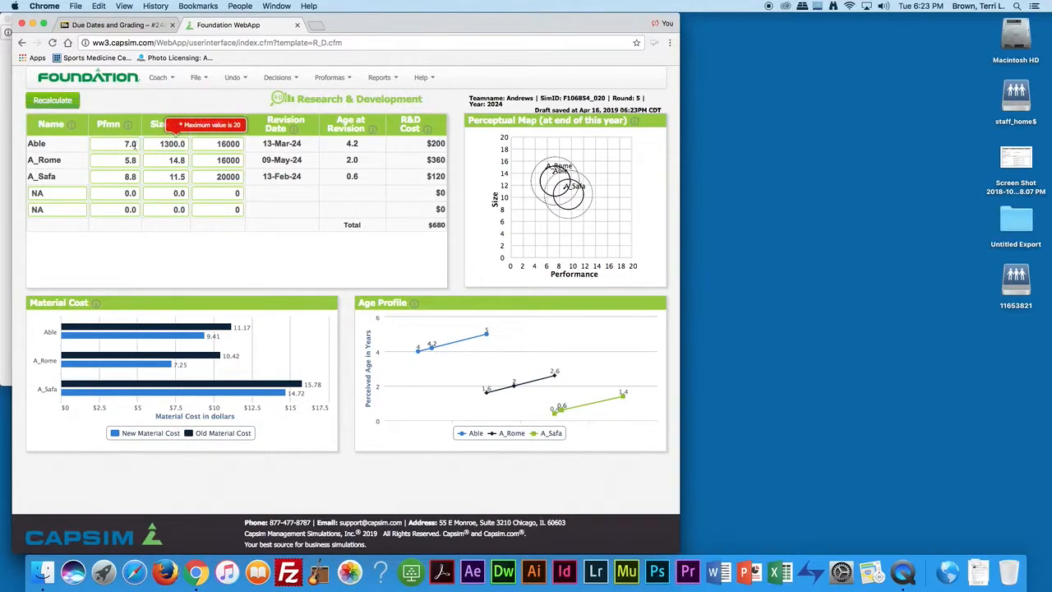
left_click(178, 144)
key("BackSpace")
key("BackSpace")
left_click(71, 103)
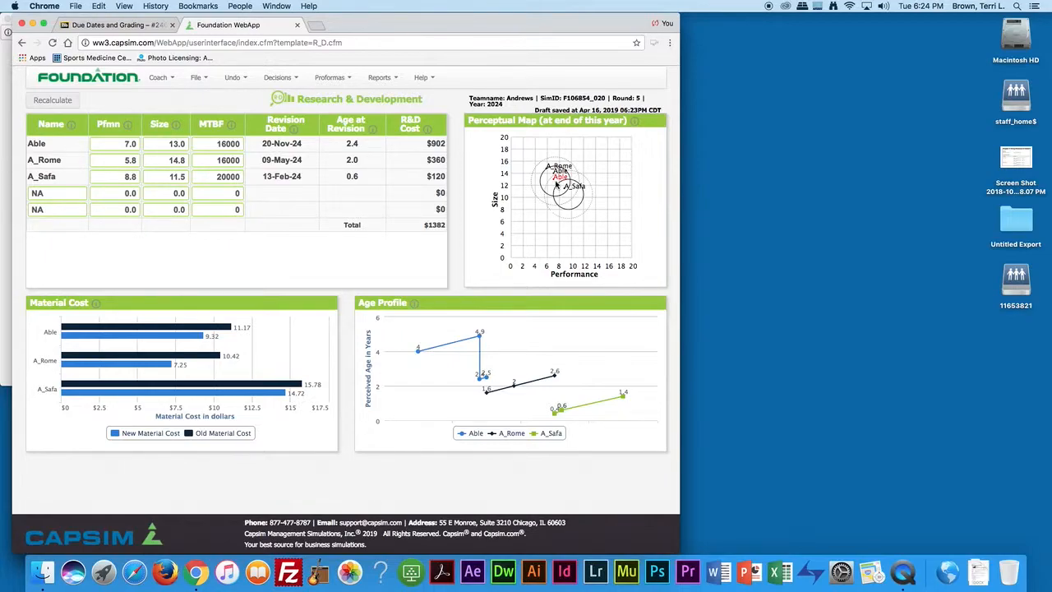
Try a size of 15.0 for Able with a recalculation, and restore the size to 13.0.
left_click(170, 144)
left_click_drag(174, 144, 229, 157)
type("15.0")
left_click(66, 102)
double_click(175, 144)
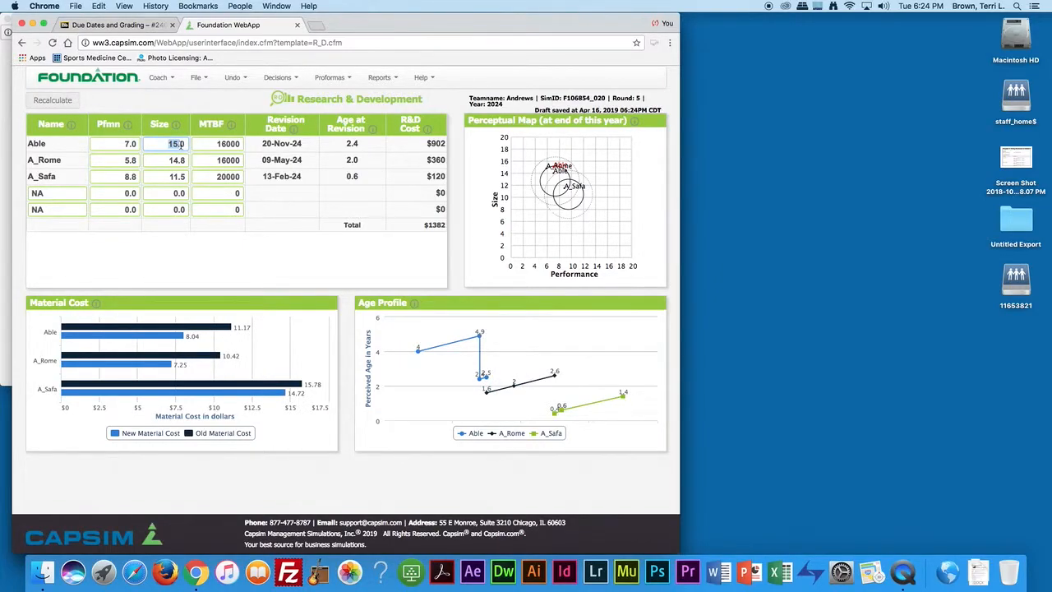
type("10")
left_click(52, 104)
Set A_Safa's size to 10.0 and recalculate the R&D decisions.
left_click_drag(170, 175, 201, 176)
type("10")
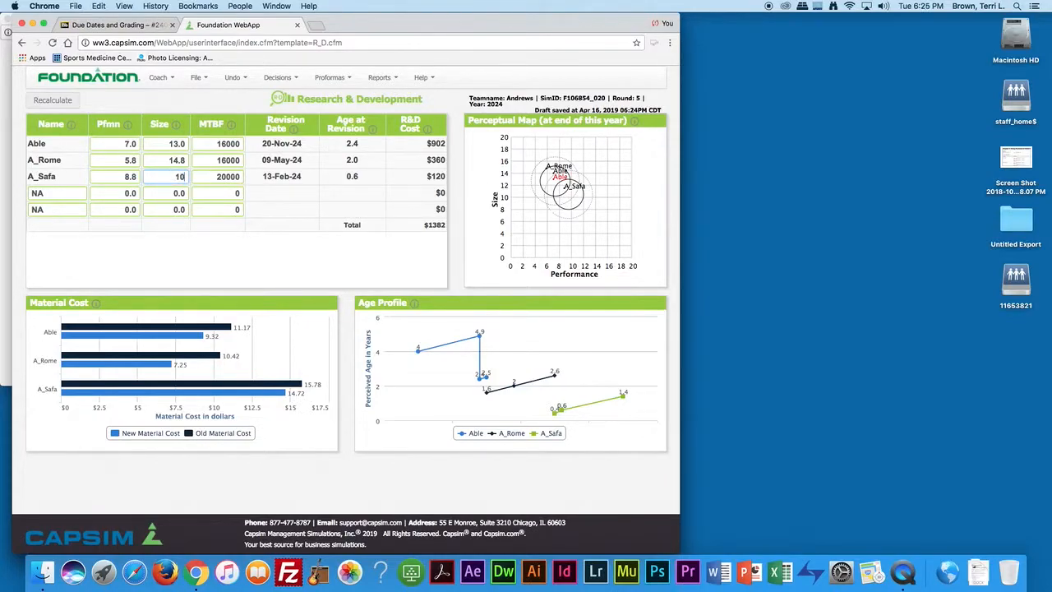
left_click(53, 103)
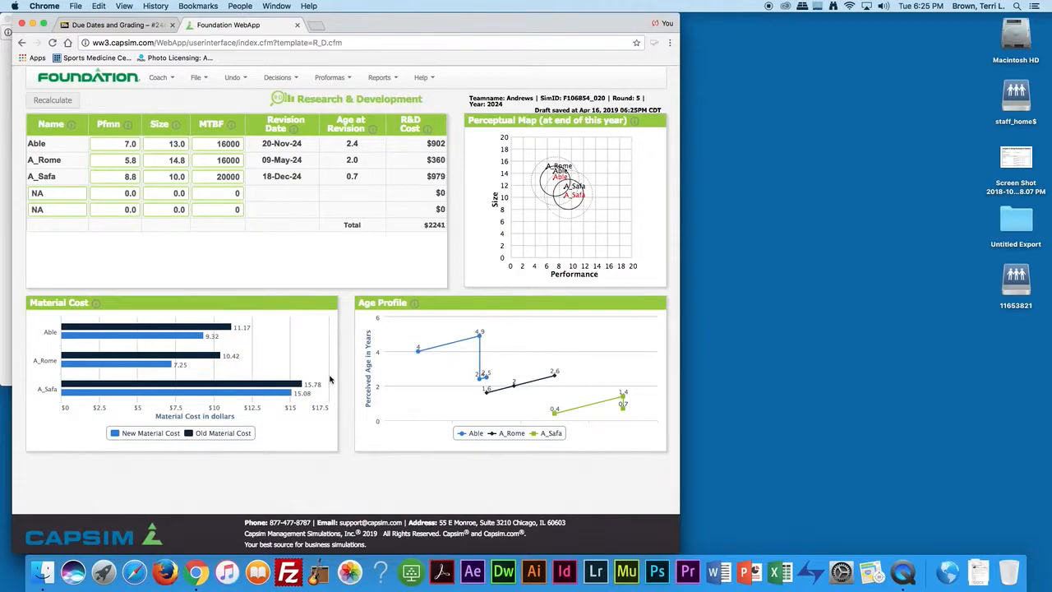
Open the Marketing decisions and set Able's price to 35.00.
left_click(278, 77)
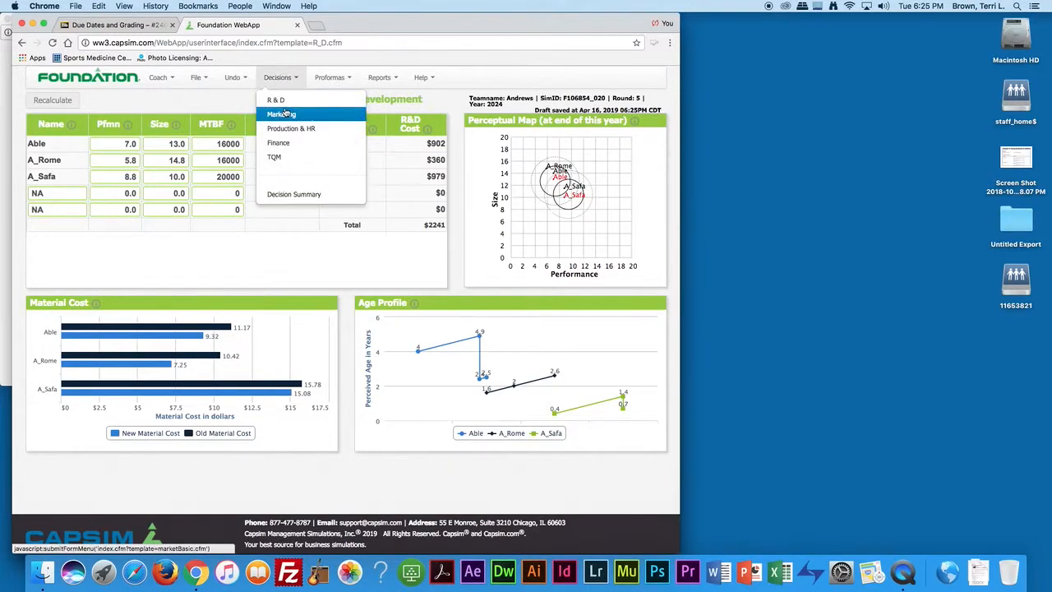
left_click(281, 113)
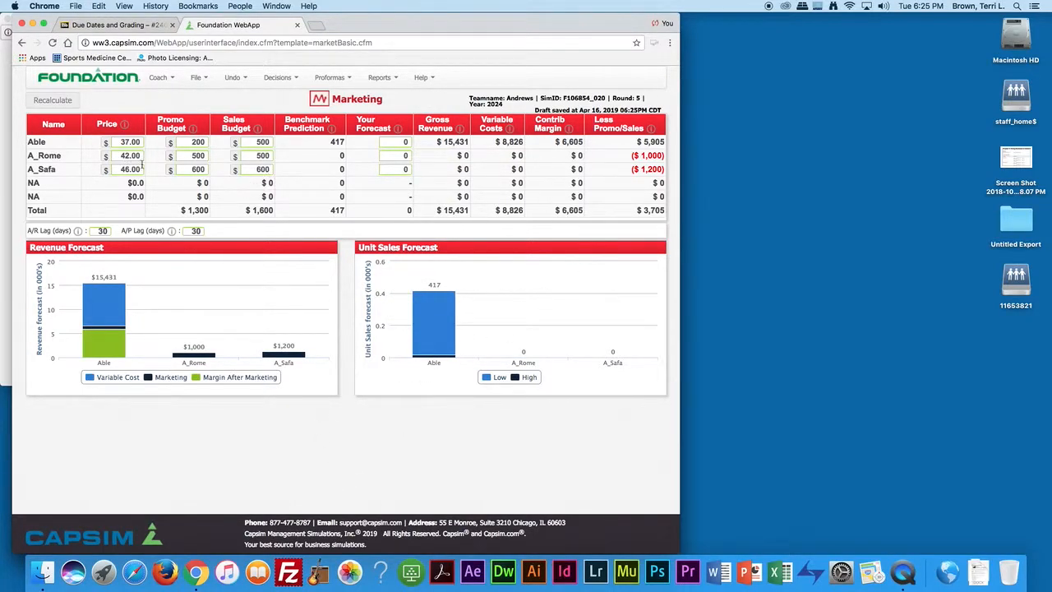
left_click(118, 141)
type("35")
left_click(125, 155)
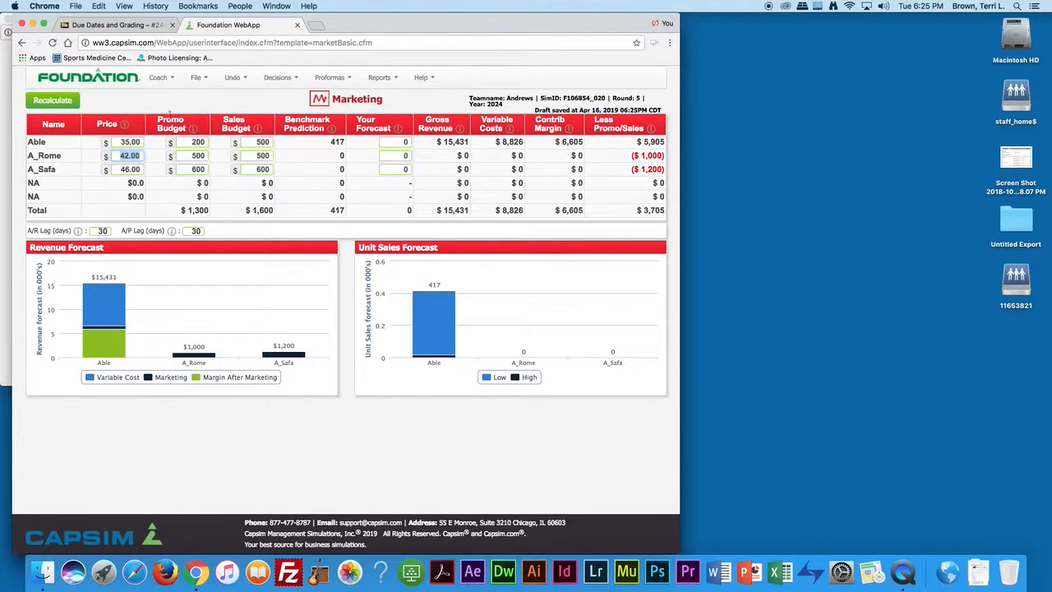
Revisit the R&D decisions, return to the Marketing decisions and set A_Rome's price to 31.00.
left_click(276, 78)
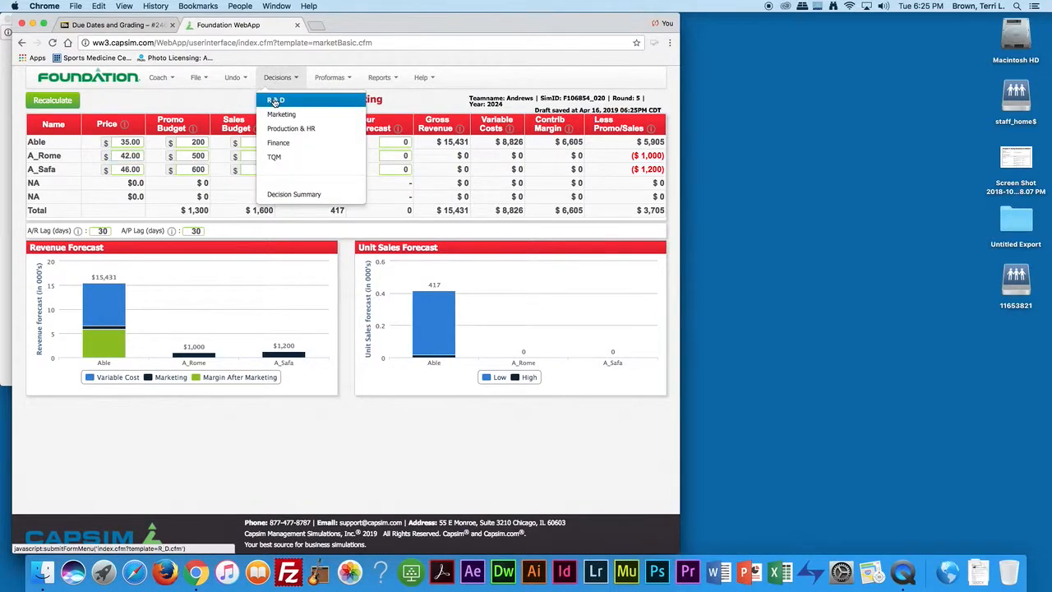
left_click(275, 100)
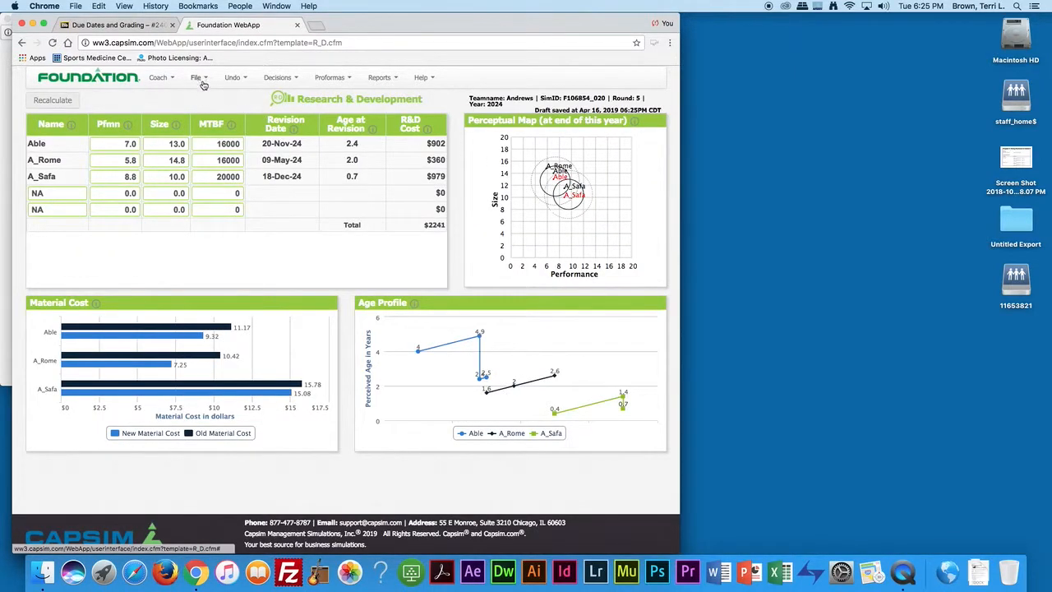
left_click(277, 78)
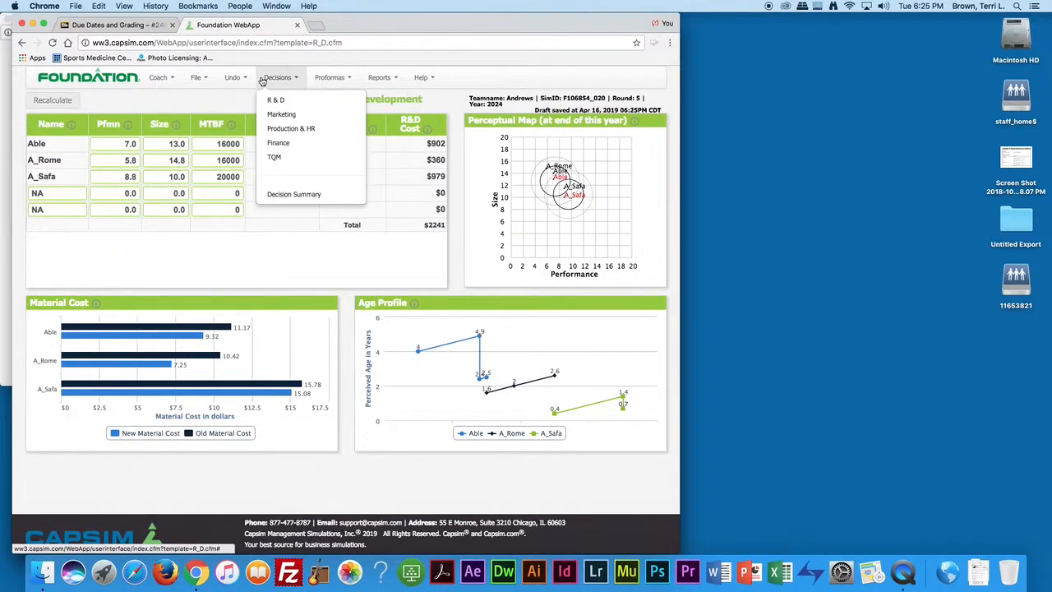
left_click(281, 114)
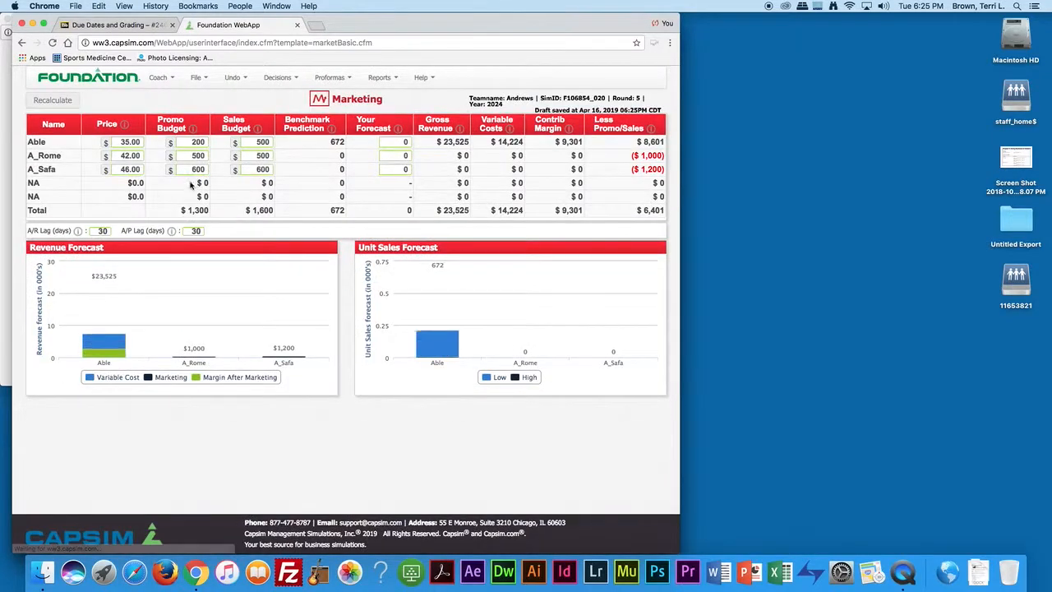
left_click_drag(118, 155, 181, 159)
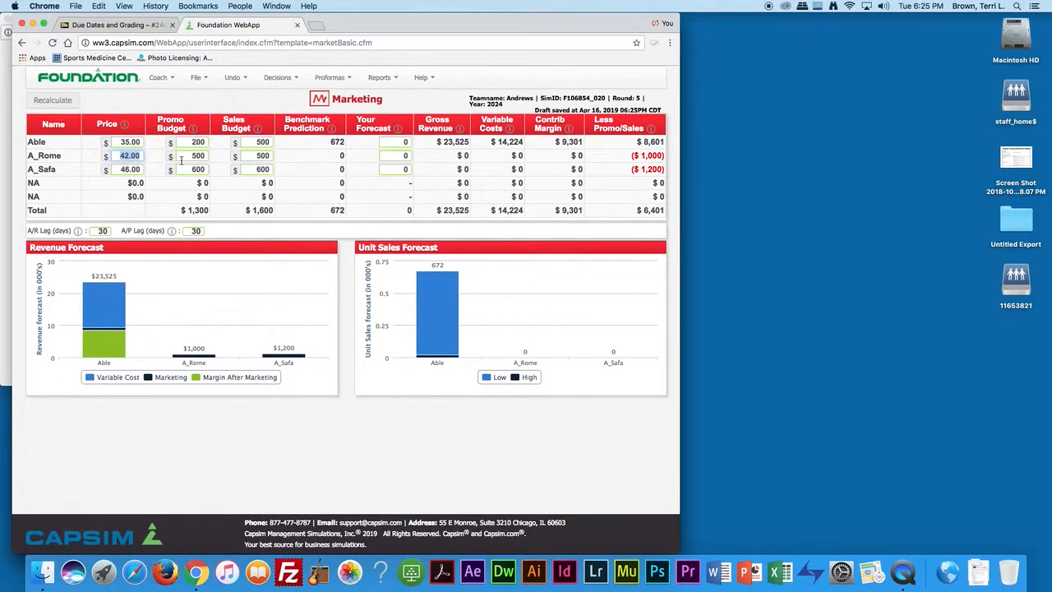
type("31")
left_click(188, 155)
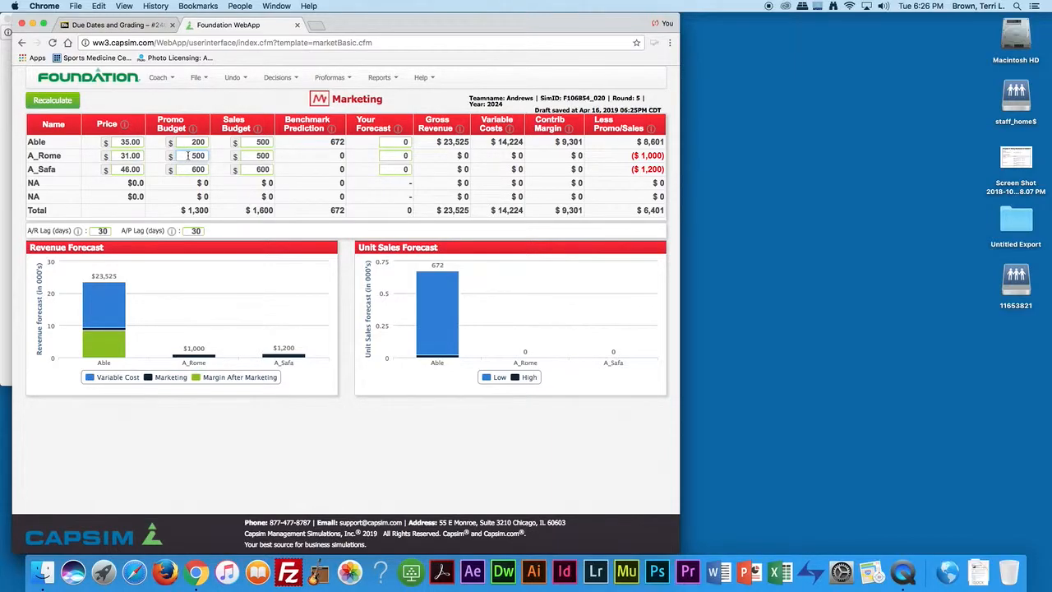
Set the promo budgets of Able, A_Rome and A_Safa to 1500 each and recalculate.
double_click(192, 142)
left_click(190, 143)
left_click_drag(190, 142, 219, 147)
type("1500")
mouse_move(195, 132)
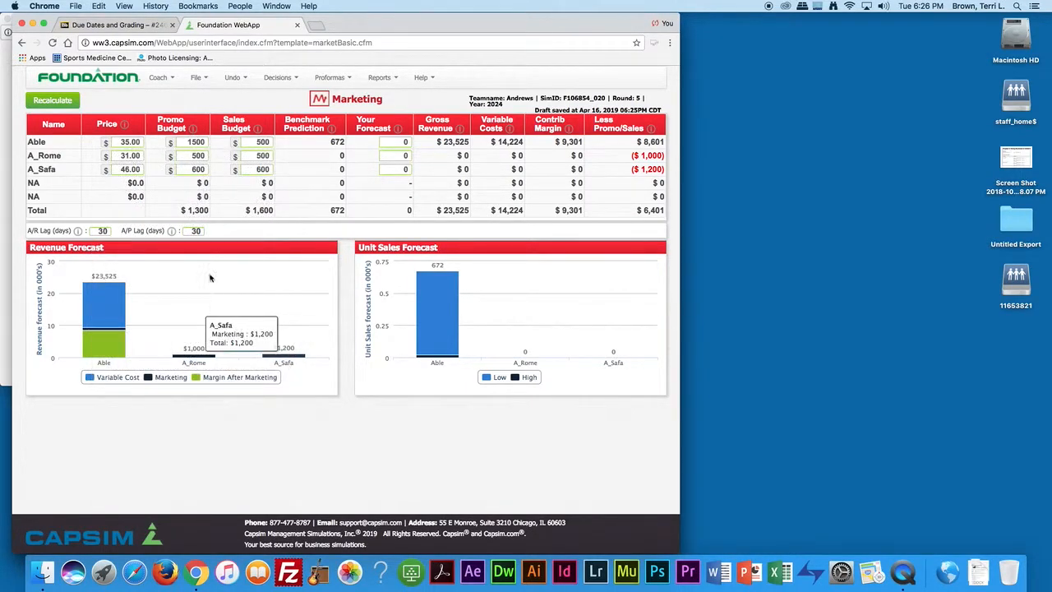
left_click_drag(188, 155, 221, 170)
type("15001500")
left_click(62, 106)
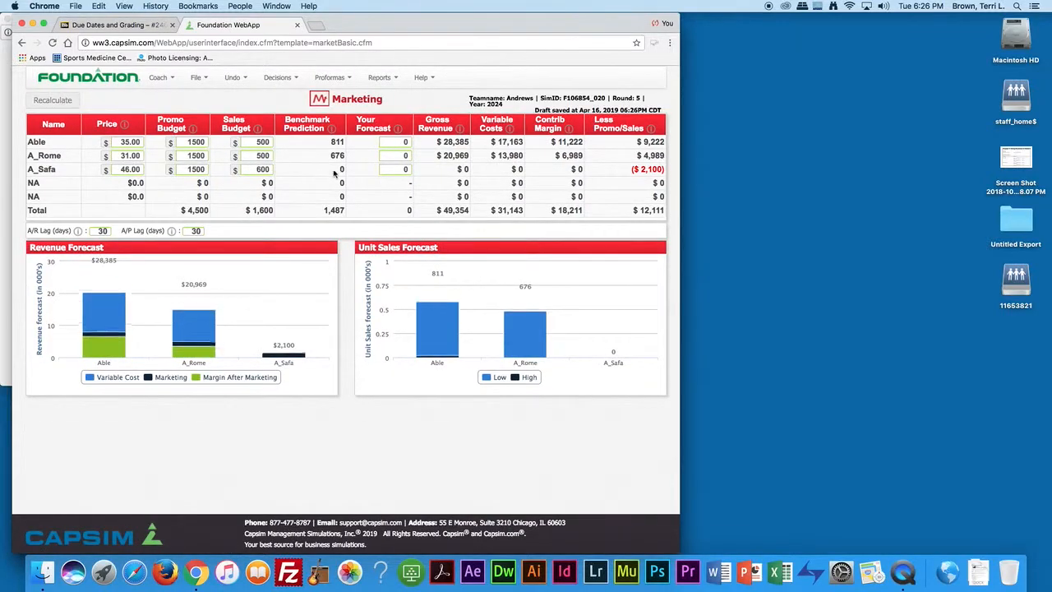
Read the help text explaining how the sales budget affects accessibility, and close it.
left_click(402, 143)
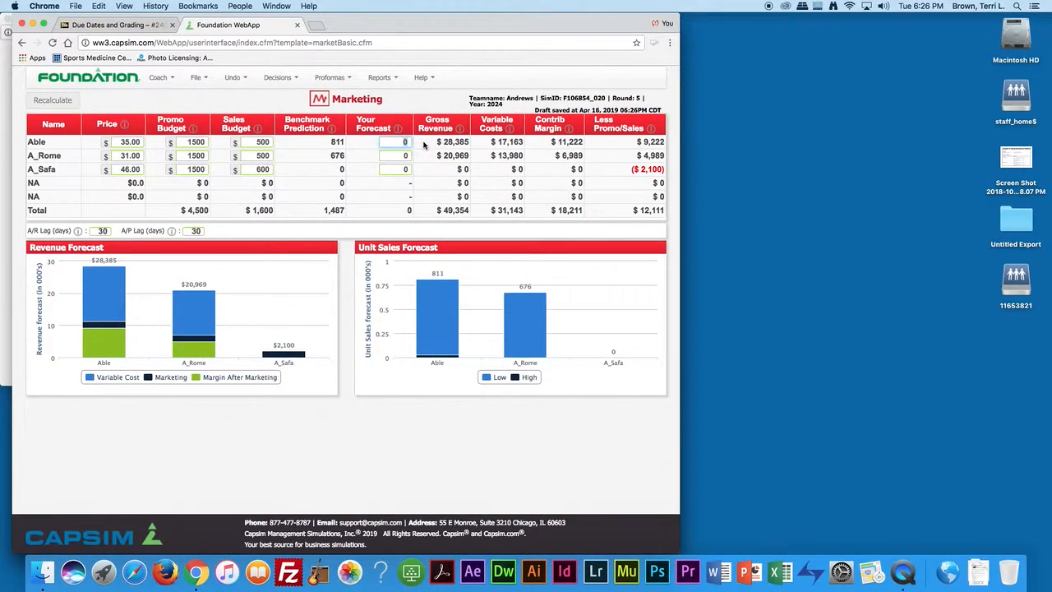
left_click(257, 132)
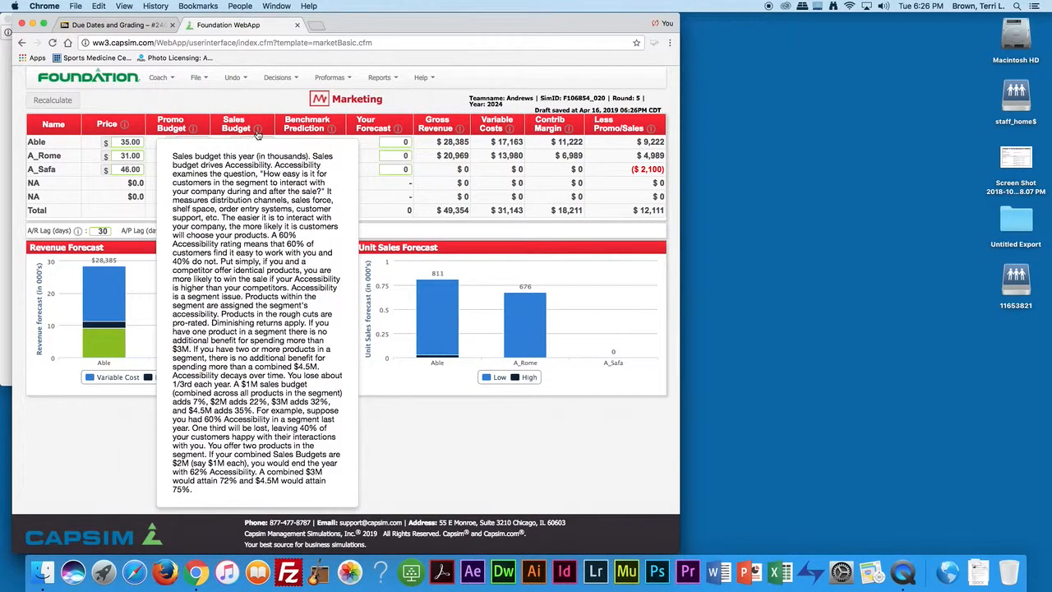
left_click(257, 133)
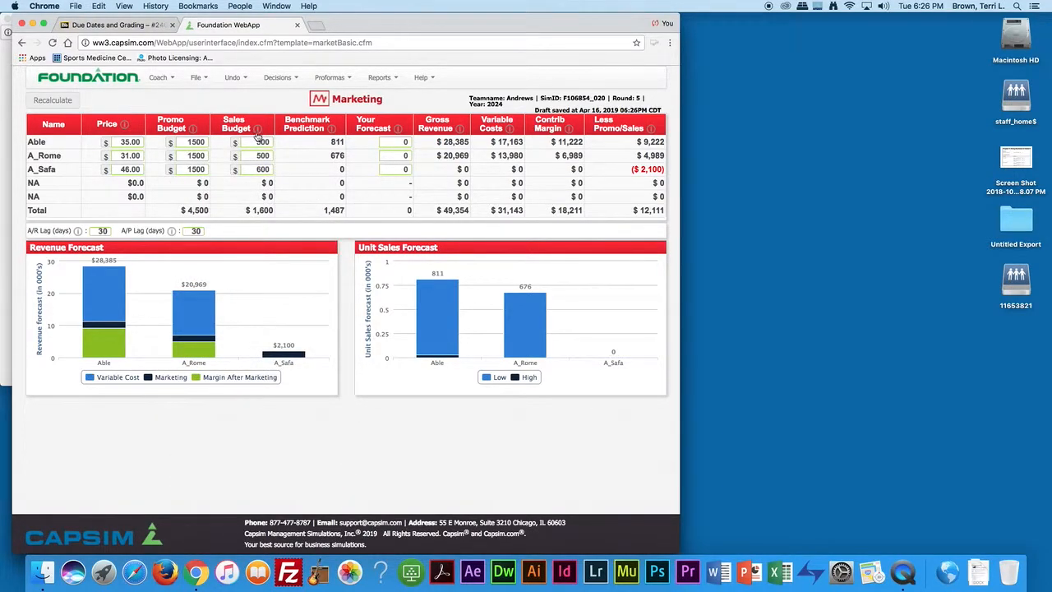
left_click(257, 133)
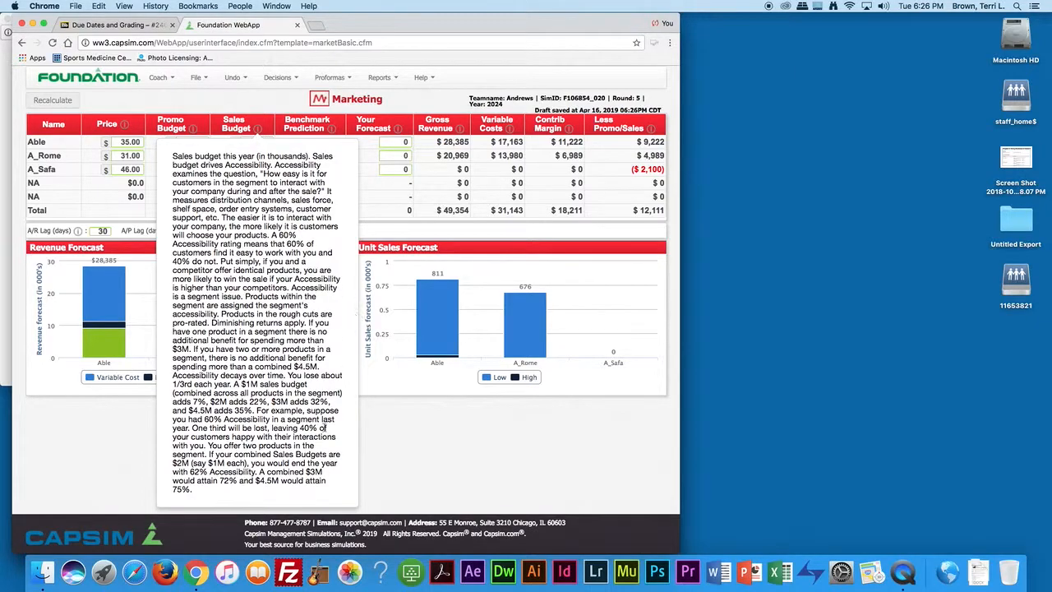
left_click(378, 469)
Set the sales budgets of Able, A_Rome and A_Safa to 1000 each and recalculate.
left_click(253, 141)
type("1000")
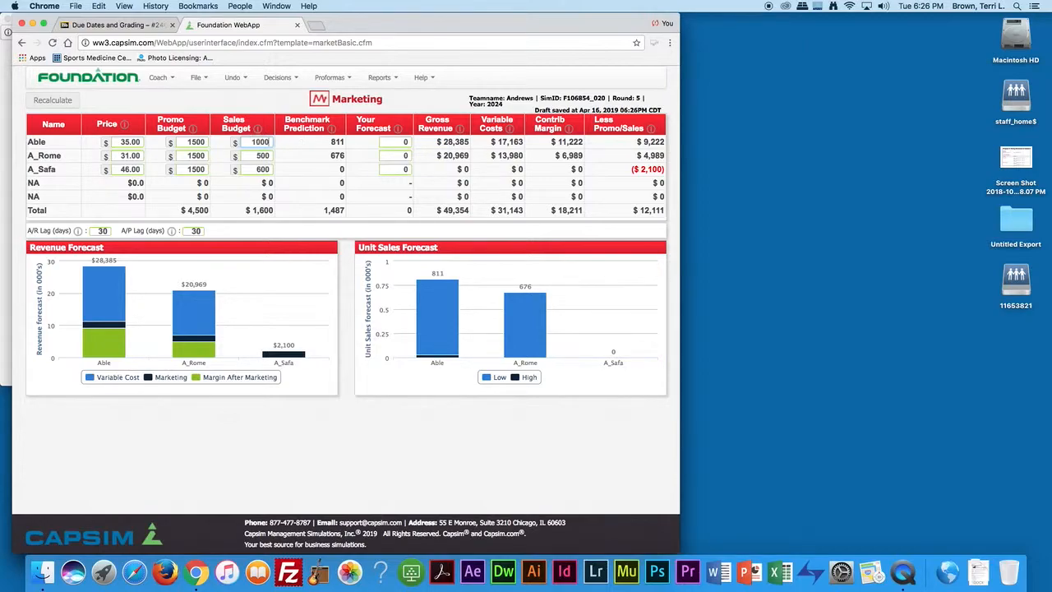
left_click(260, 154)
type("1000")
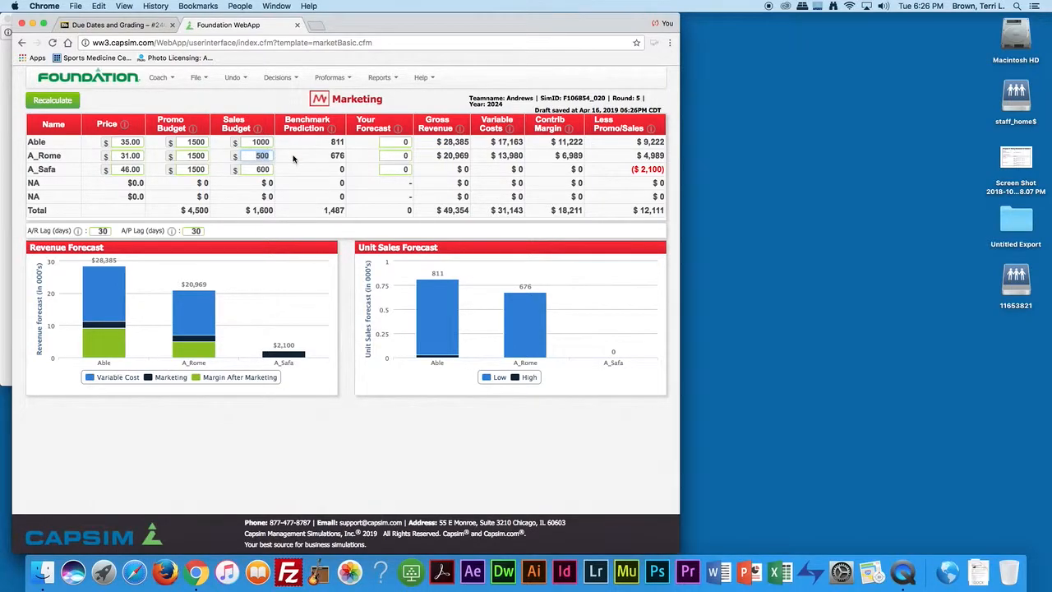
left_click(257, 170)
type("1000")
left_click(41, 101)
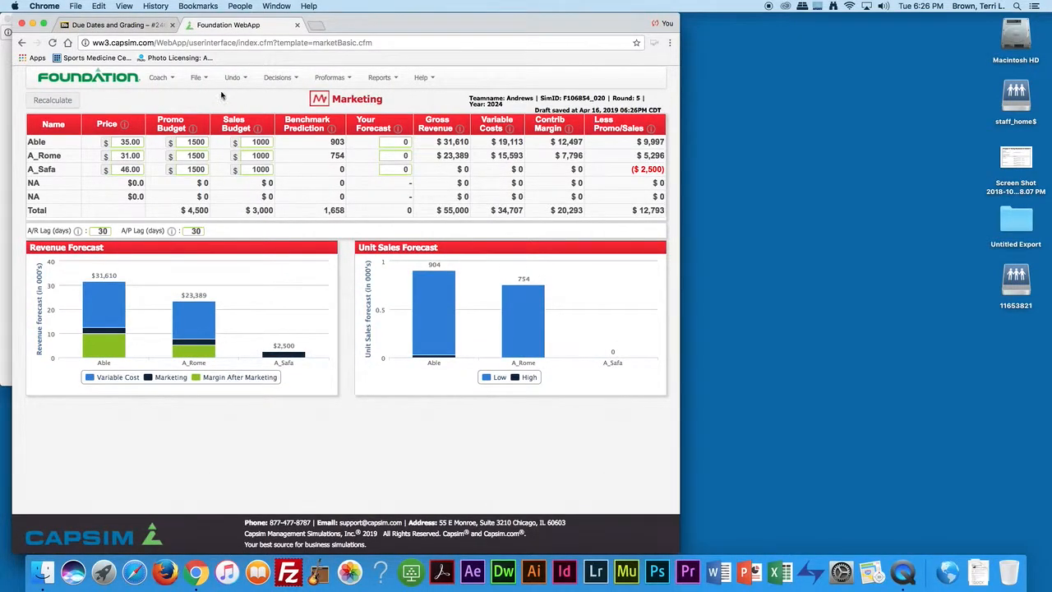
Open the report at its Front Page to check market information, and close it again.
left_click(382, 79)
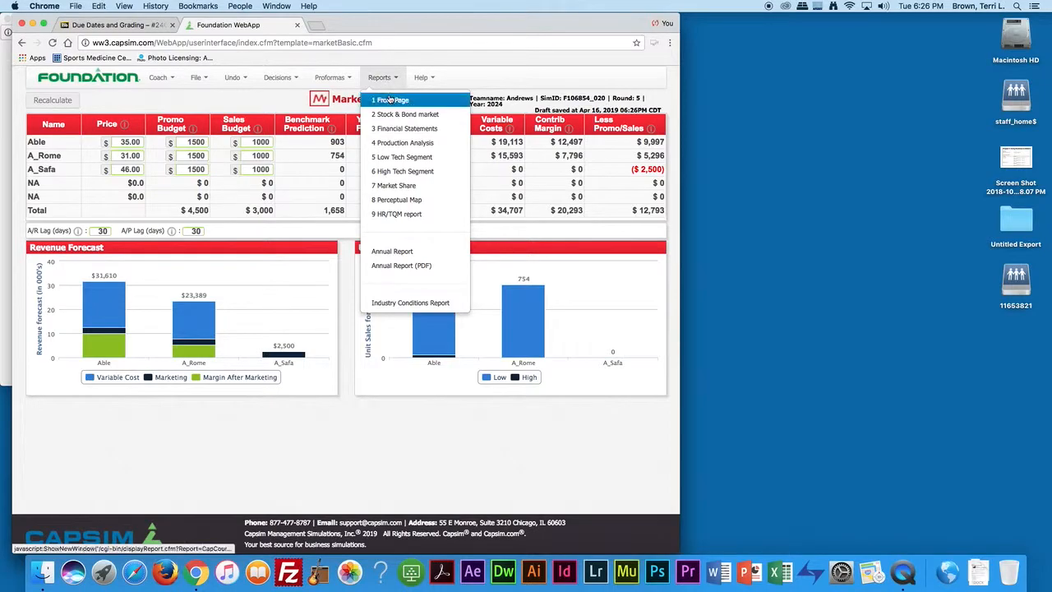
left_click(391, 100)
left_click_drag(484, 64, 487, 242)
left_click(8, 19)
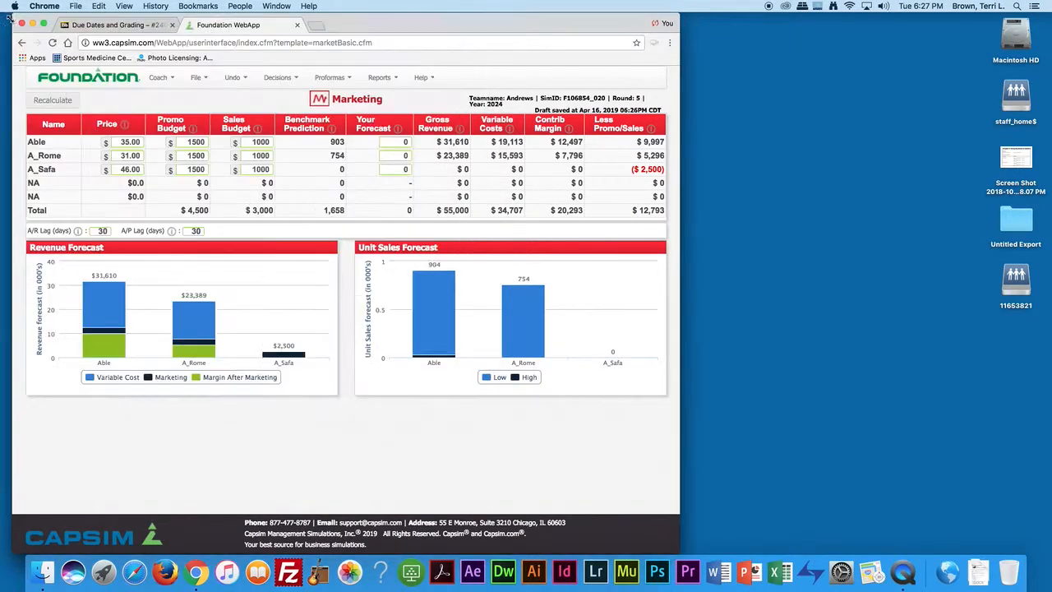
Set A_Safa's price to 40.00 and recalculate the marketing decisions.
left_click_drag(117, 171, 168, 171)
type("40")
left_click(52, 101)
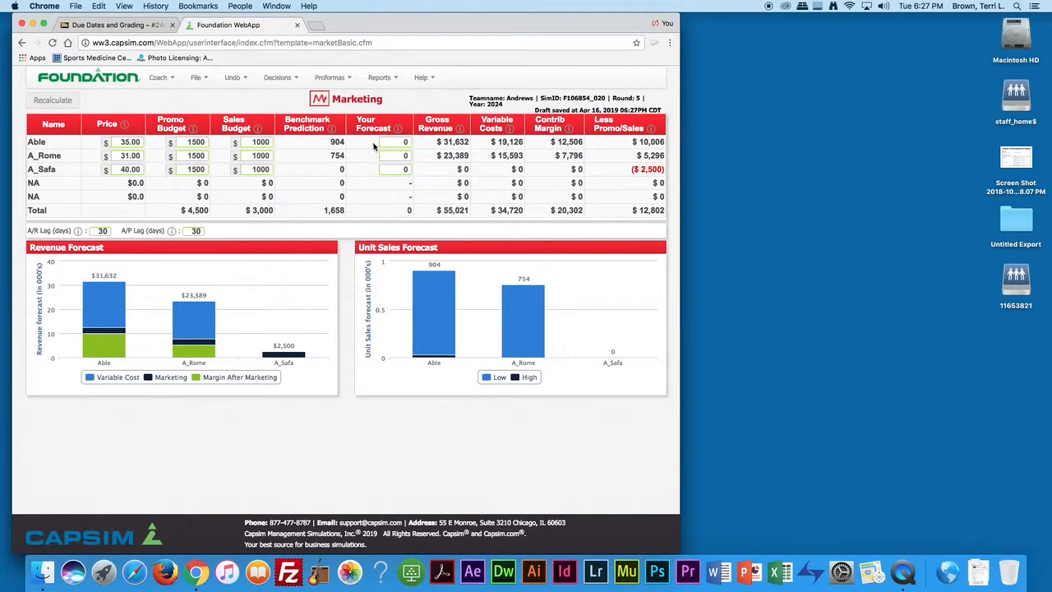
Open the Financial Statements report, examine the production information and top Low Tech products, and return to the Marketing decisions.
left_click(383, 79)
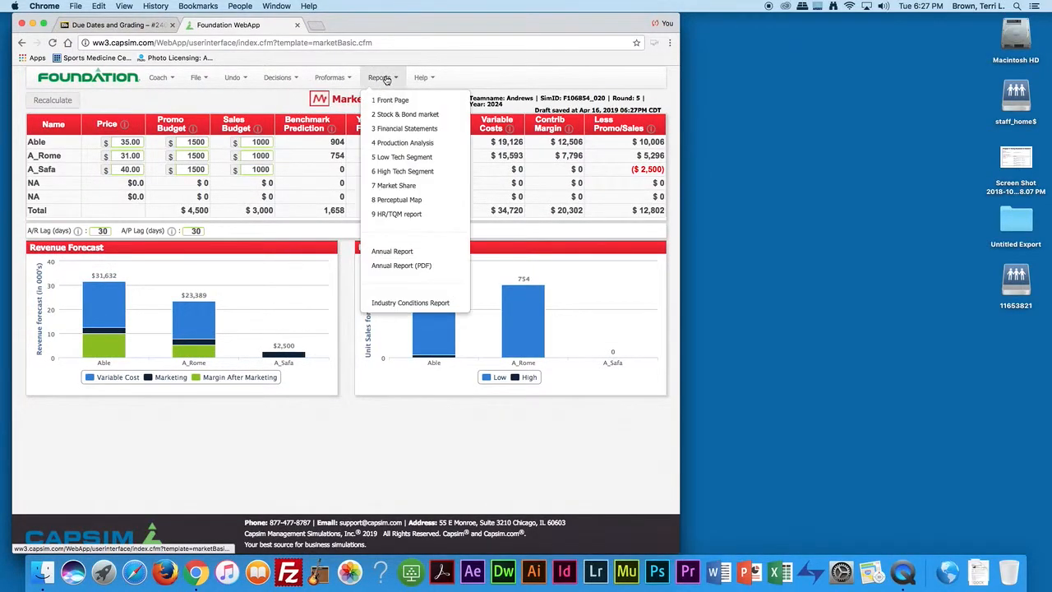
left_click(416, 132)
scroll(366, 177, "down", 10)
scroll(366, 177, "down", 5)
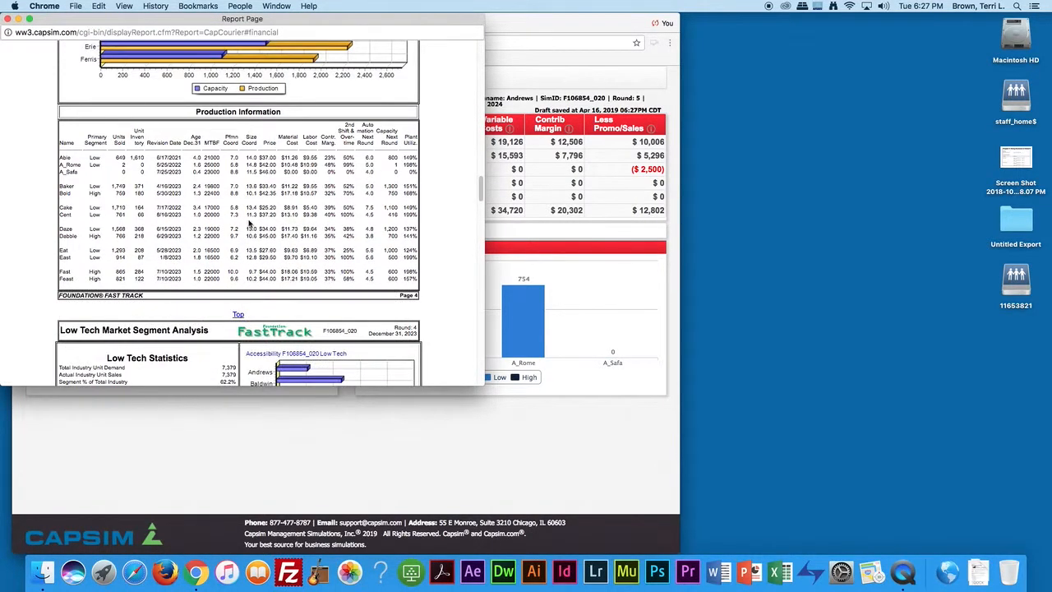
scroll(206, 193, "down", 15)
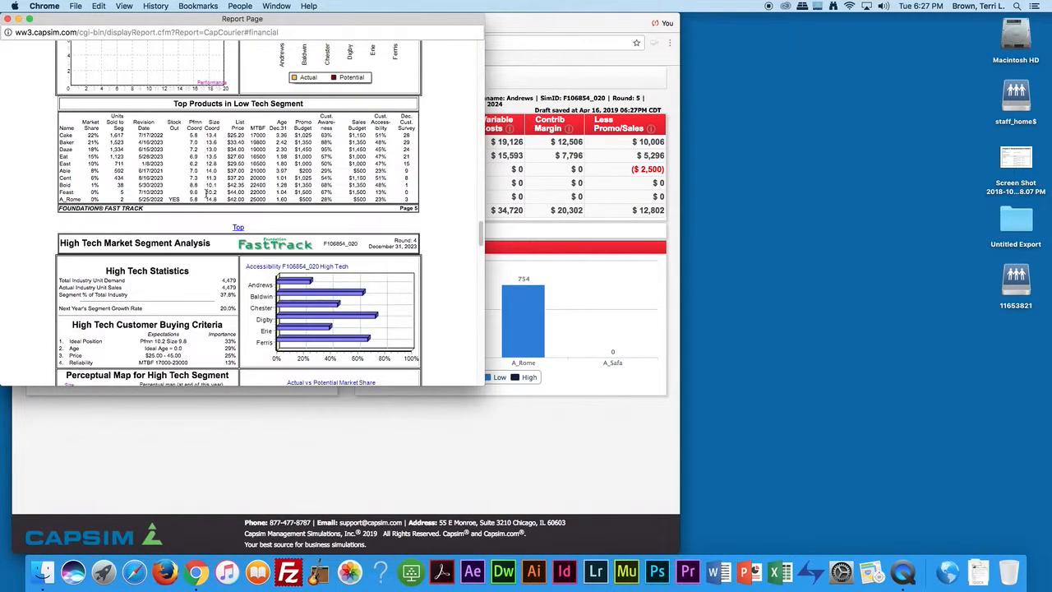
scroll(206, 193, "up", 8)
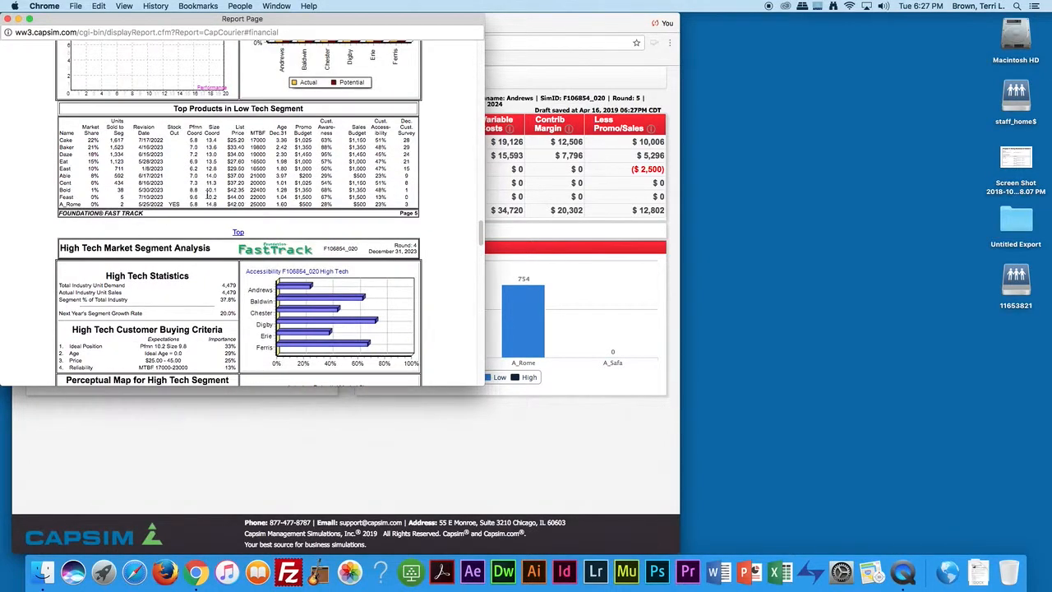
scroll(208, 194, "down", 2)
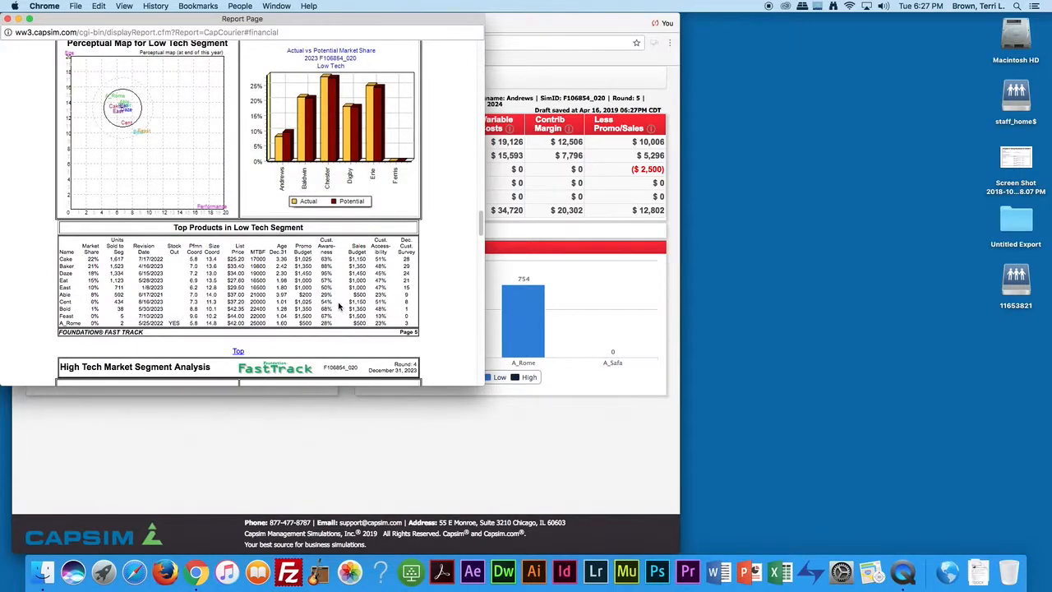
scroll(340, 305, "down", 2)
scroll(340, 306, "up", 10)
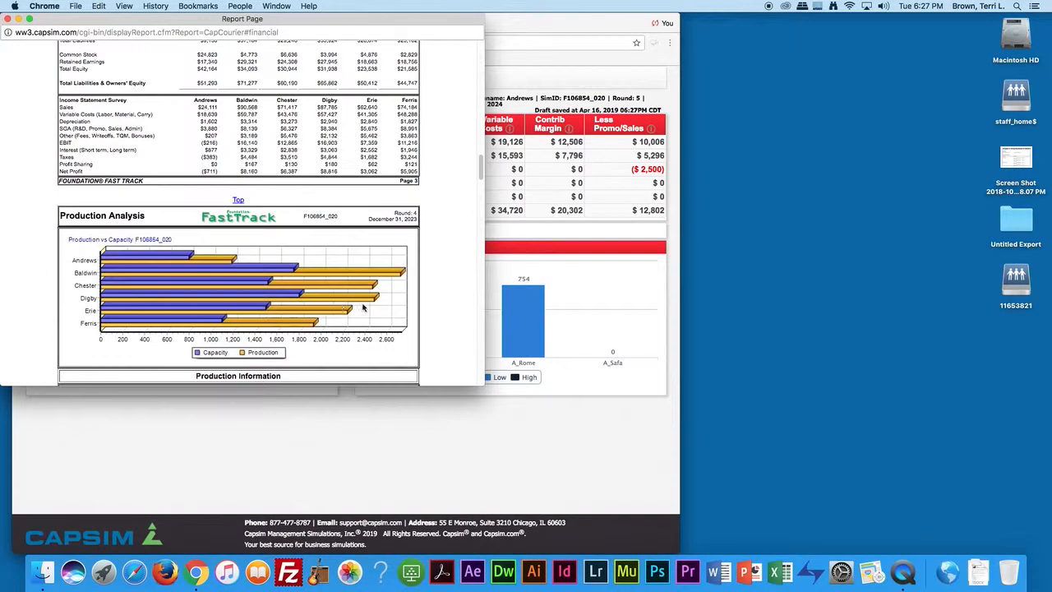
left_click(563, 418)
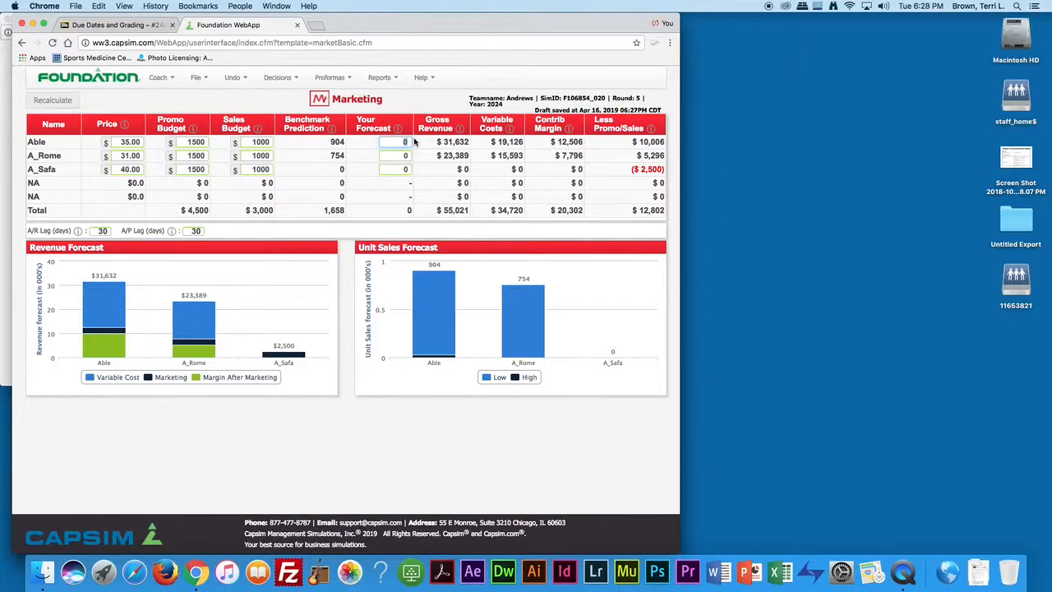
Enter sales forecasts of 800 for Able, 750 for A_Rome and 400 for A_Safa.
type("800")
left_click(393, 155)
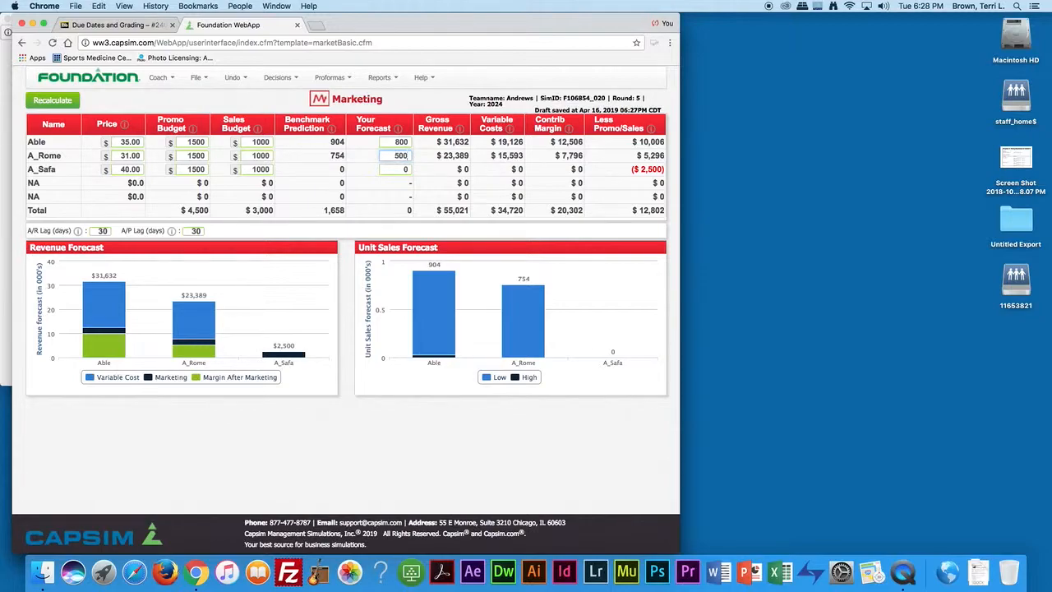
type("7")
left_click(398, 170)
type("400")
Open the Front Page report, examine the units sold of the top High Tech products, and return to the Marketing decisions.
left_click(379, 79)
left_click(386, 99)
scroll(358, 186, "down", 10)
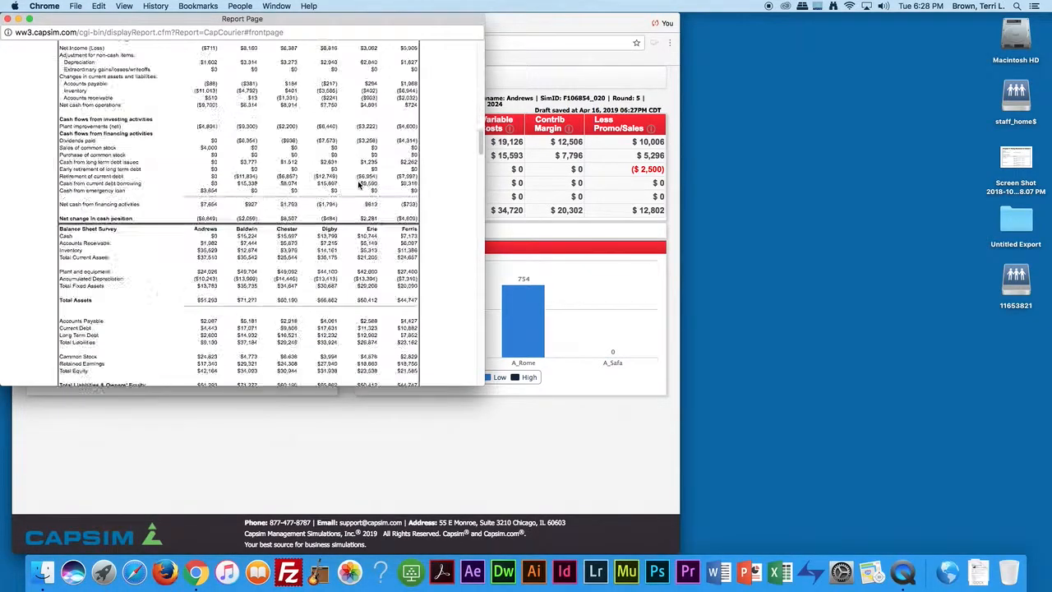
scroll(359, 186, "down", 20)
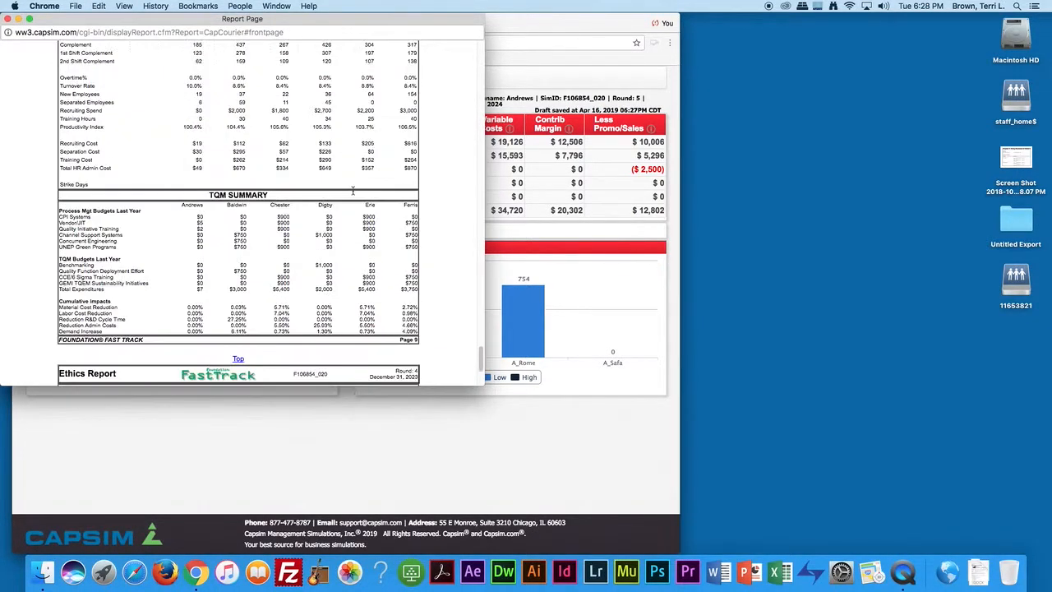
scroll(354, 194, "down", 5)
scroll(353, 194, "up", 15)
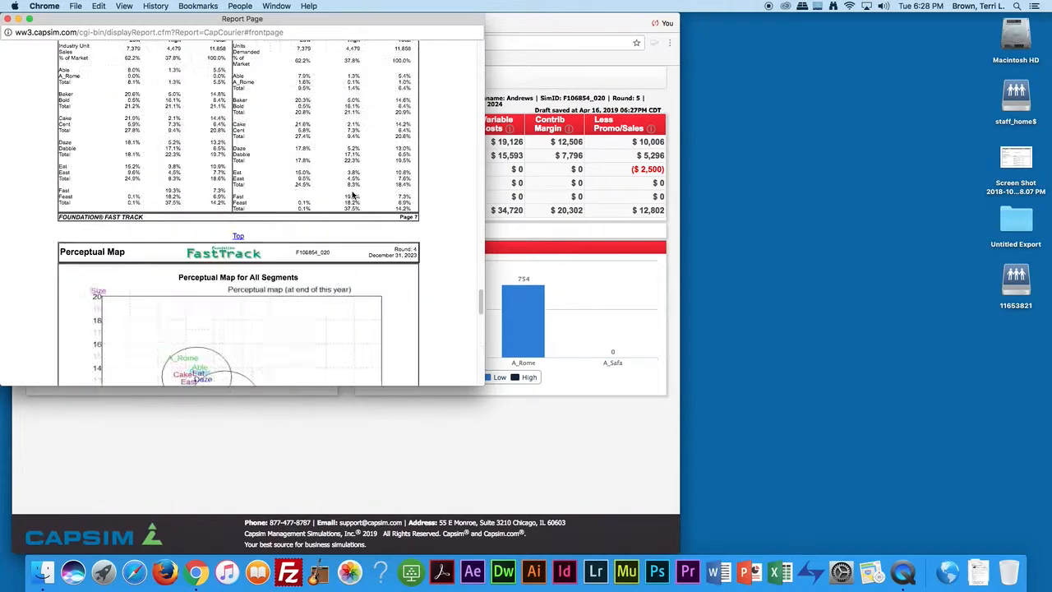
scroll(353, 194, "up", 5)
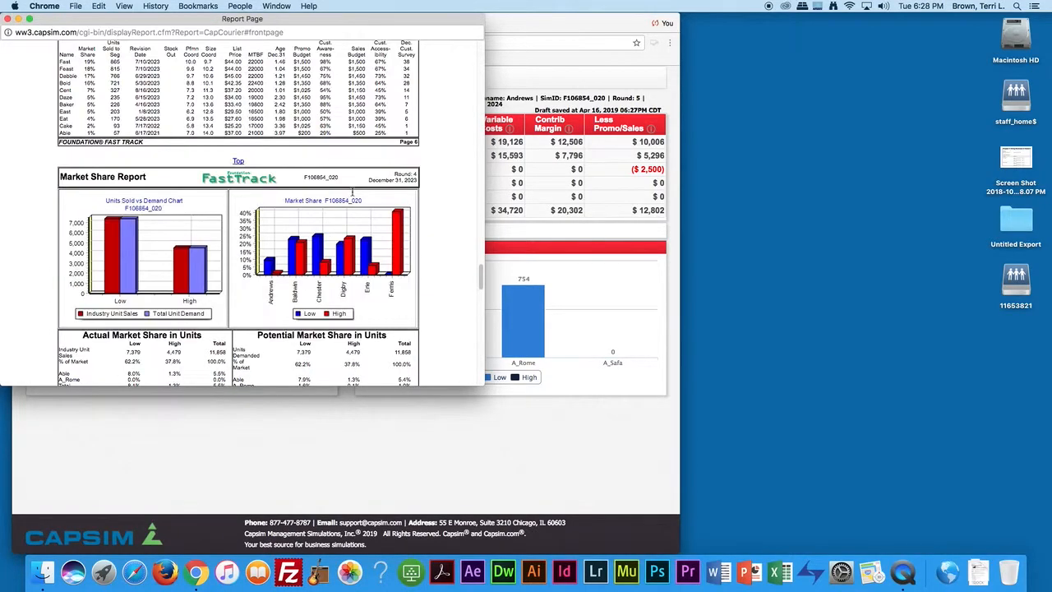
scroll(351, 193, "up", 8)
scroll(352, 194, "down", 5)
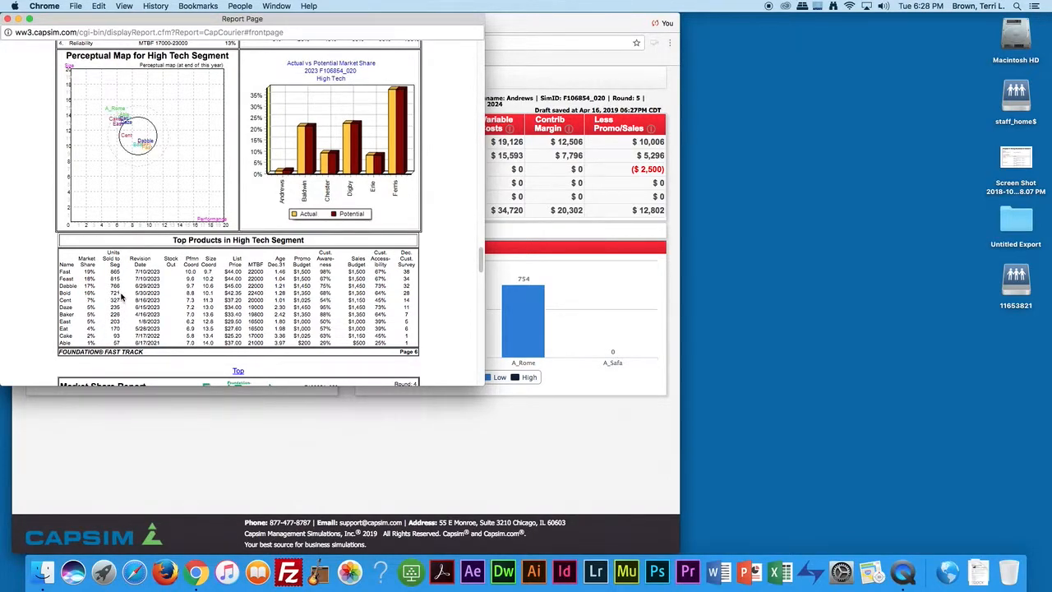
left_click(588, 442)
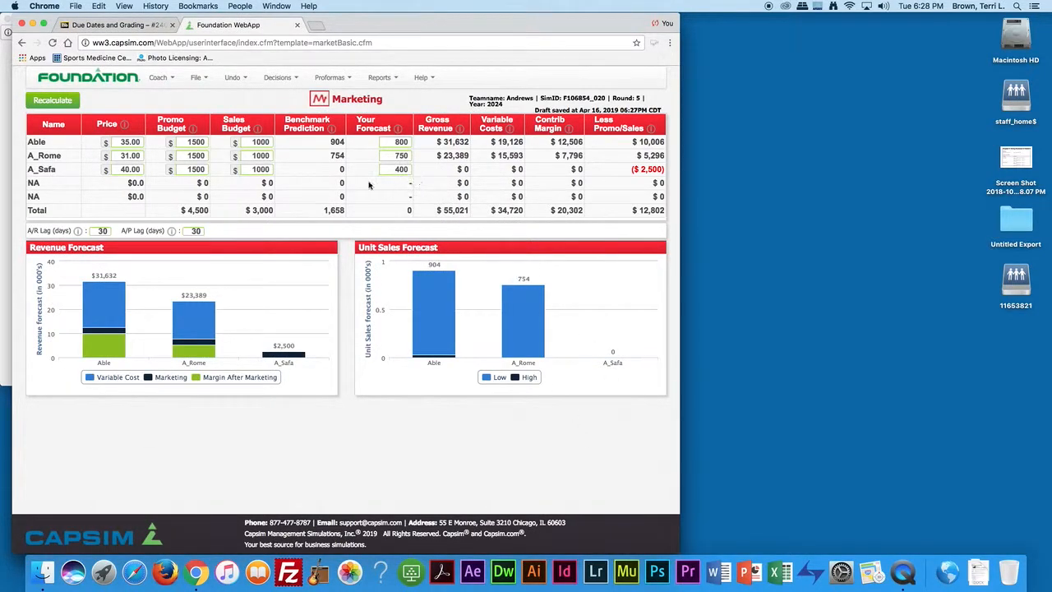
Check the Production & HR decisions and return to the Marketing decisions to examine the updated revenue and margin projections.
left_click(286, 78)
left_click(288, 136)
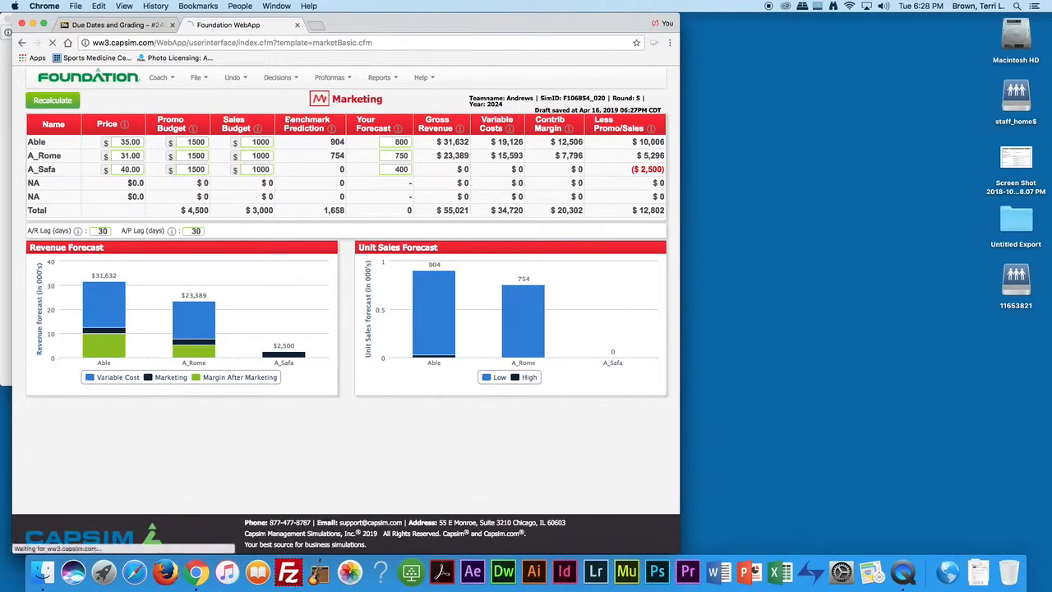
left_click(282, 80)
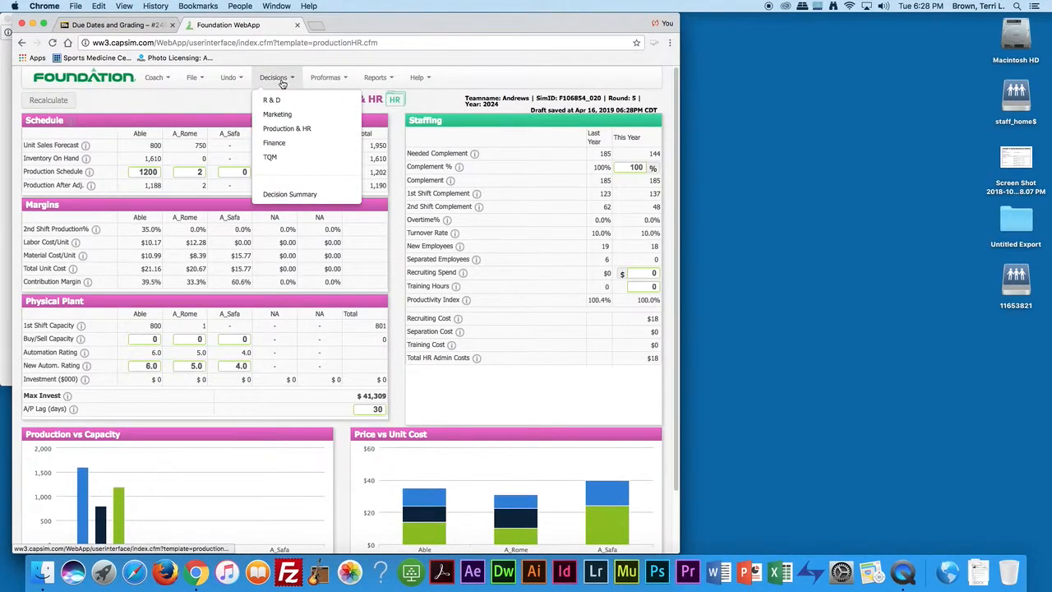
left_click(282, 115)
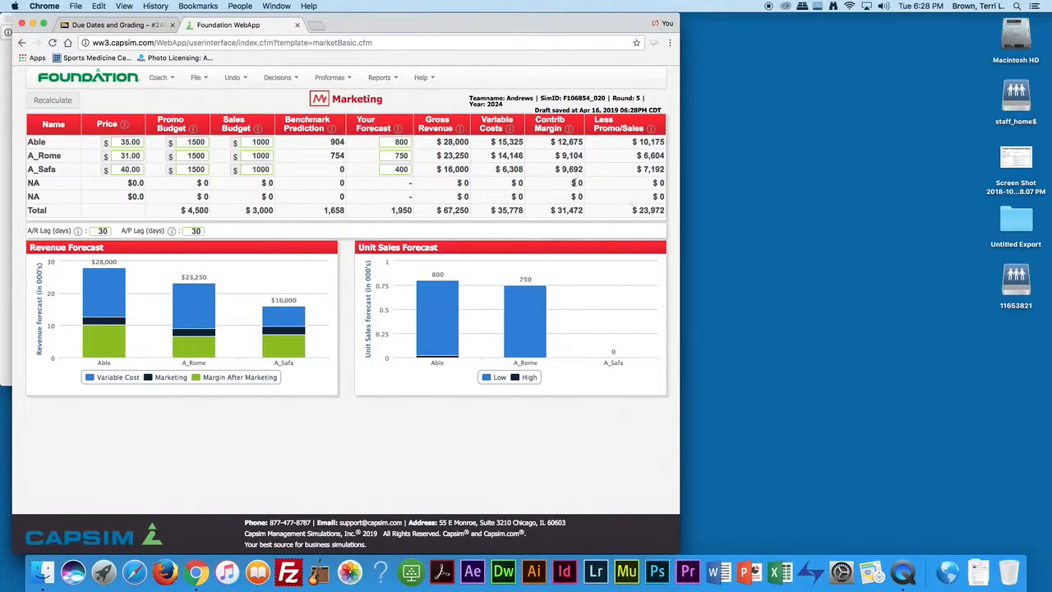
left_click(328, 77)
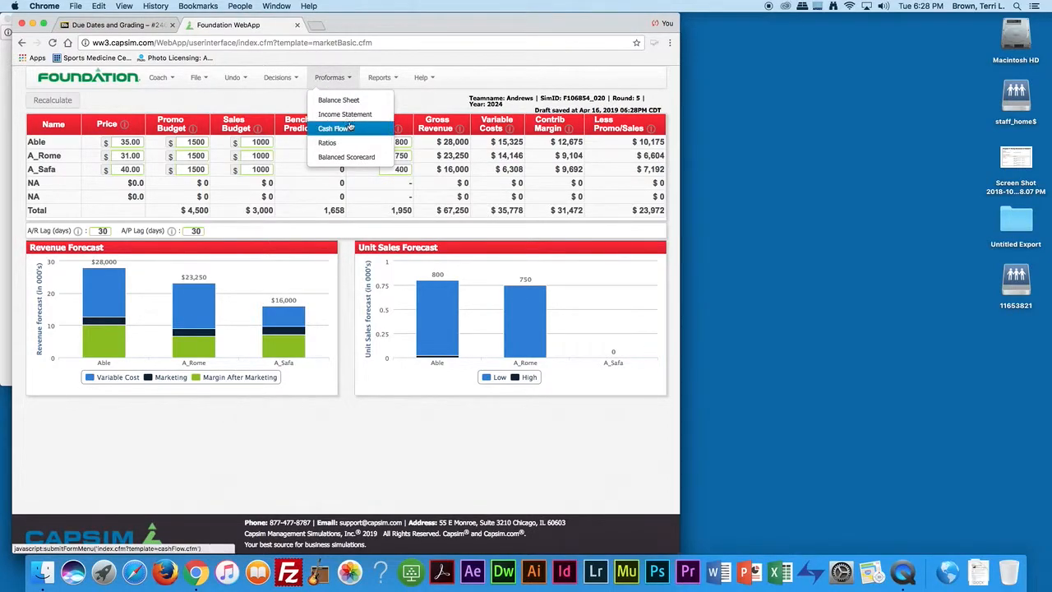
In the Production & HR decisions, set Buy/Sell Capacity to 500 for both A_Rome and A_Safa and recalculate.
left_click(288, 78)
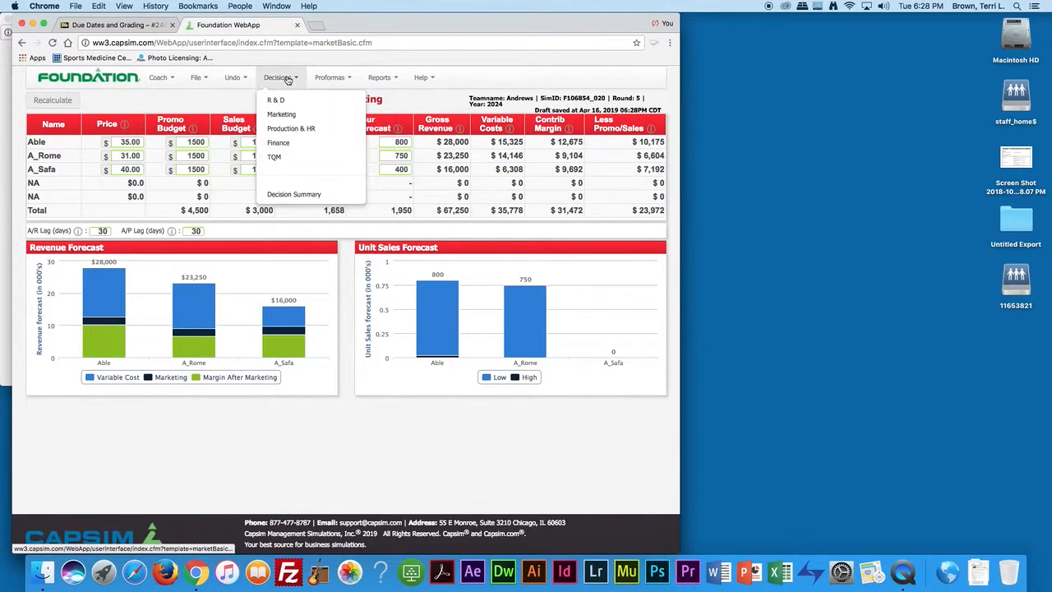
left_click(283, 125)
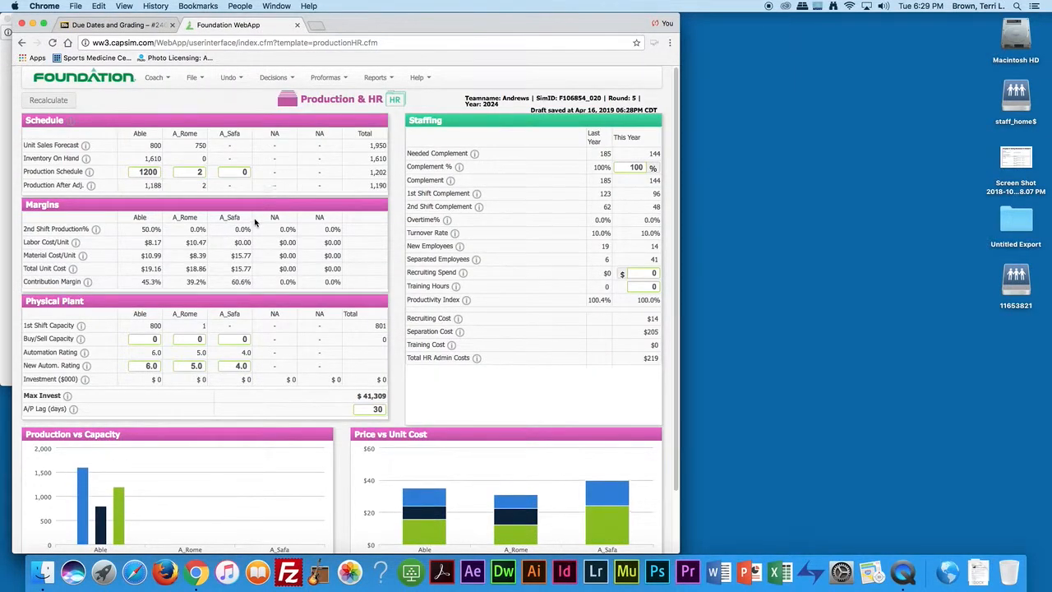
left_click(191, 338)
type("500")
left_click(233, 339)
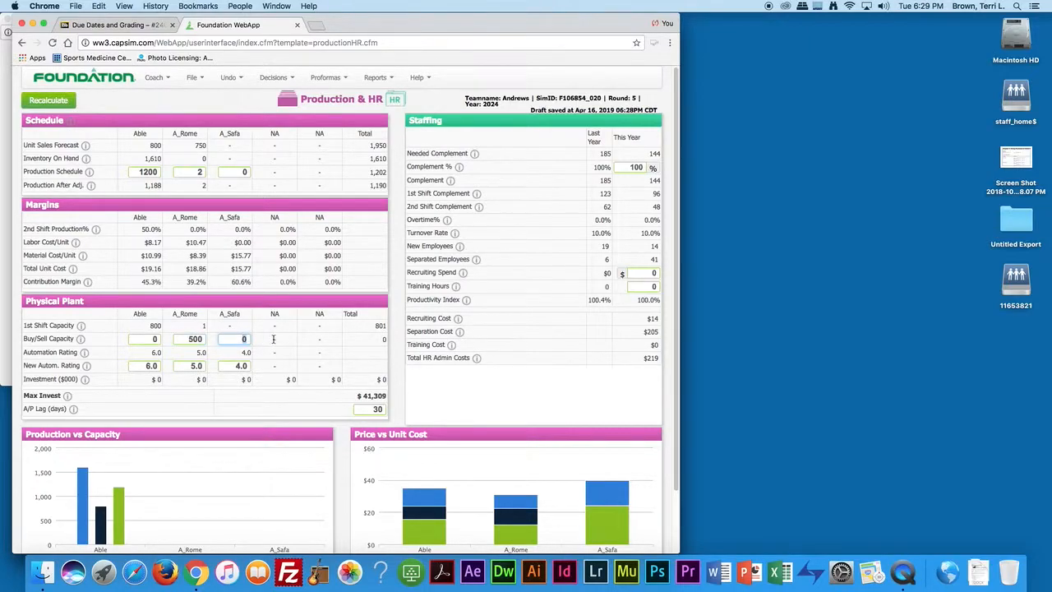
type("500")
left_click(52, 100)
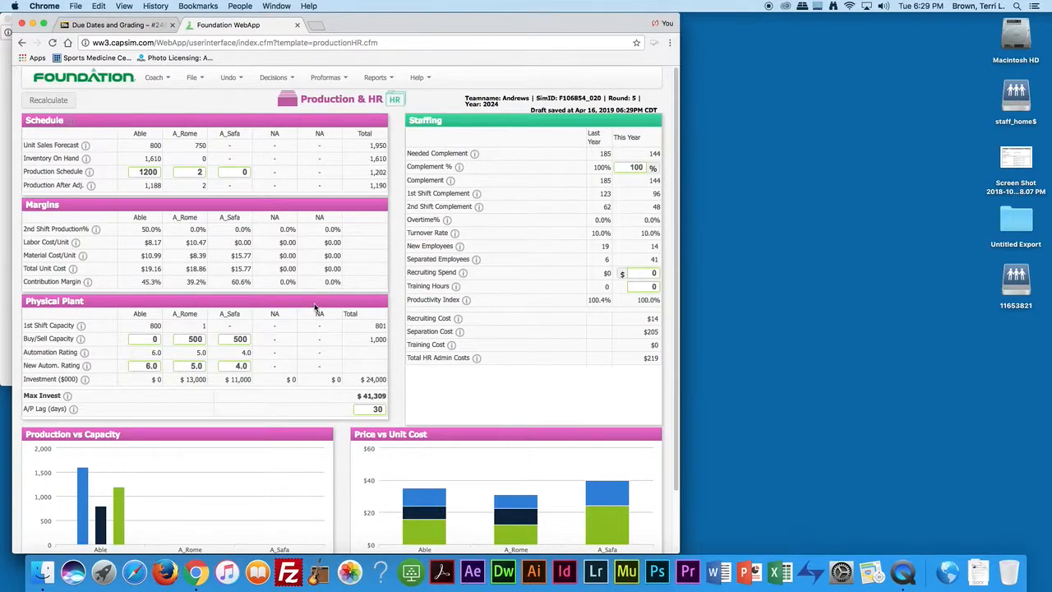
Set Able's production schedule to 0 and recalculate the Production & HR decisions.
left_click(141, 172)
double_click(141, 171)
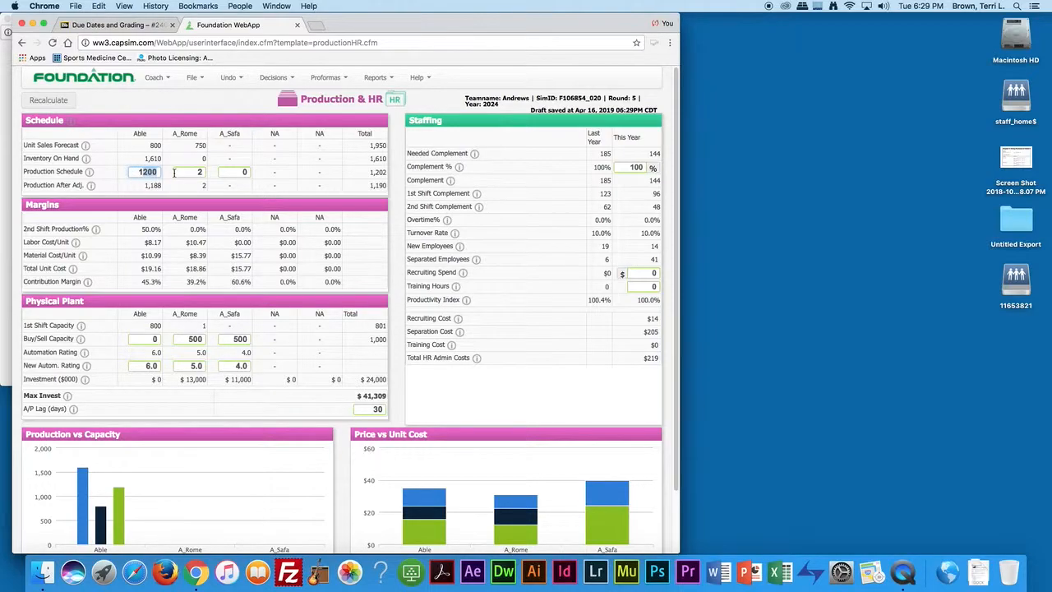
double_click(148, 172)
type("0")
left_click(185, 174)
left_click(63, 104)
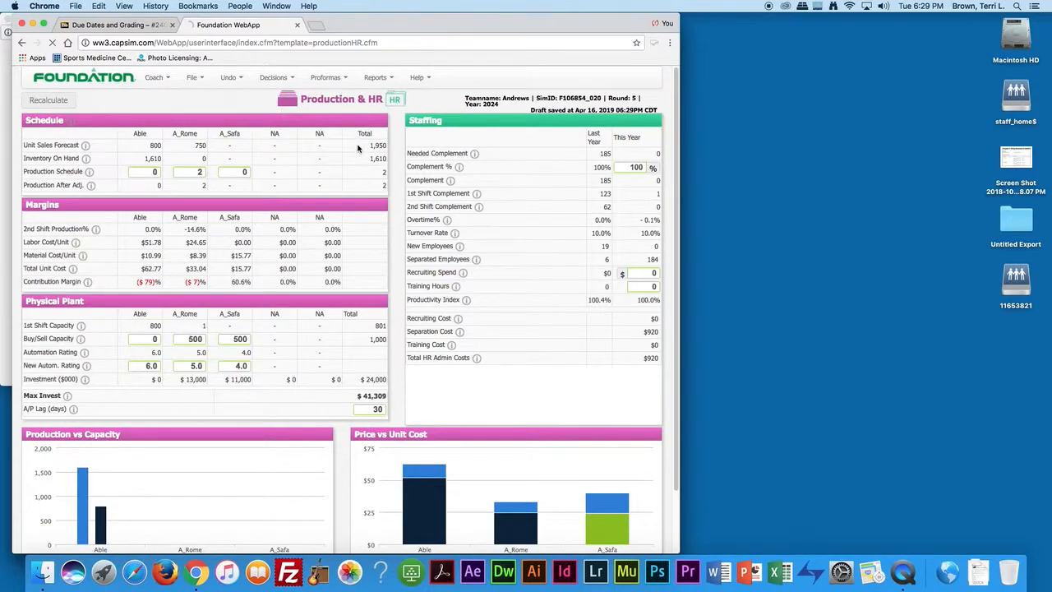
In the Marketing decisions, set the promo and sales budgets of A_Safa and A_Rome to 0.
double_click(195, 168)
type("0")
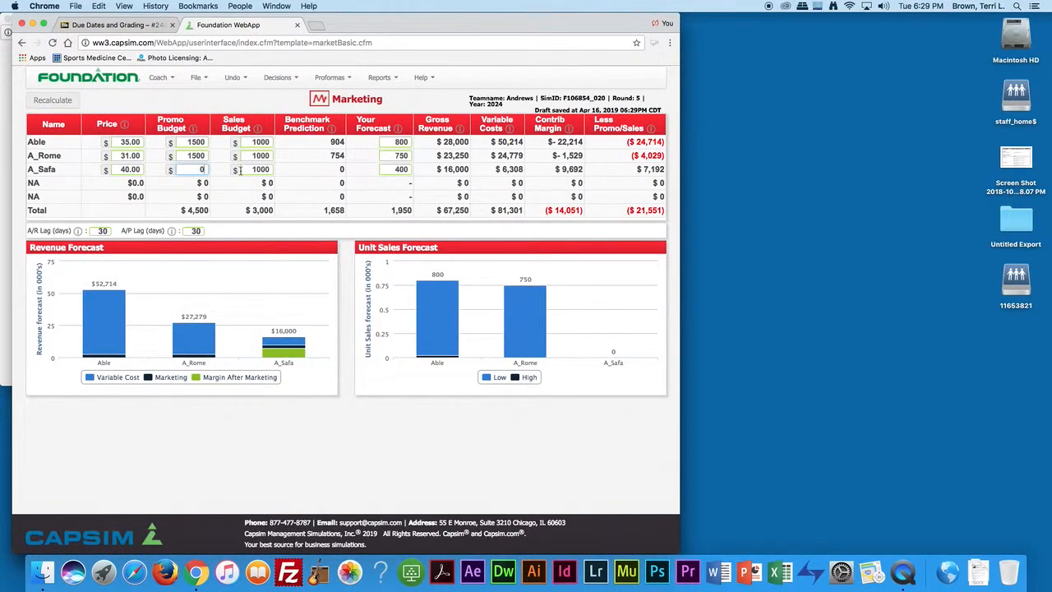
double_click(245, 170)
type("0")
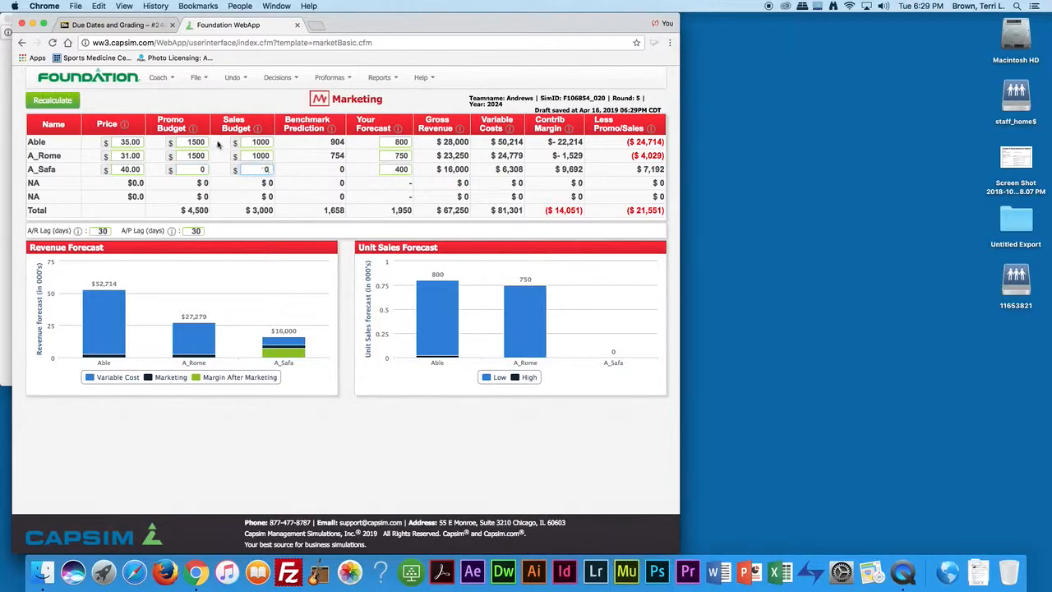
double_click(195, 156)
type("0")
double_click(255, 156)
type("0")
Set the sales forecasts of A_Rome and A_Safa to 0 and recalculate the Marketing decisions.
double_click(392, 155)
type("0")
double_click(396, 169)
type("0")
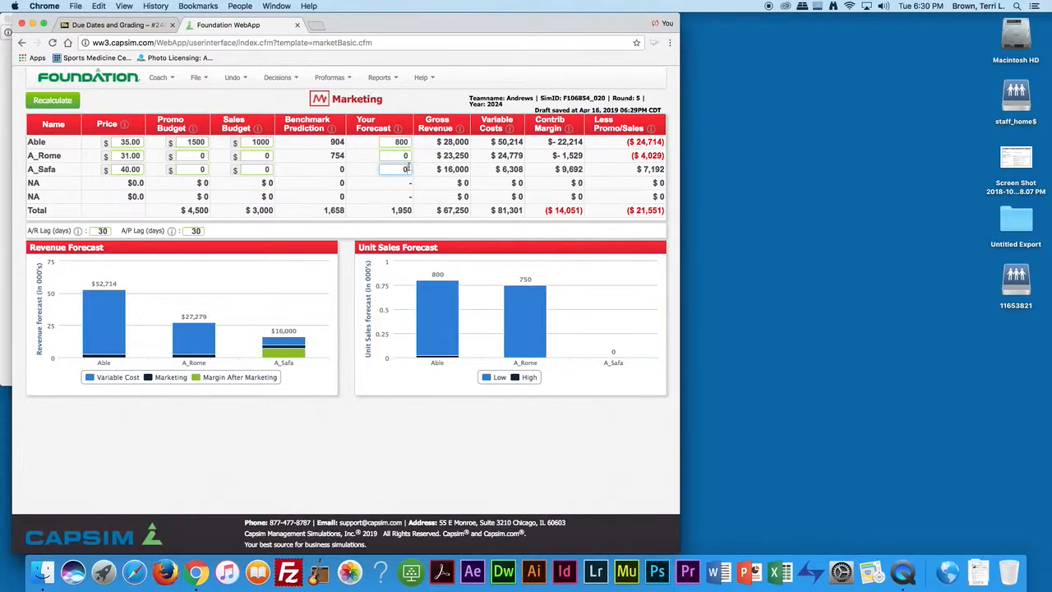
left_click(51, 100)
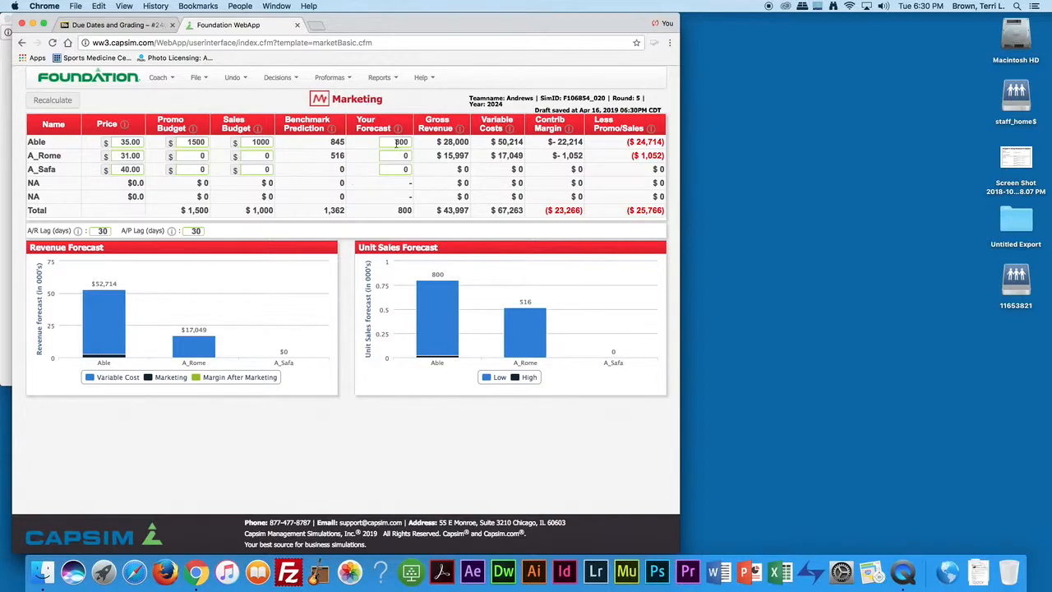
Try to change Able's sales forecast, go back from the crashed page and reopen the Marketing decisions.
double_click(393, 141)
type("1")
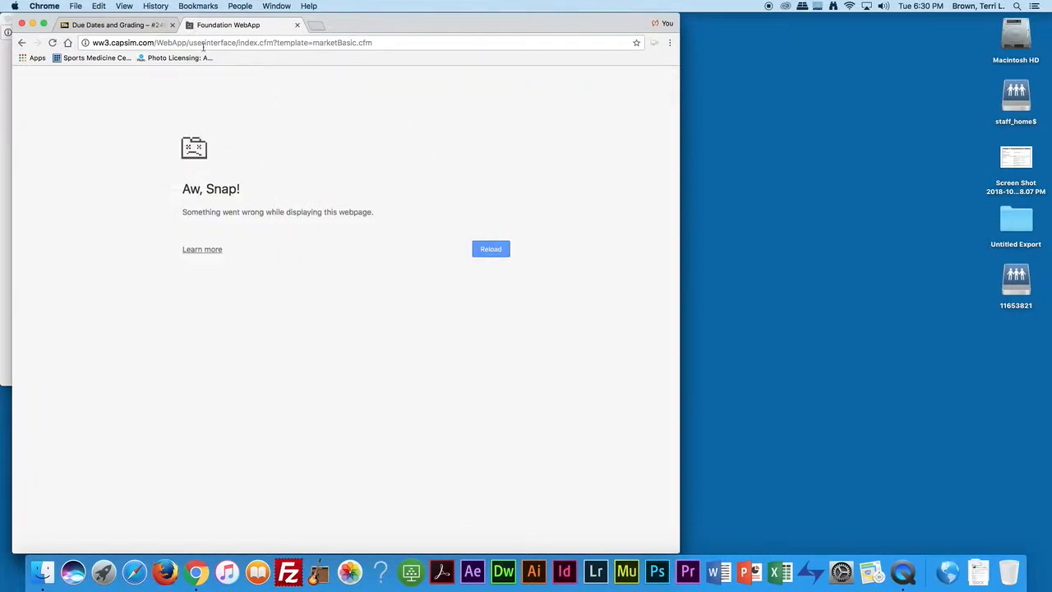
left_click(23, 46)
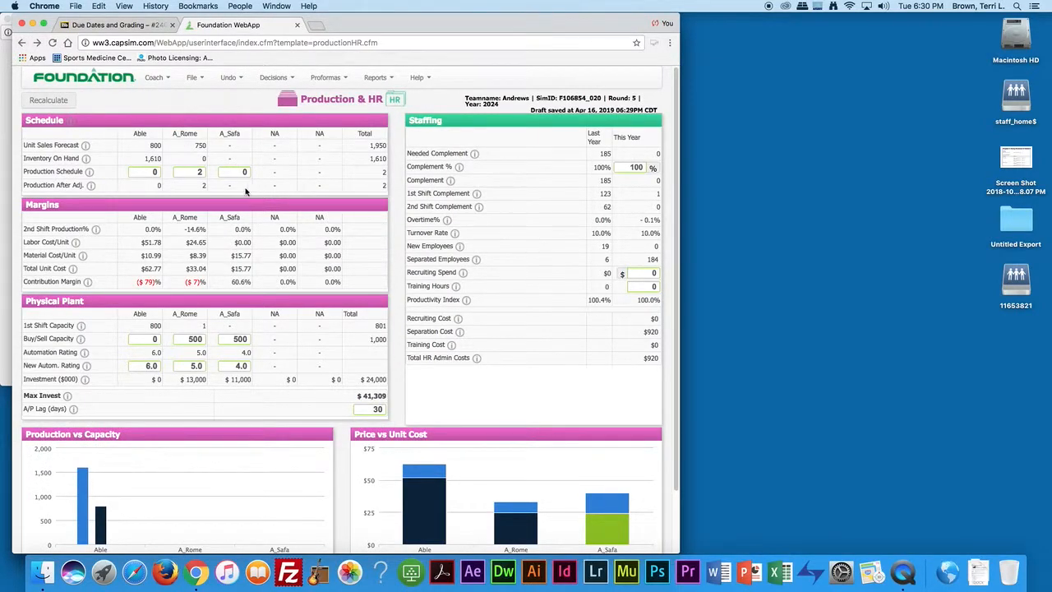
left_click(282, 83)
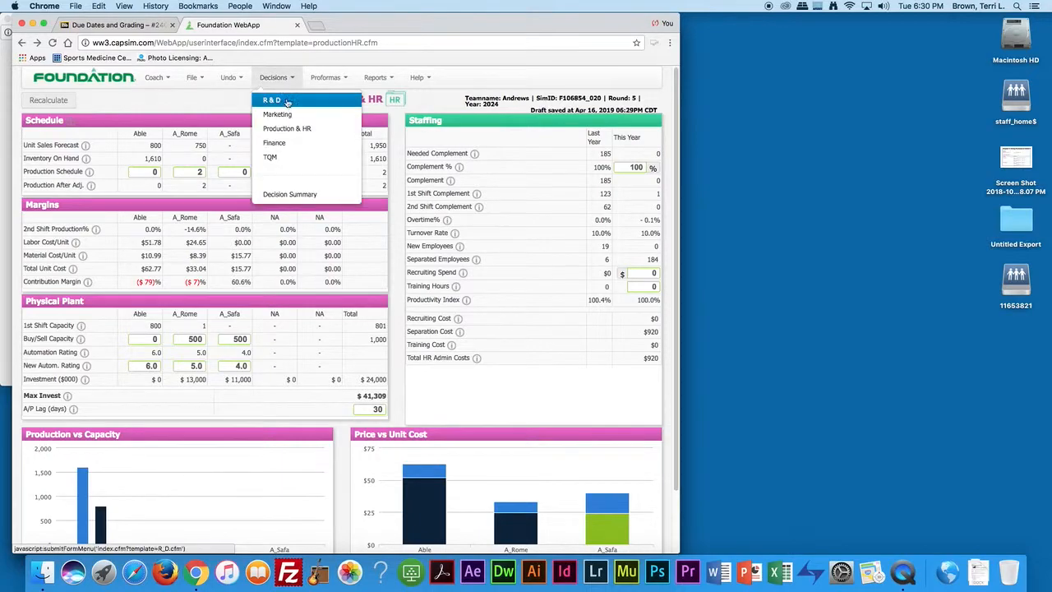
left_click(283, 114)
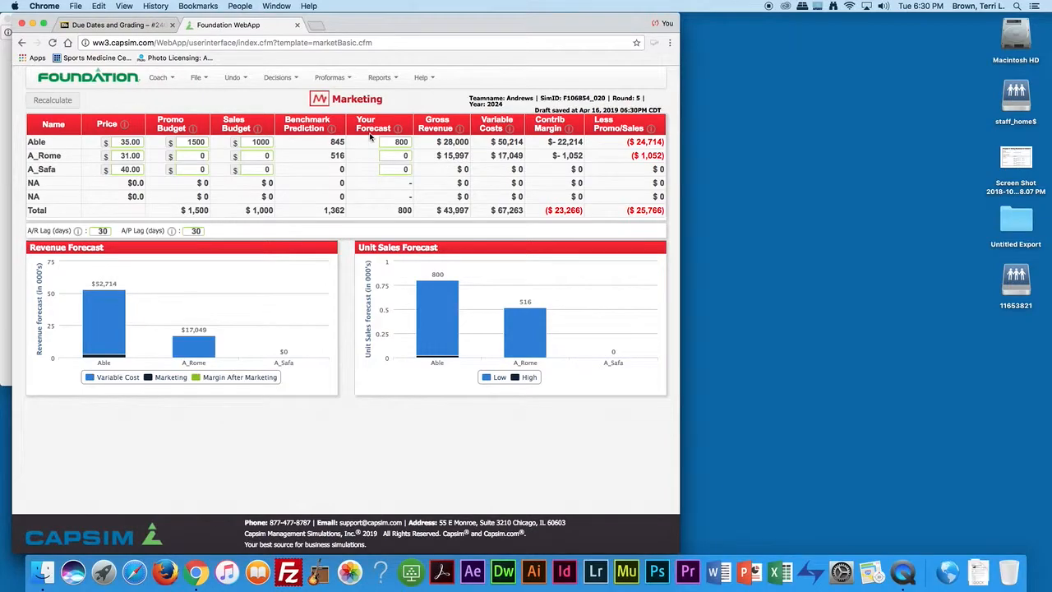
Set Able's sales forecast to 1000 and recalculate the Marketing decisions.
left_click(386, 139)
type("1000")
left_click(64, 105)
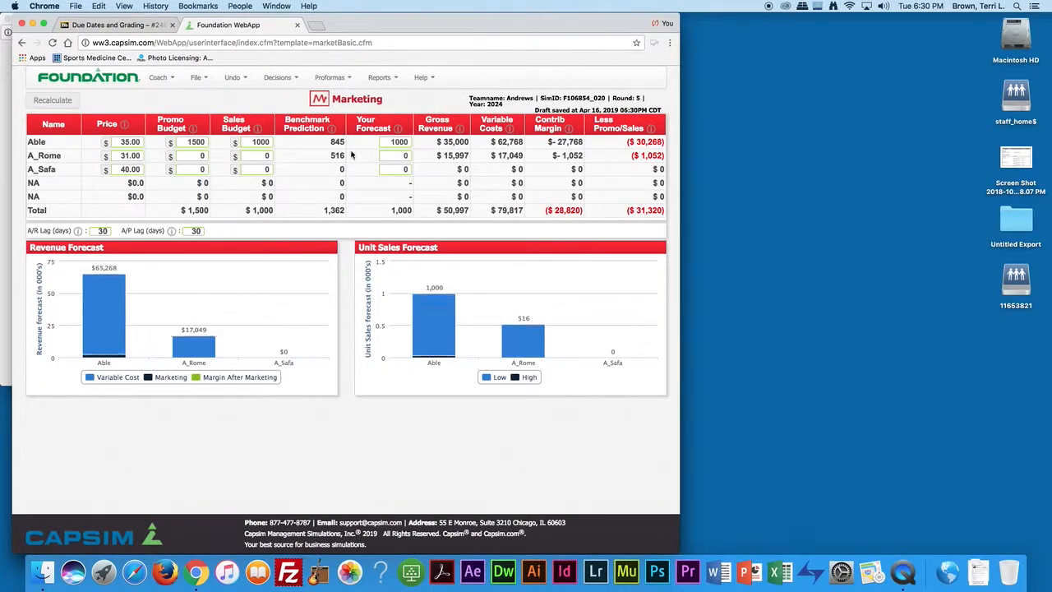
In the Production & HR decisions, set recruiting spend to 1000 and training hours to 20, and recalculate.
left_click(290, 80)
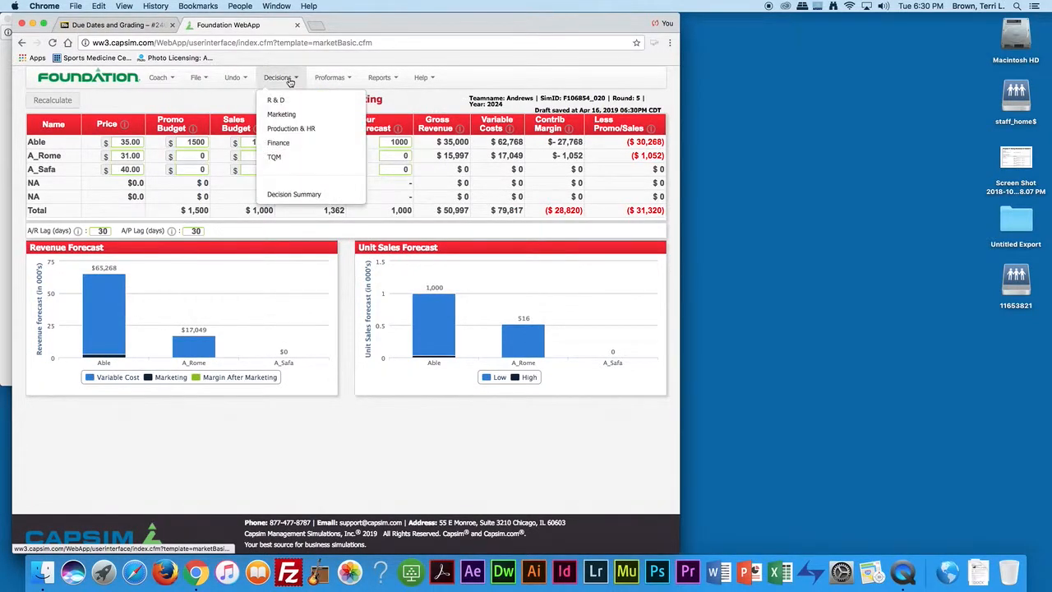
left_click(293, 129)
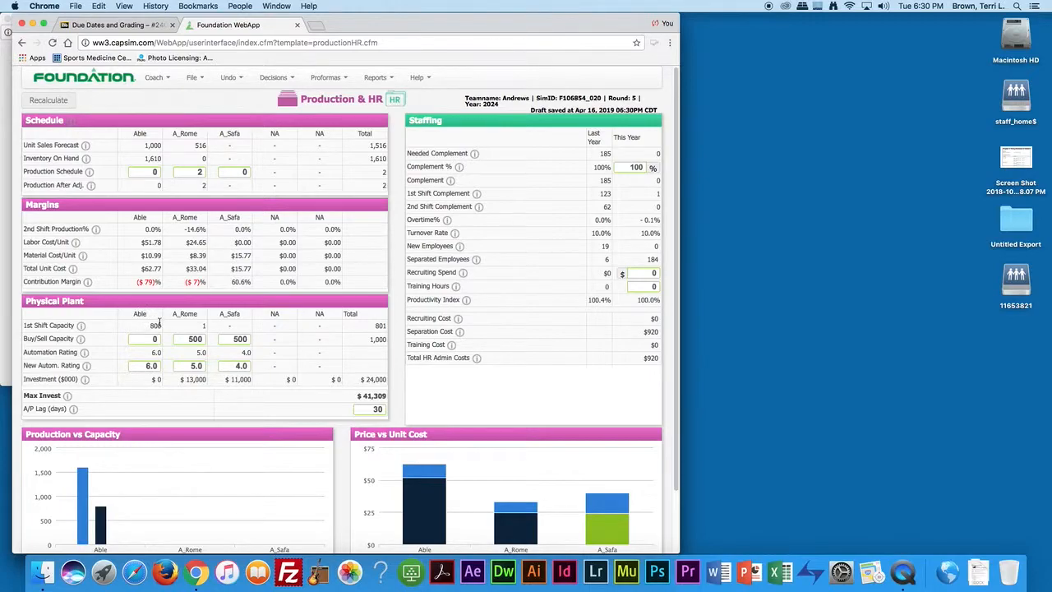
left_click(649, 274)
type("1000")
left_click(646, 286)
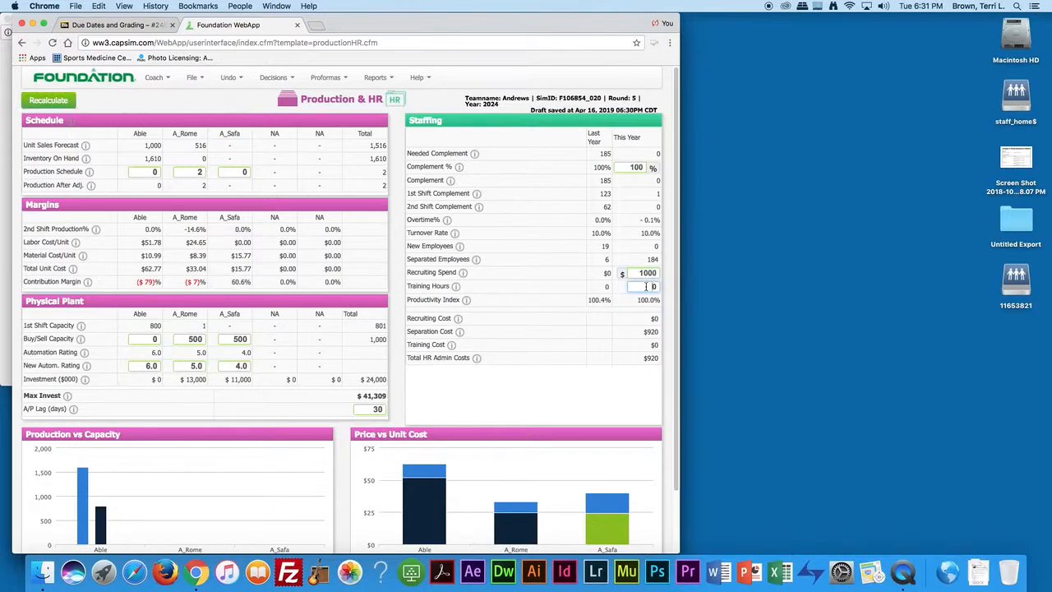
type("20")
left_click(58, 100)
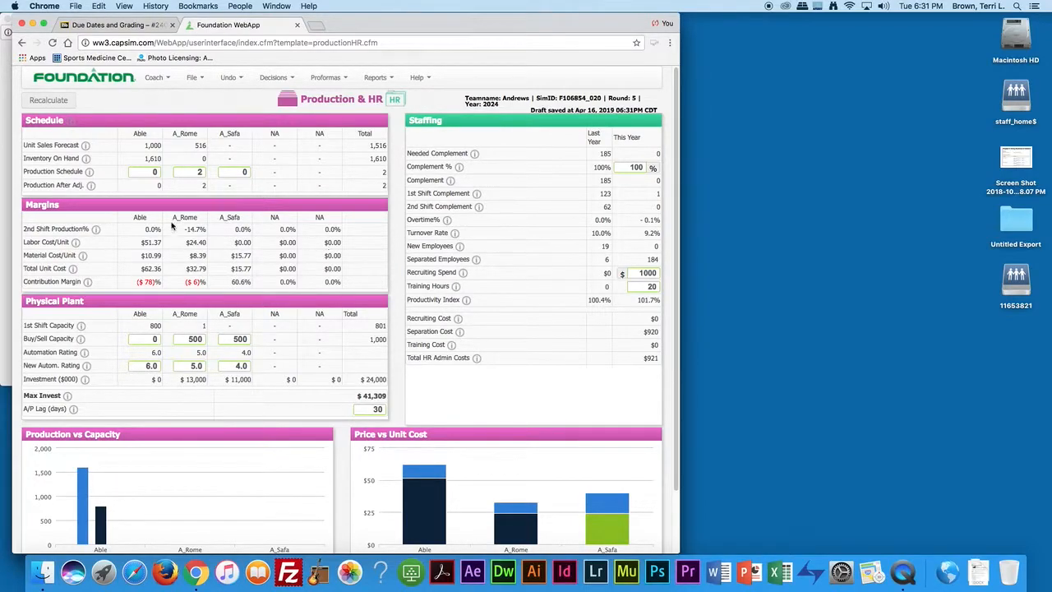
Open the Finance decisions, set the stock issue to 1962 ($000) and recalculate.
scroll(382, 298, "down", 3)
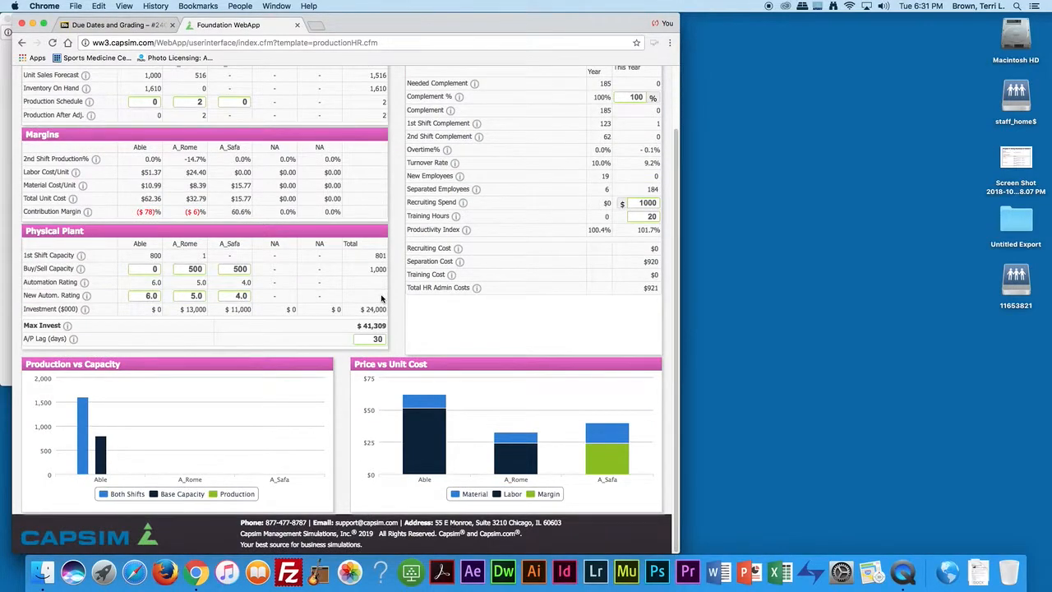
scroll(381, 299, "up", 3)
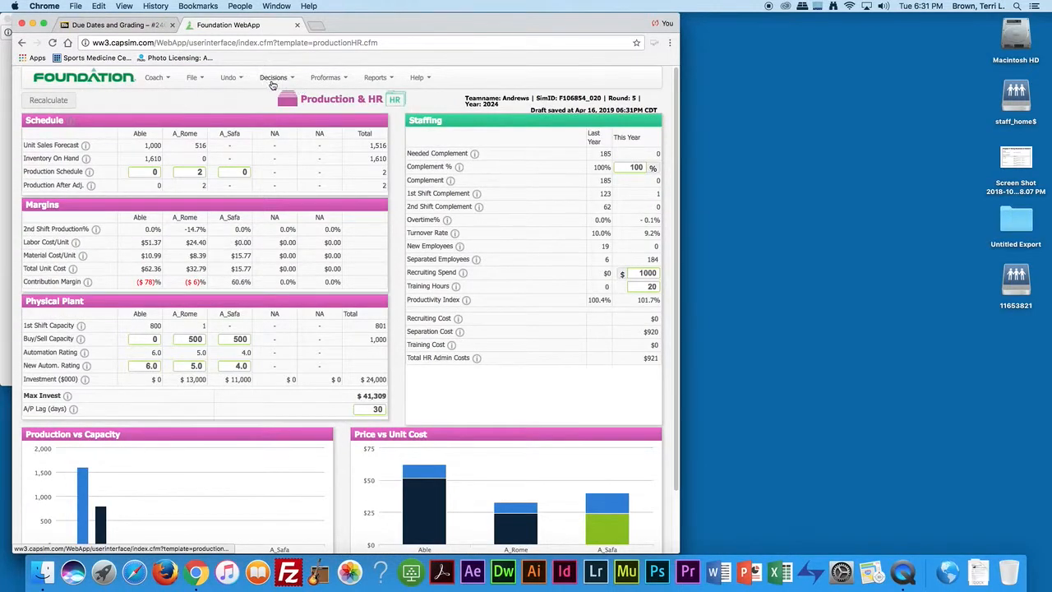
left_click(272, 82)
left_click(289, 146)
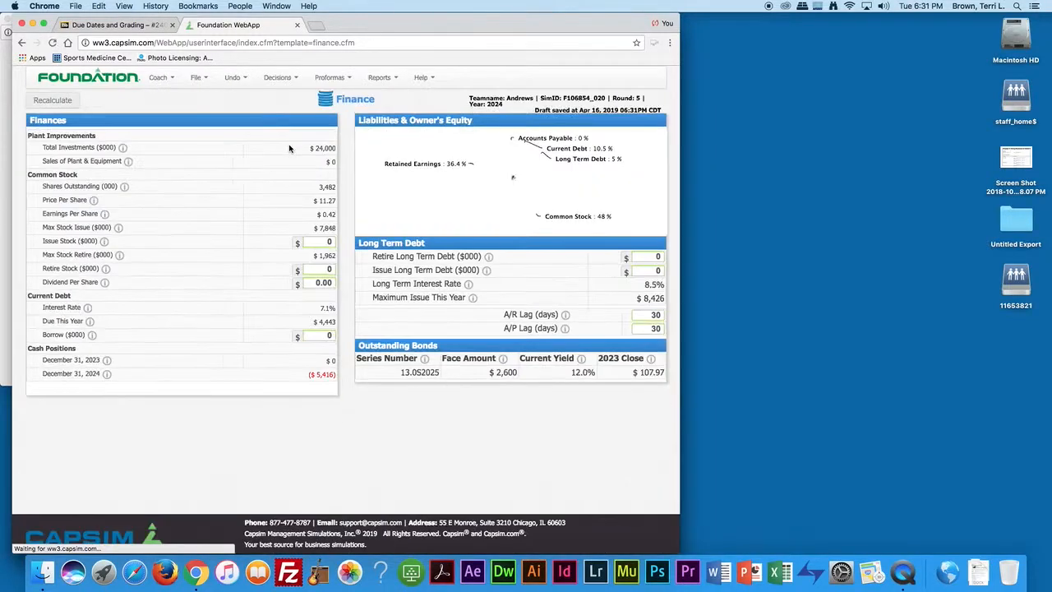
left_click(321, 241)
type("1")
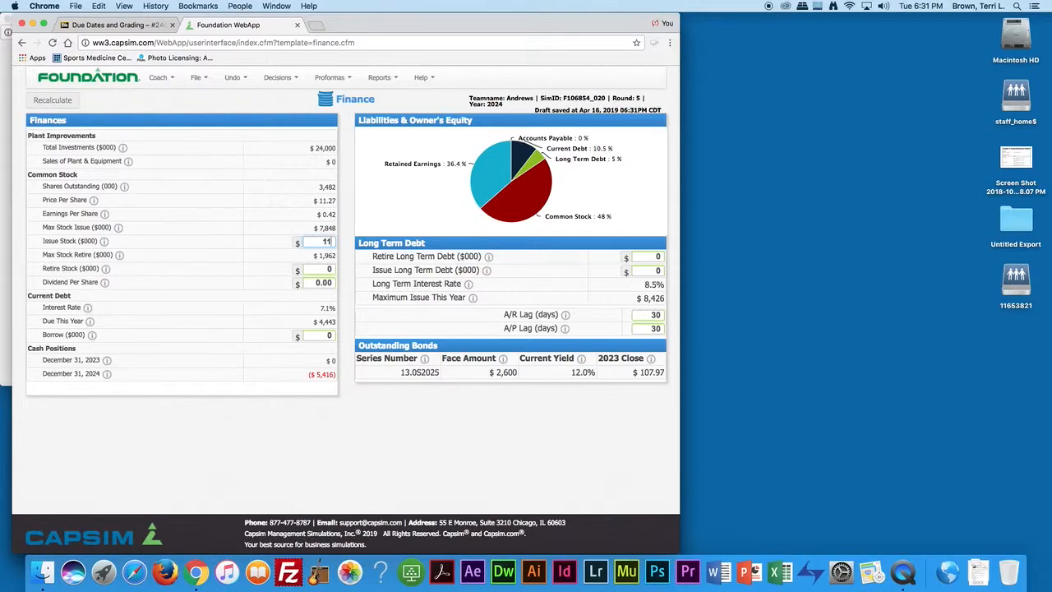
type("962")
left_click(47, 101)
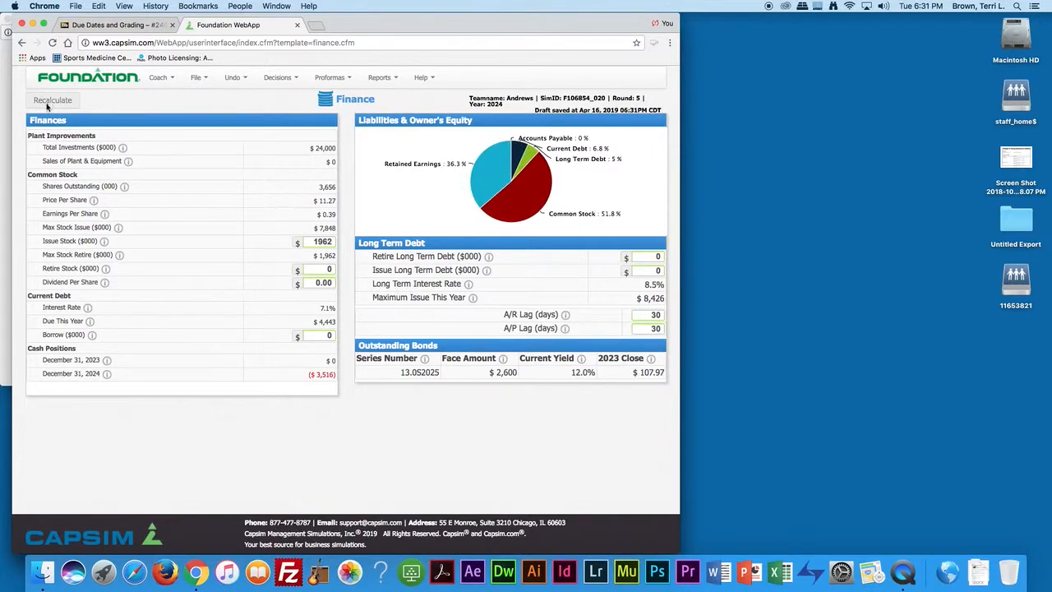
Issue 8426 ($000) of long term debt and recalculate the Finance decisions.
left_click(648, 272)
type("8426")
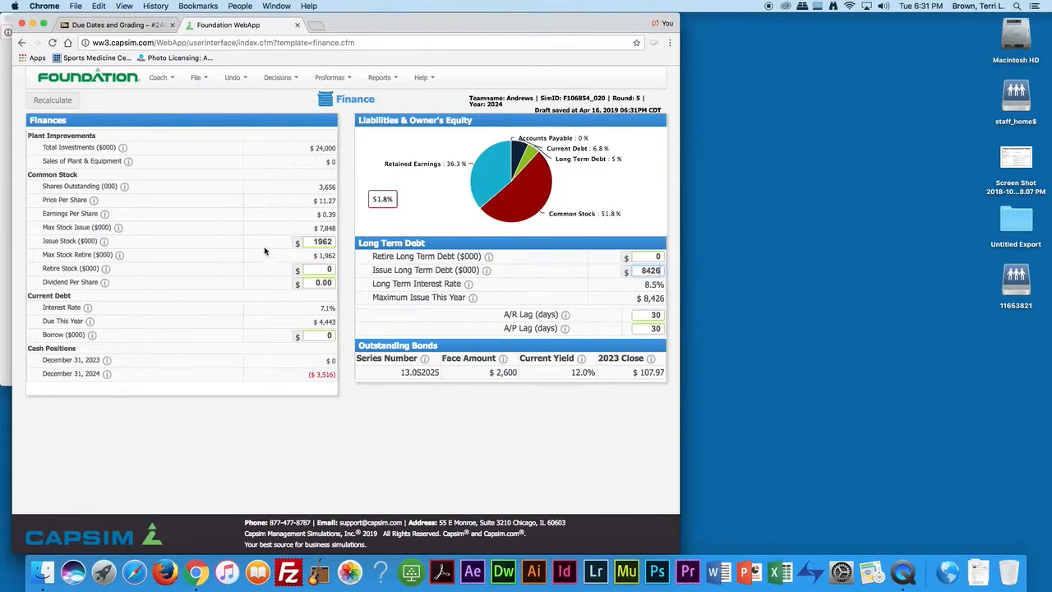
left_click(54, 101)
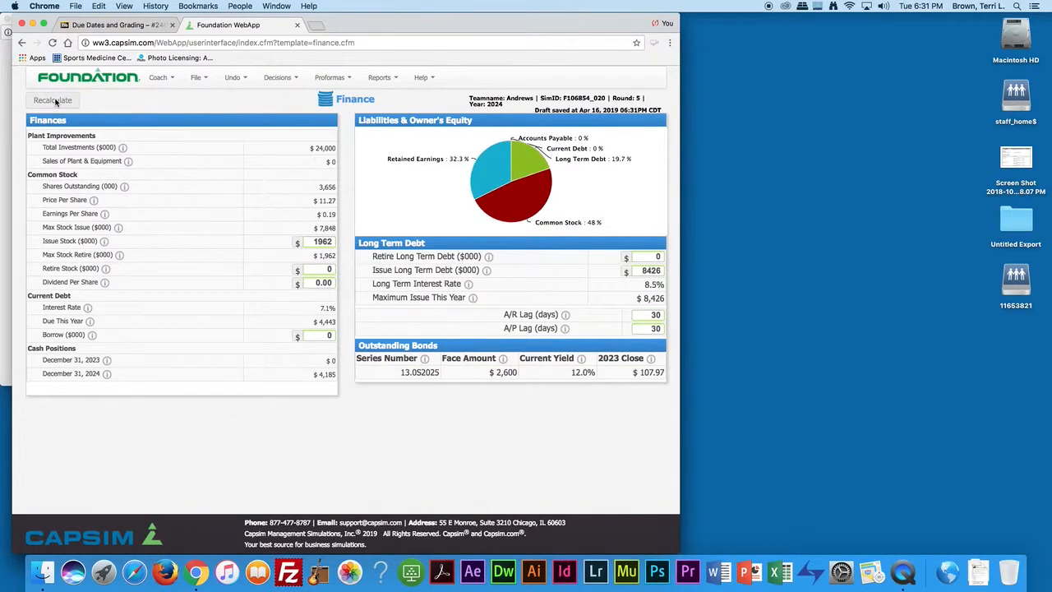
Open the TQM Initiative decisions to review the process management budgets, and return to the R&D decisions.
left_click(274, 78)
left_click(288, 154)
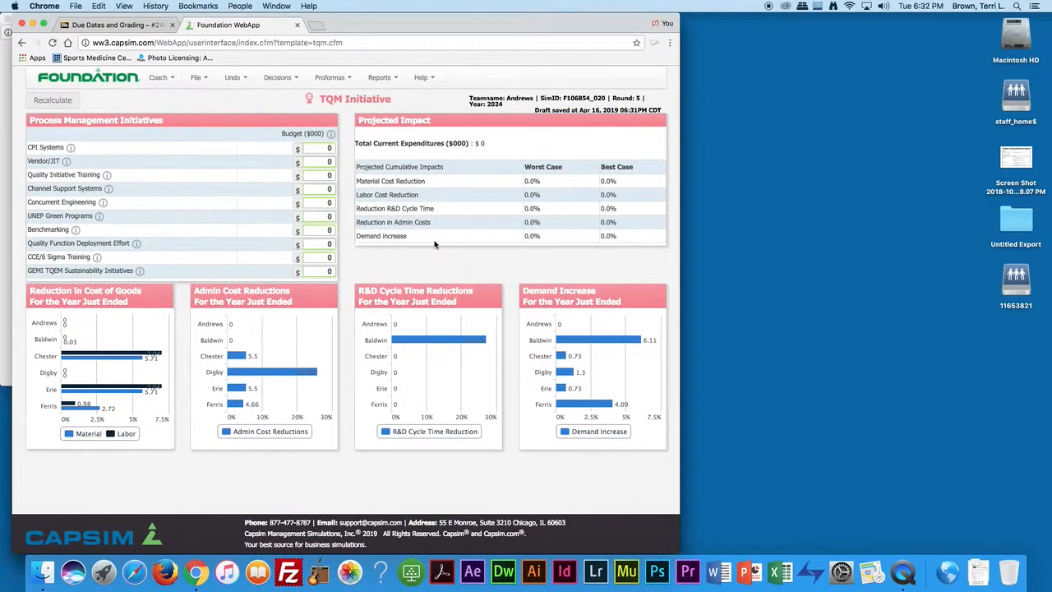
left_click(280, 80)
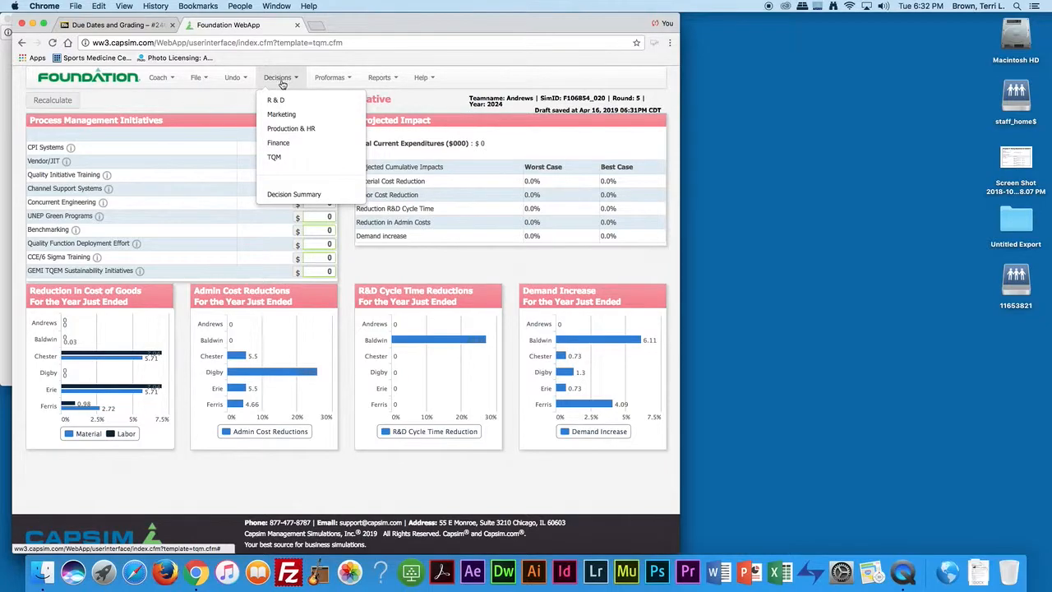
left_click(280, 99)
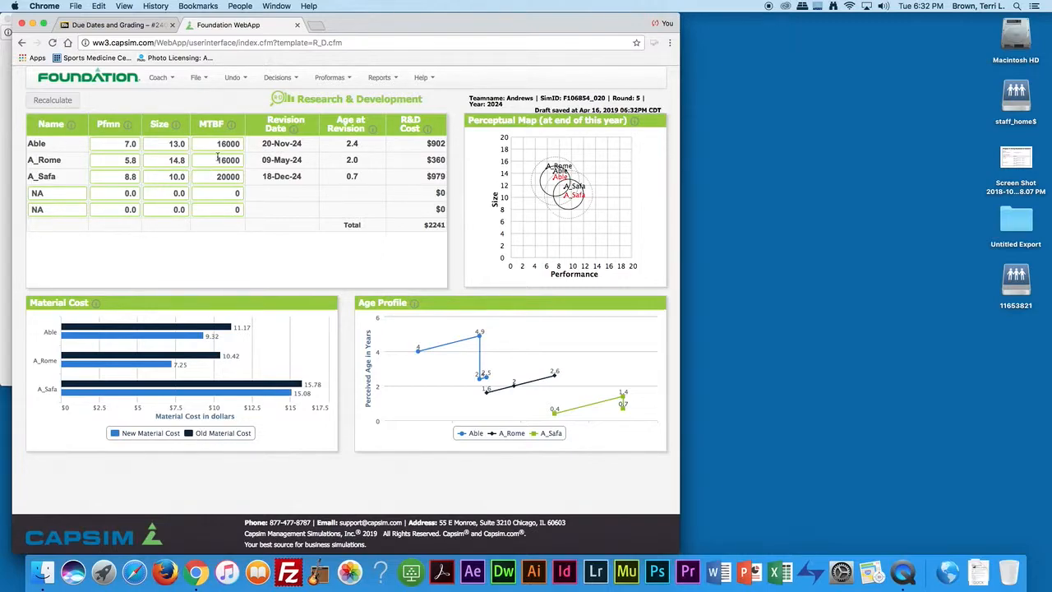
Switch to the Blackboard Due Dates and Grading page and examine the class outline and grading policy.
left_click(64, 25)
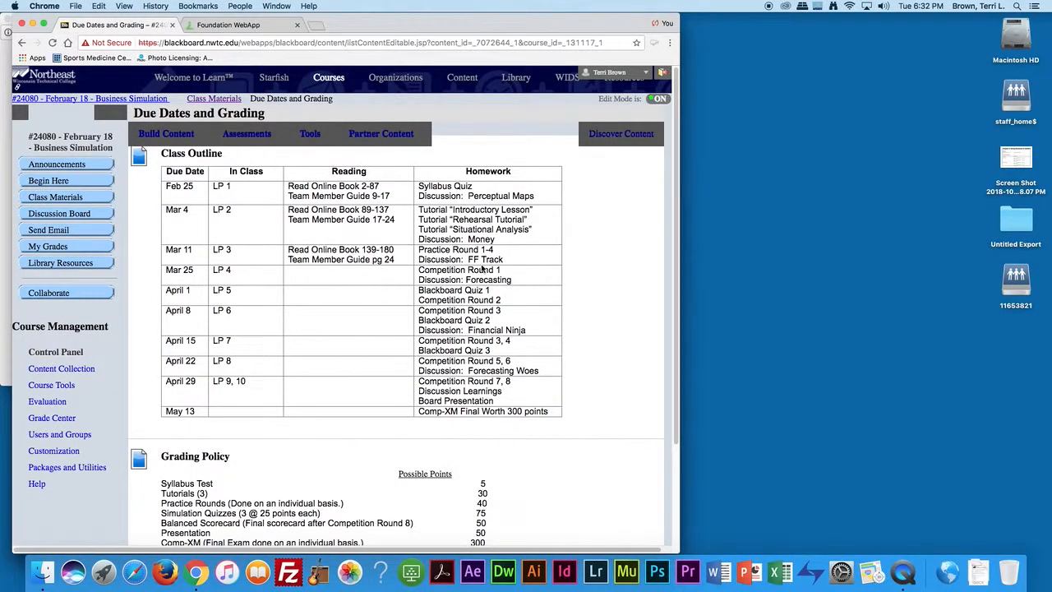
scroll(475, 275, "down", 3)
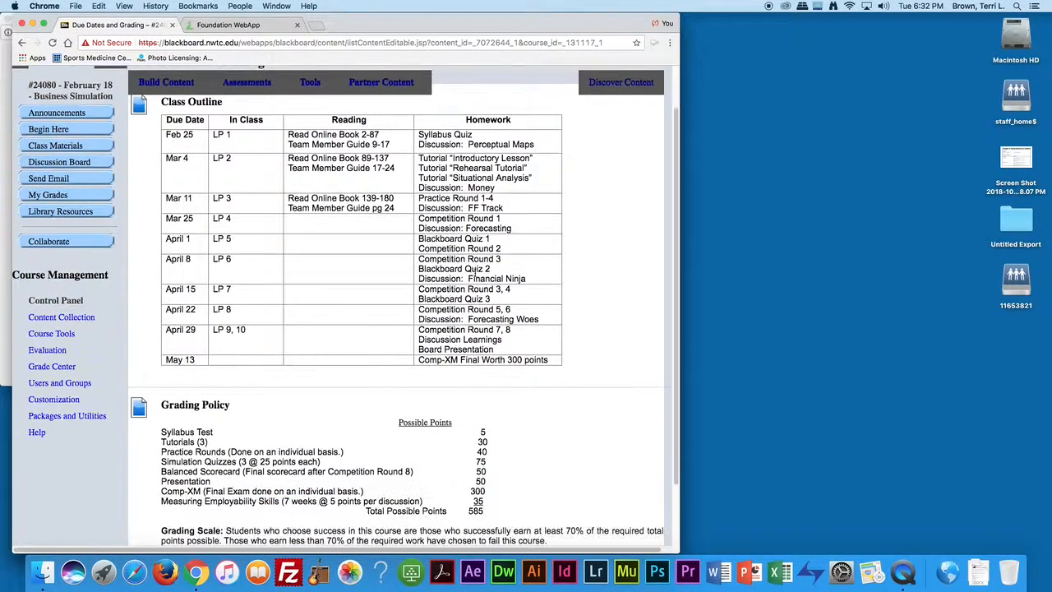
Open the course's Class Materials page, proceeding past the browser's privacy warning to blackboard.nwtc.edu.
scroll(475, 276, "up", 3)
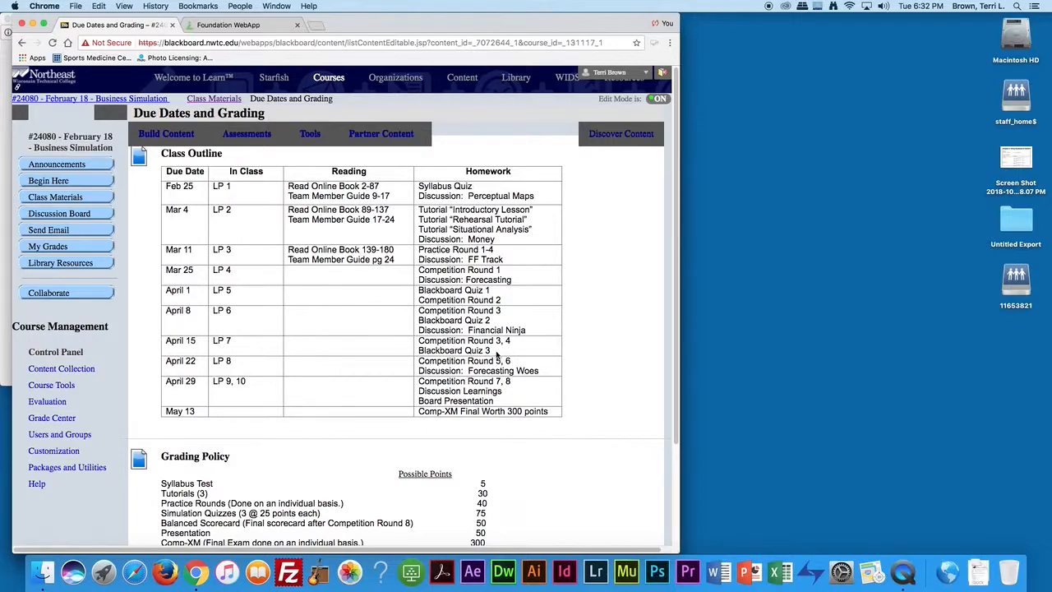
left_click(71, 202)
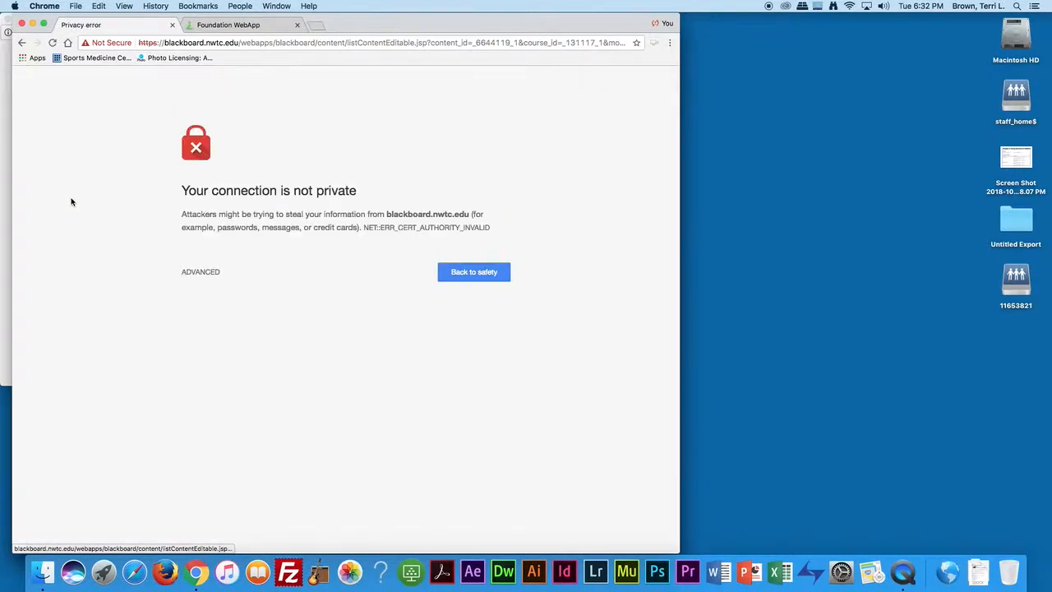
left_click(211, 272)
left_click(263, 366)
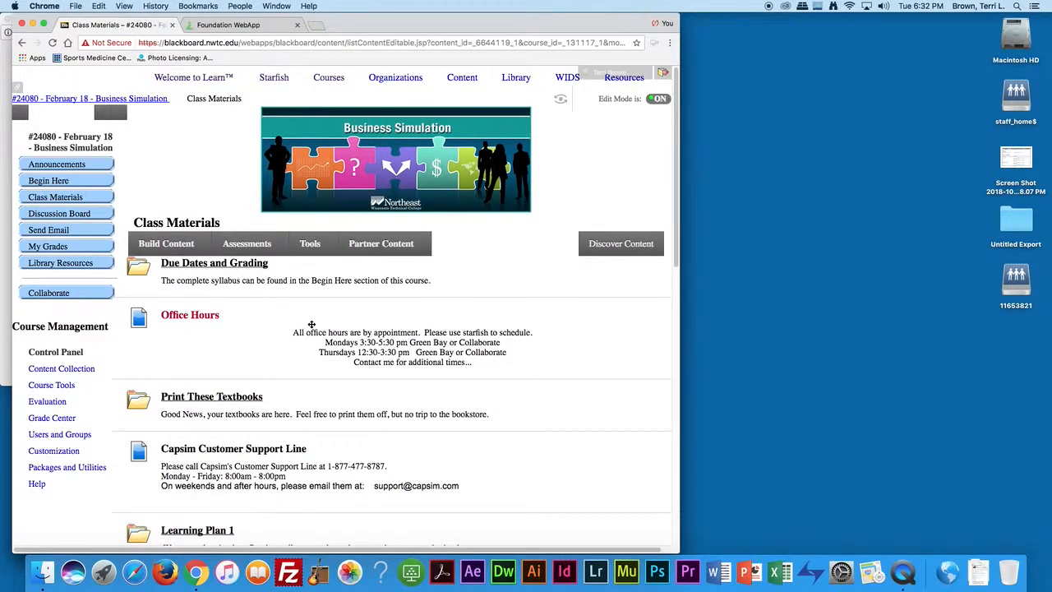
Open Learning Plan 5 from the class materials and review the videos in its Weekly Webinars folder.
scroll(311, 325, "down", 15)
scroll(311, 327, "up", 1)
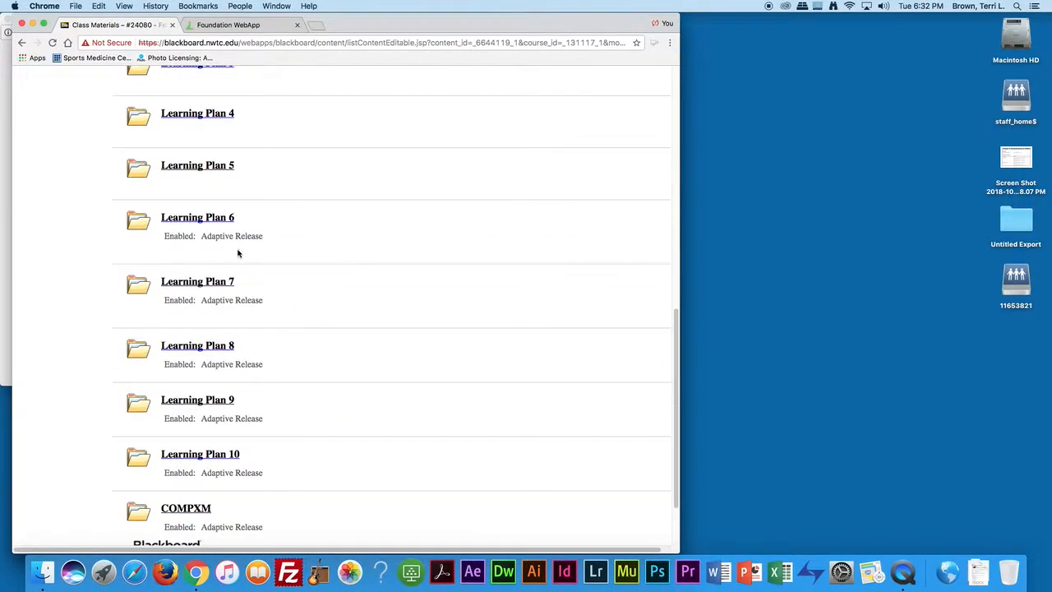
left_click(194, 167)
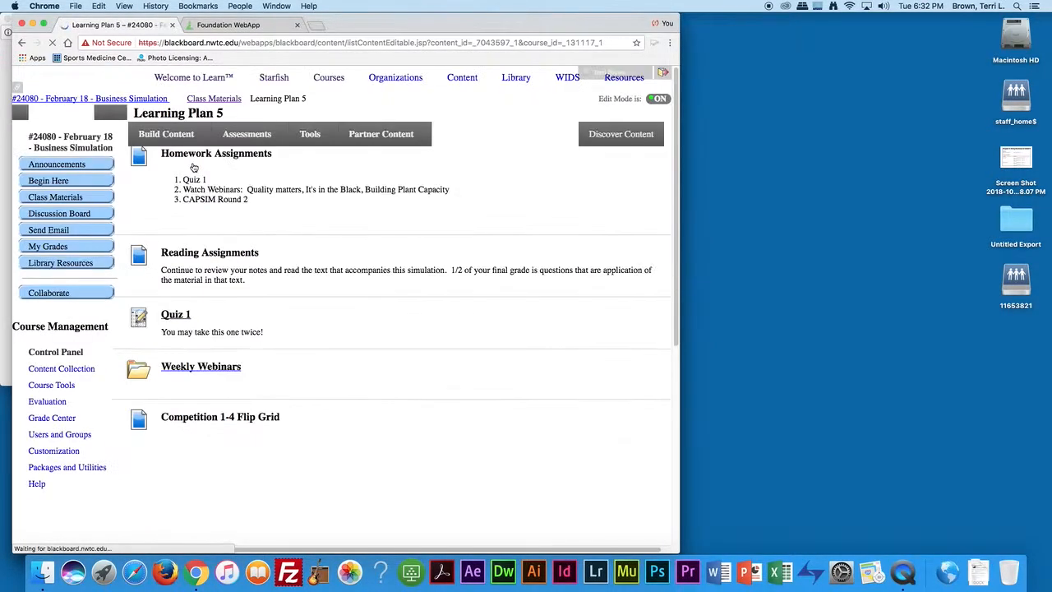
left_click(223, 368)
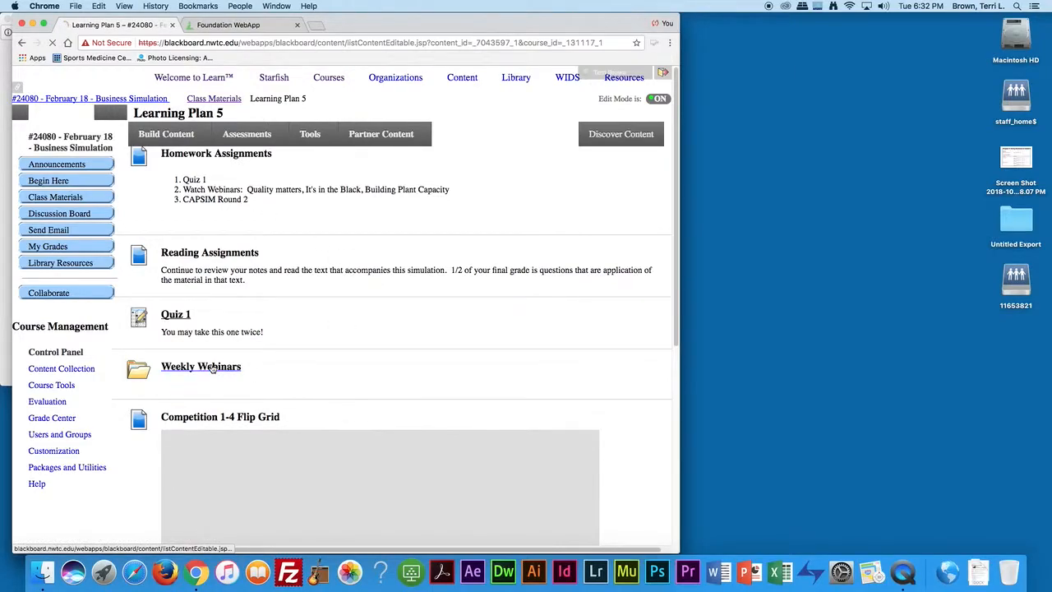
scroll(280, 321, "down", 1)
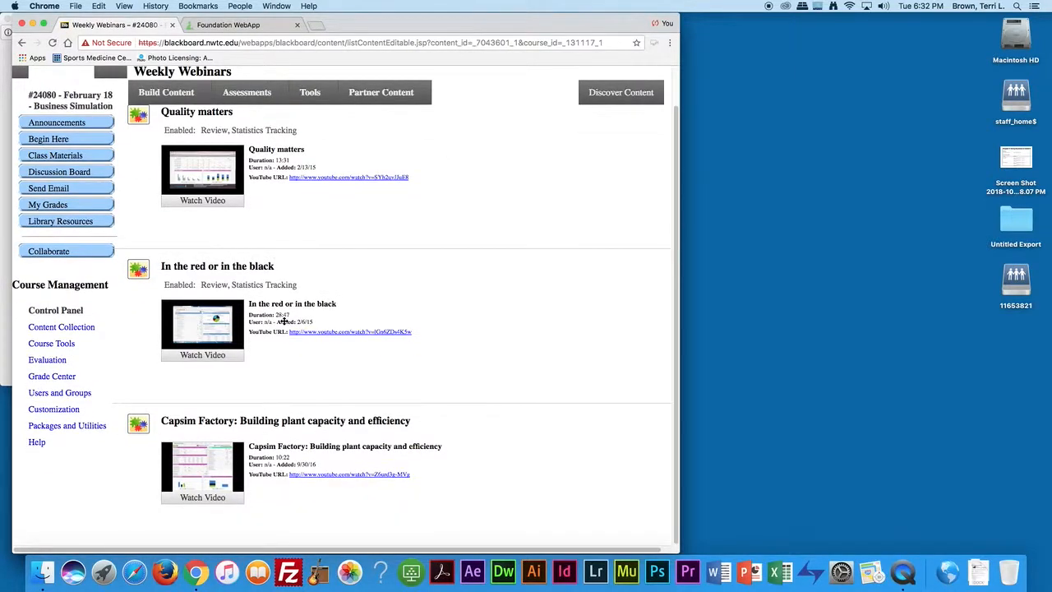
scroll(281, 322, "up", 1)
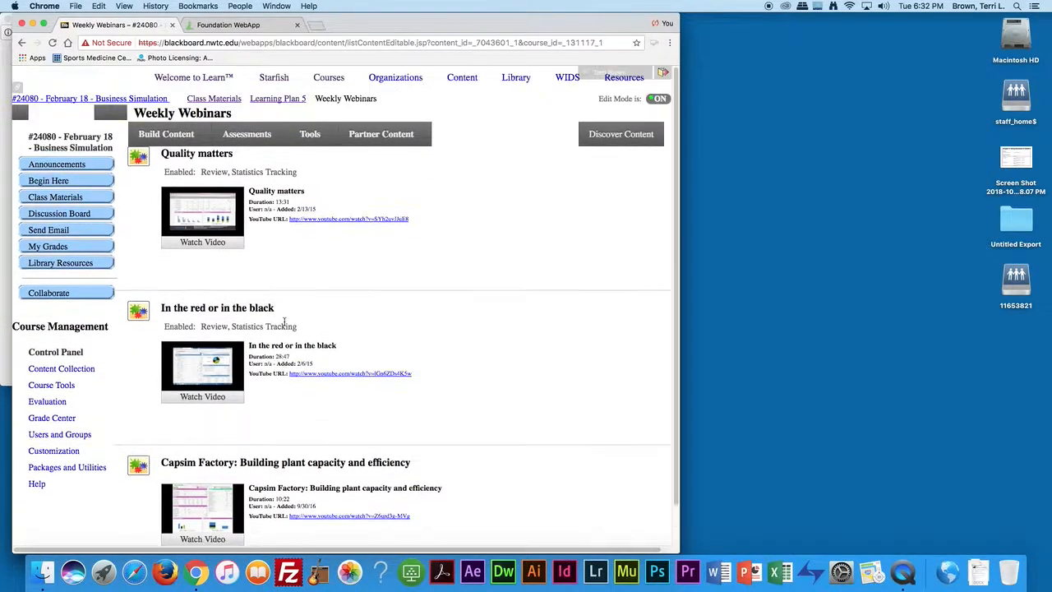
Return from Weekly Webinars to Class Materials, bypassing the connection privacy warning again.
left_click(72, 198)
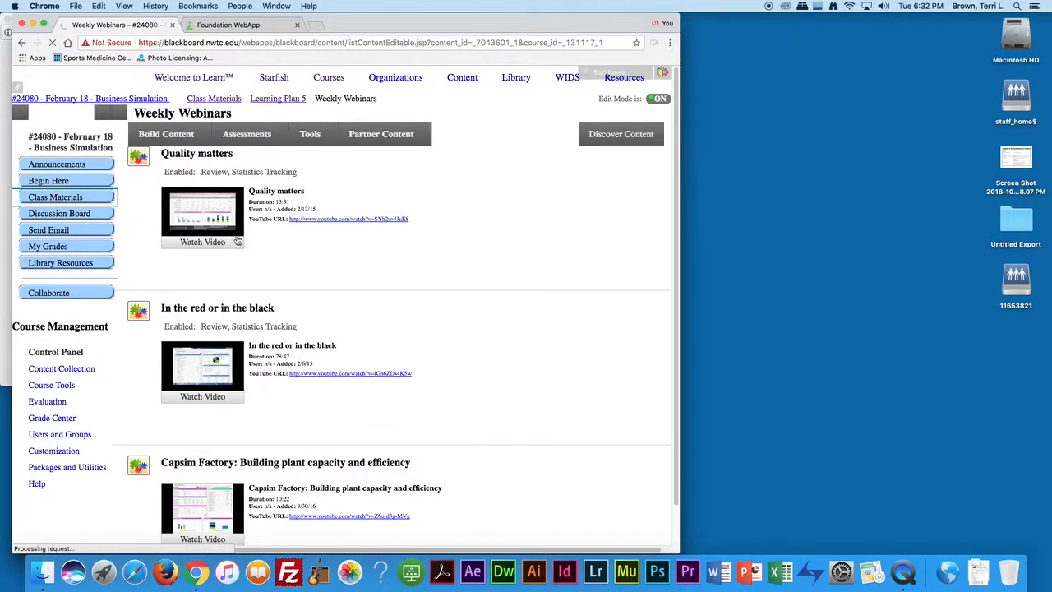
left_click(206, 273)
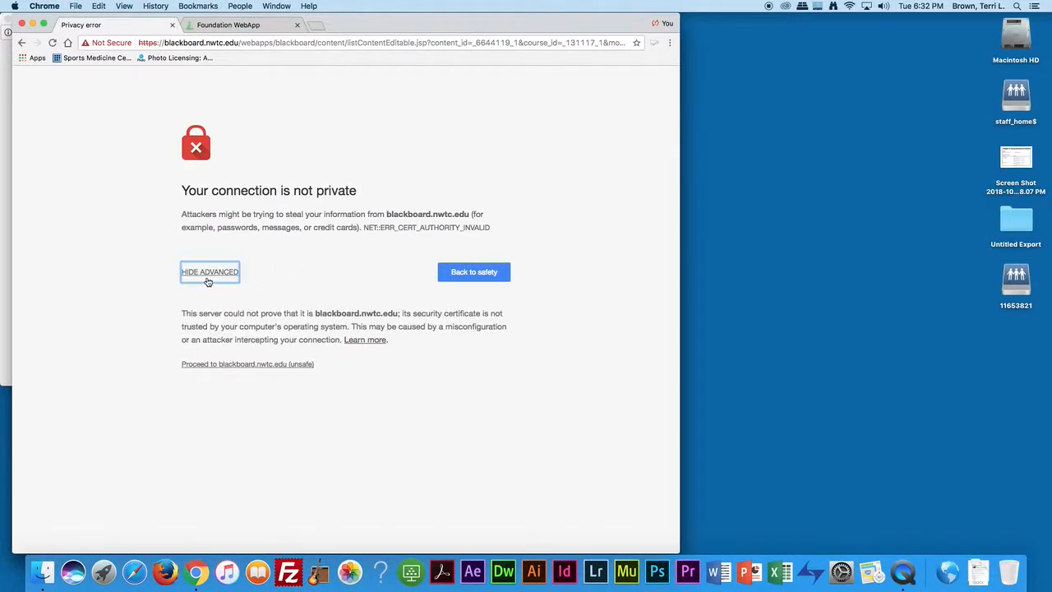
left_click(240, 367)
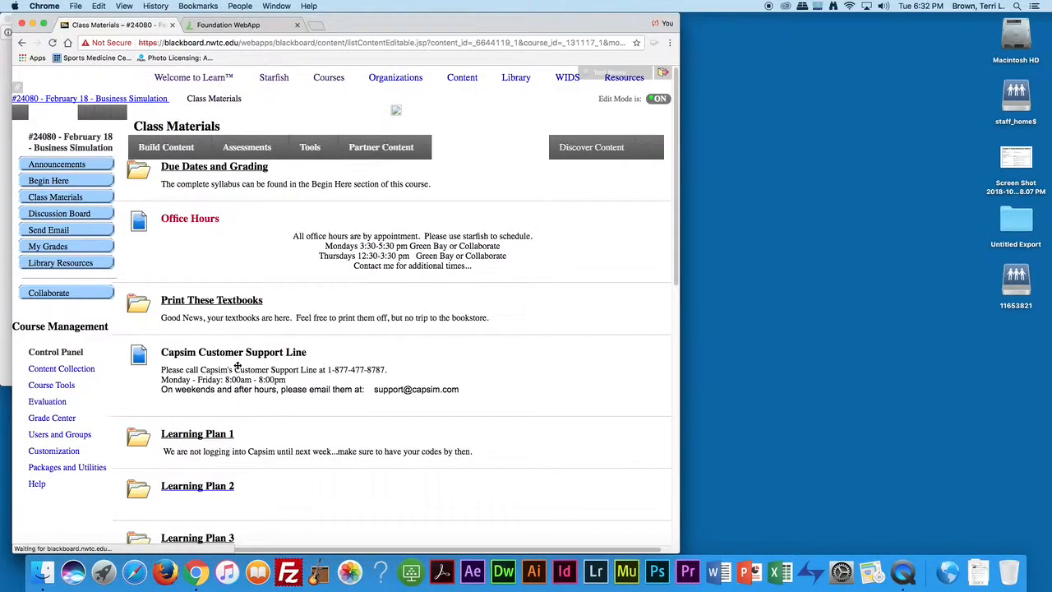
left_click(77, 6)
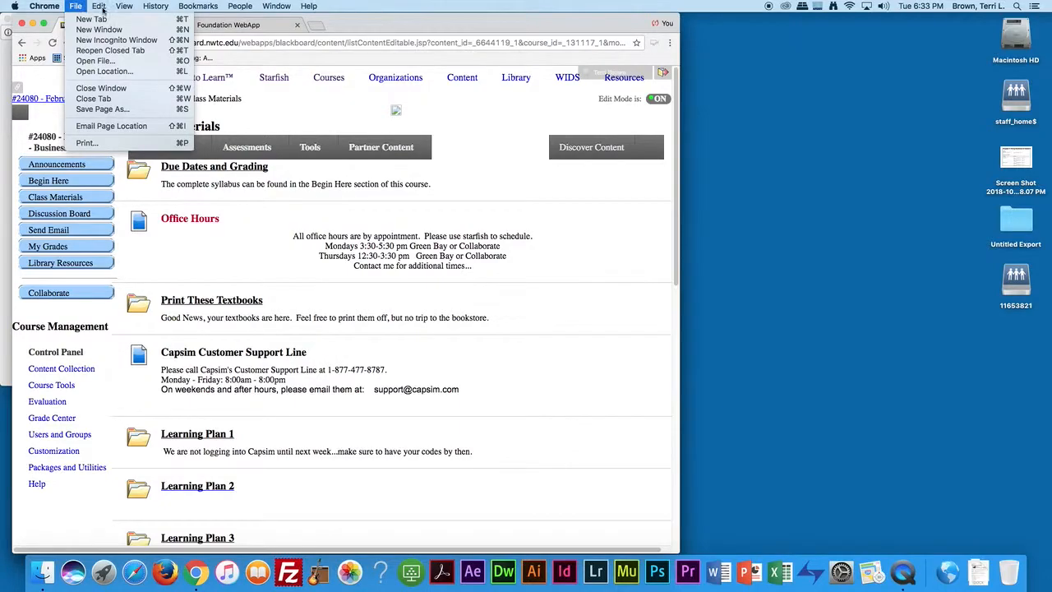
left_click(495, 142)
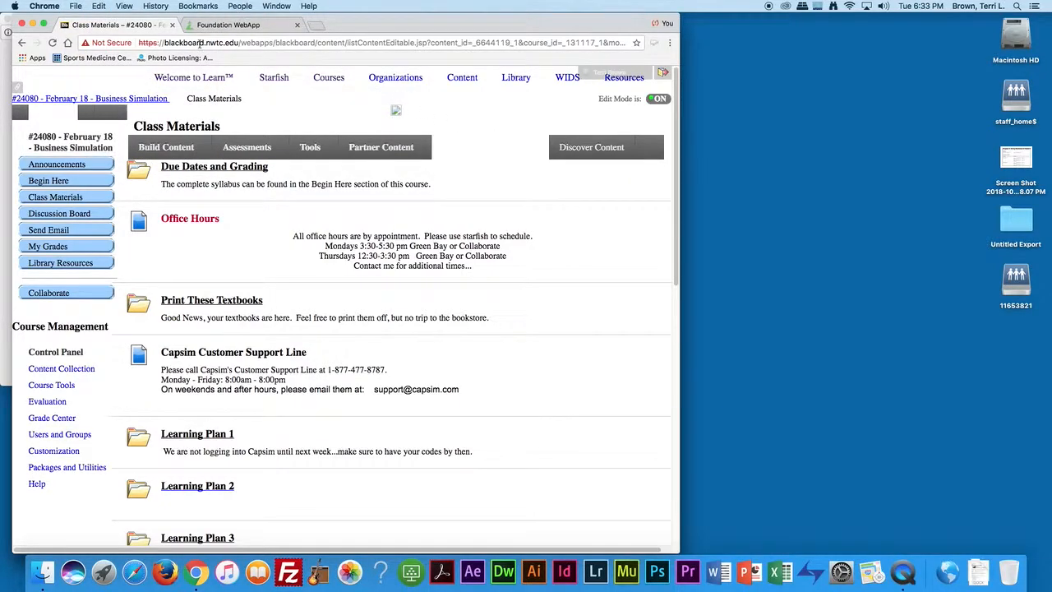
left_click(386, 147)
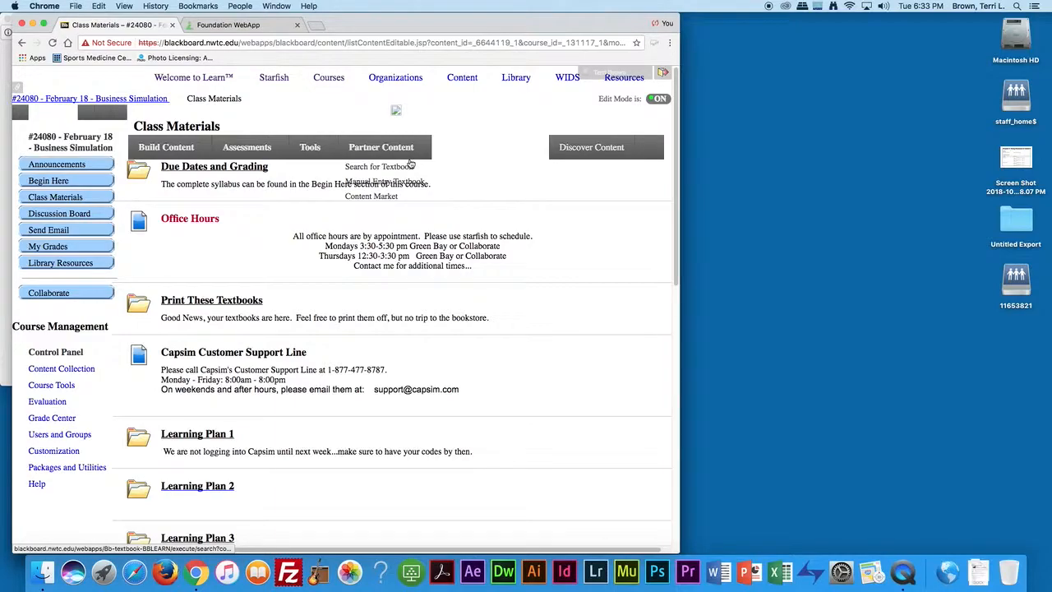